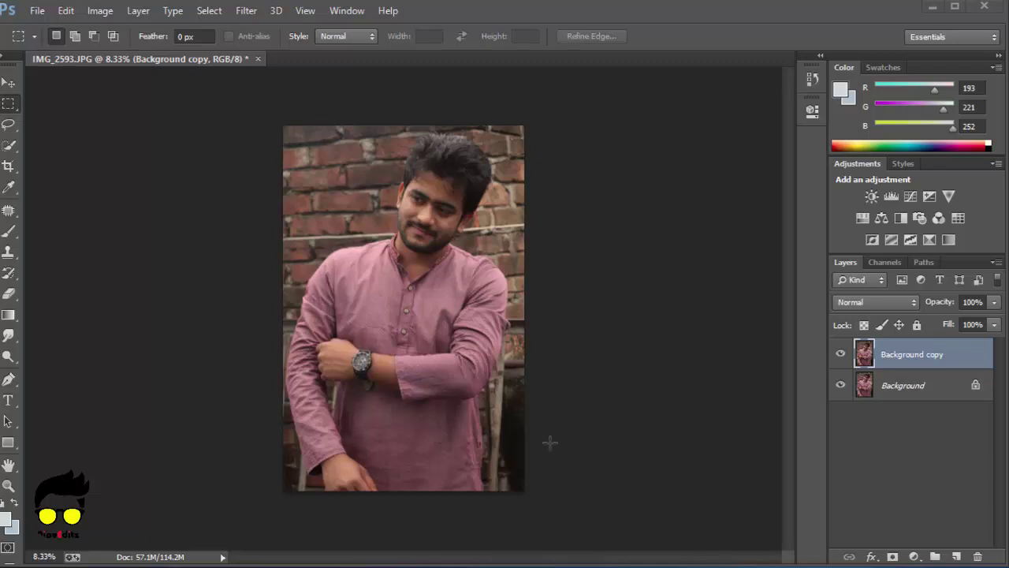
Apply a Camera Raw Filter: temperature +3, exposure +0.90, contrast +27, highlights +4, shadows +38, blacks +37
left_click(249, 10)
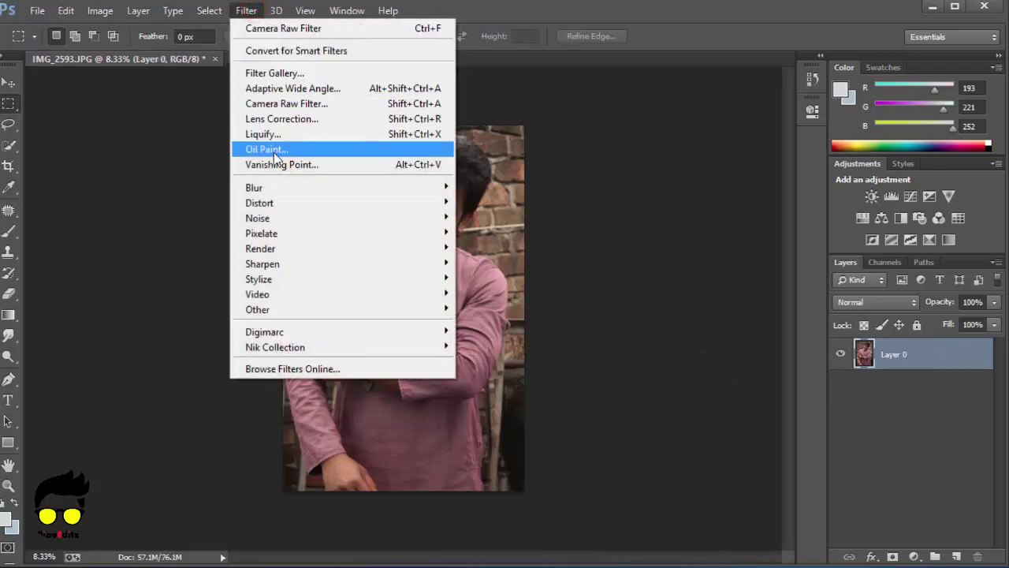
left_click(388, 104)
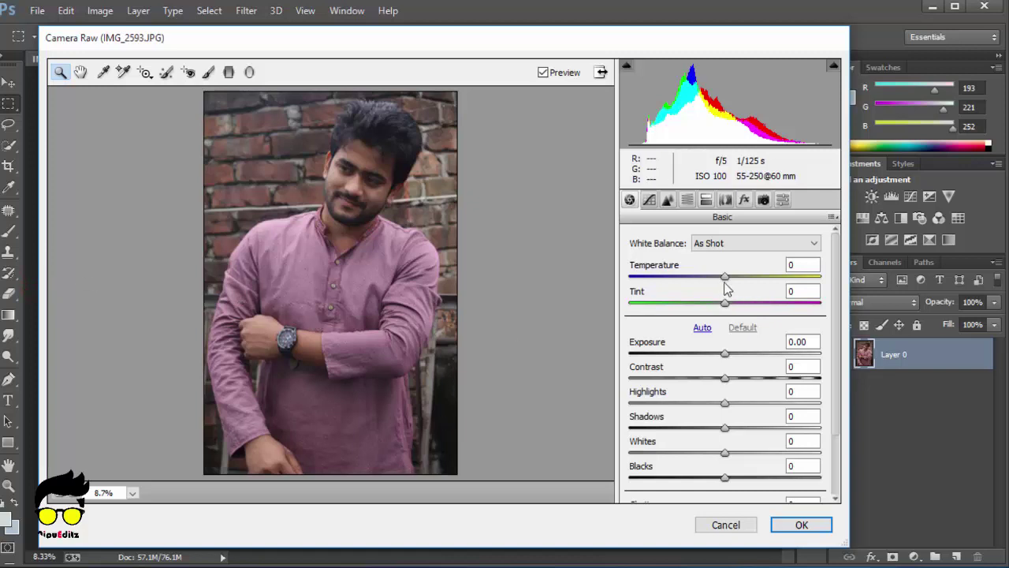
left_click_drag(725, 278, 732, 278)
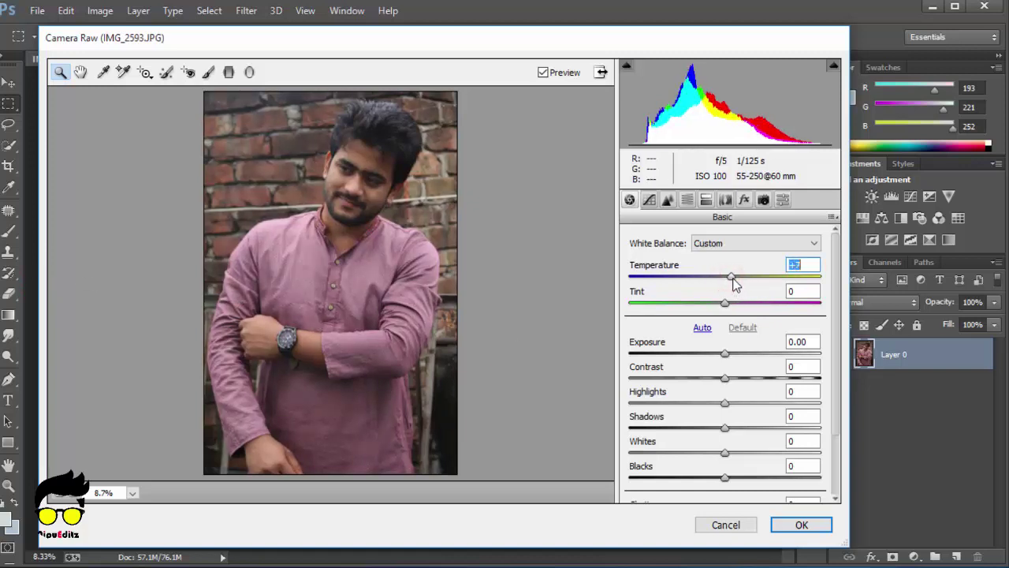
left_click(724, 305)
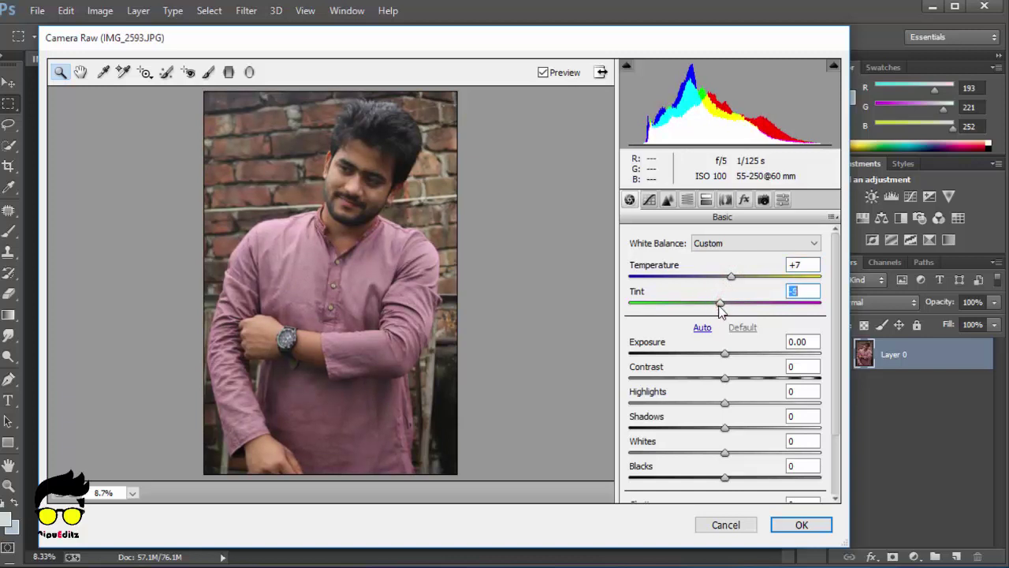
left_click_drag(730, 278, 726, 278)
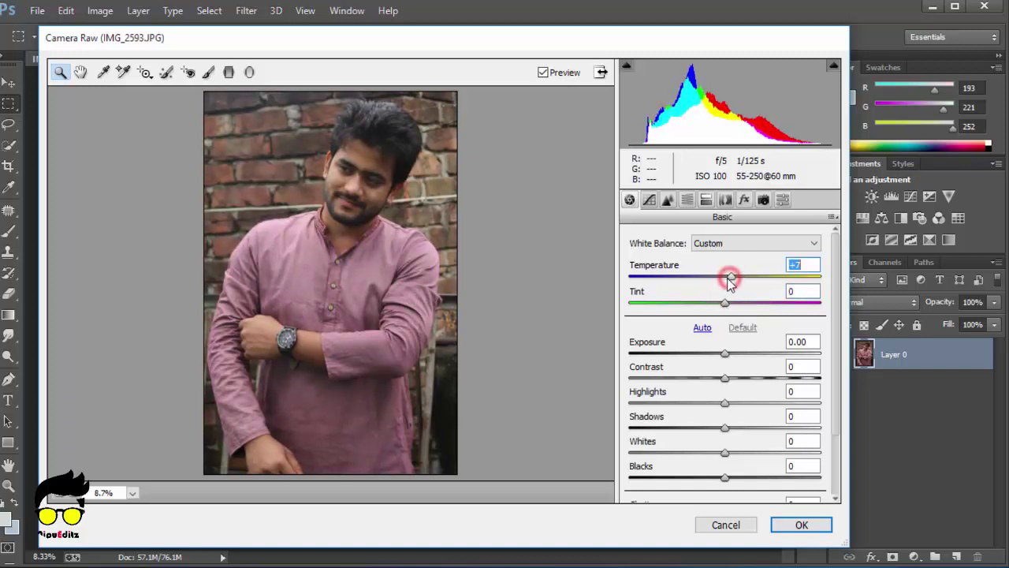
mouse_move(724, 352)
left_mouse_down()
mouse_move(742, 353)
mouse_move(752, 393)
mouse_move(727, 407)
left_mouse_up()
left_click(724, 379)
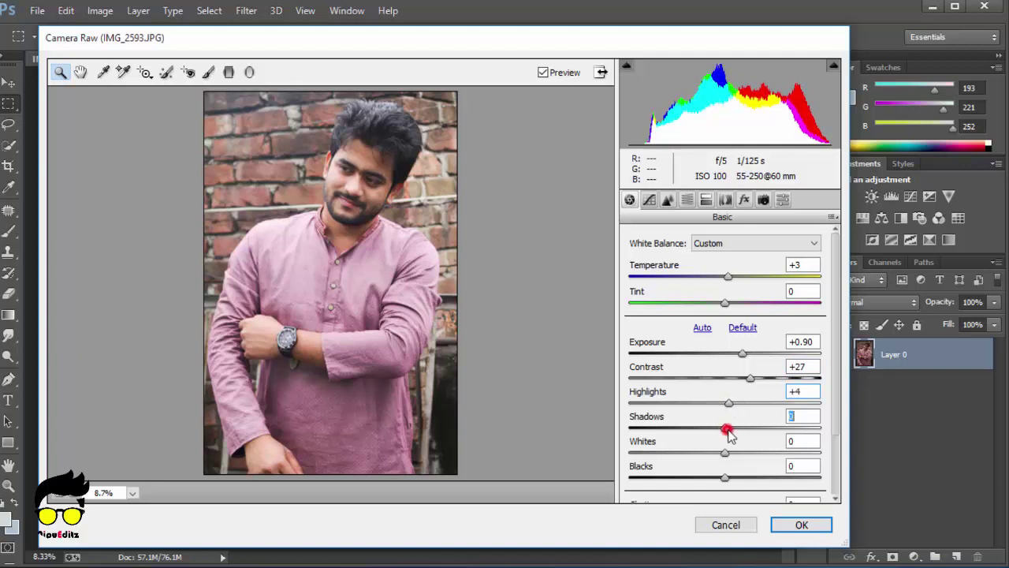
mouse_move(725, 428)
left_mouse_down()
mouse_move(694, 429)
mouse_move(762, 428)
left_mouse_up()
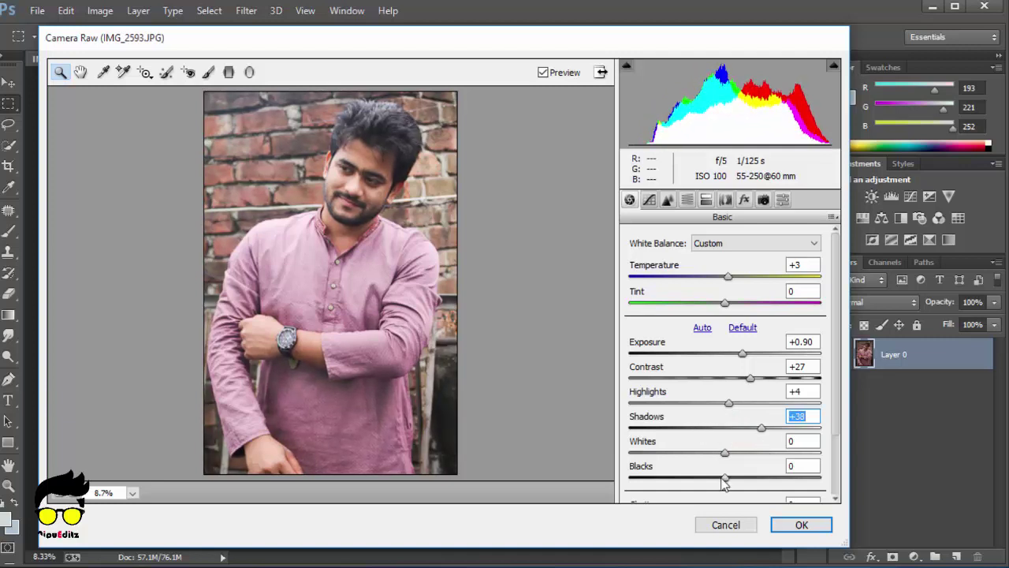
mouse_move(724, 479)
left_mouse_down()
mouse_move(773, 479)
mouse_move(761, 479)
left_mouse_up()
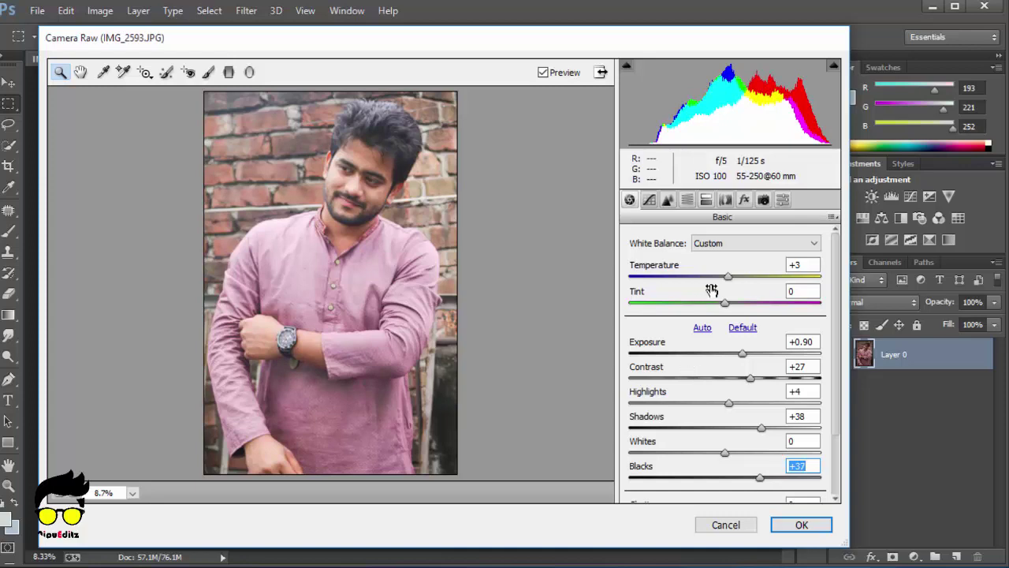
left_click(796, 524)
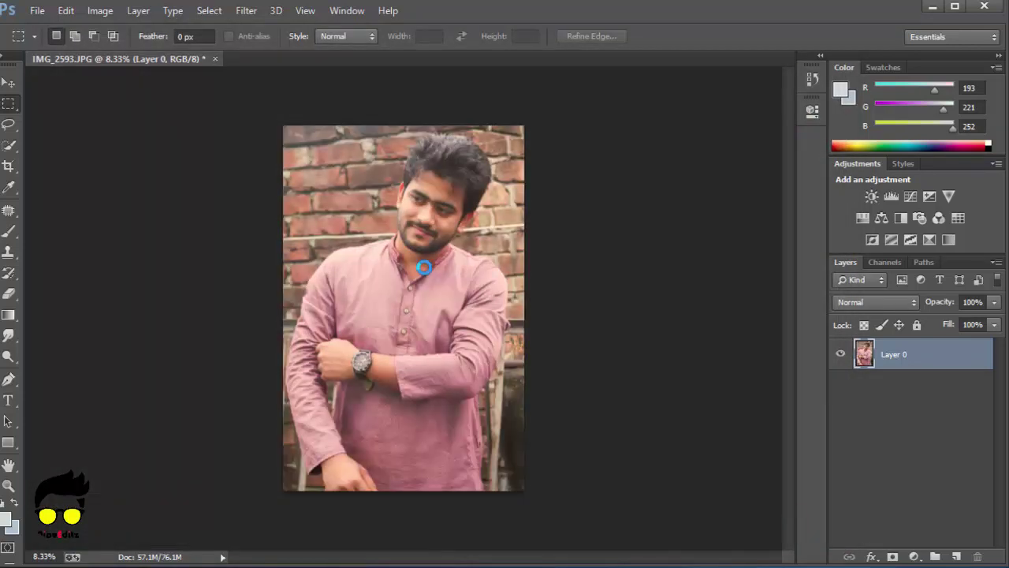
Zoom in to inspect the man's face, then the shirt and watch
key("v")
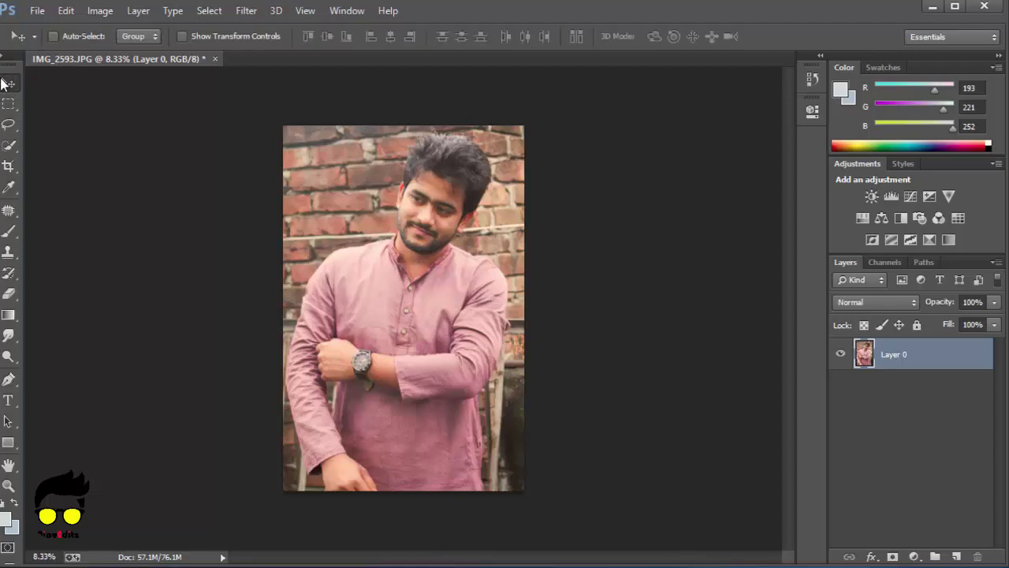
left_click(414, 293, "ctrl")
left_click(462, 232, "ctrl")
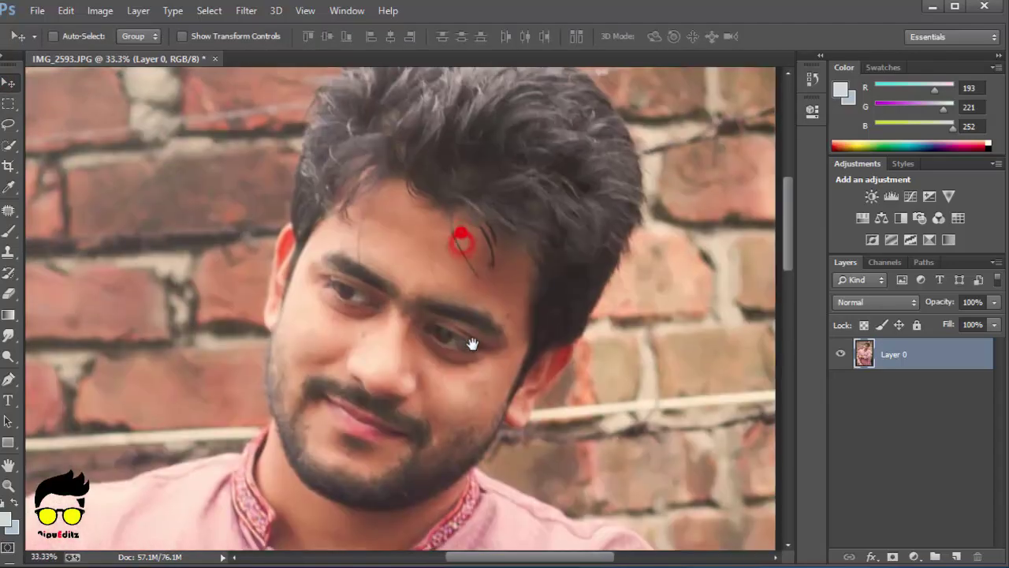
left_click(476, 344, "alt")
scroll(434, 286, "down", 3)
scroll(426, 260, "down", 1)
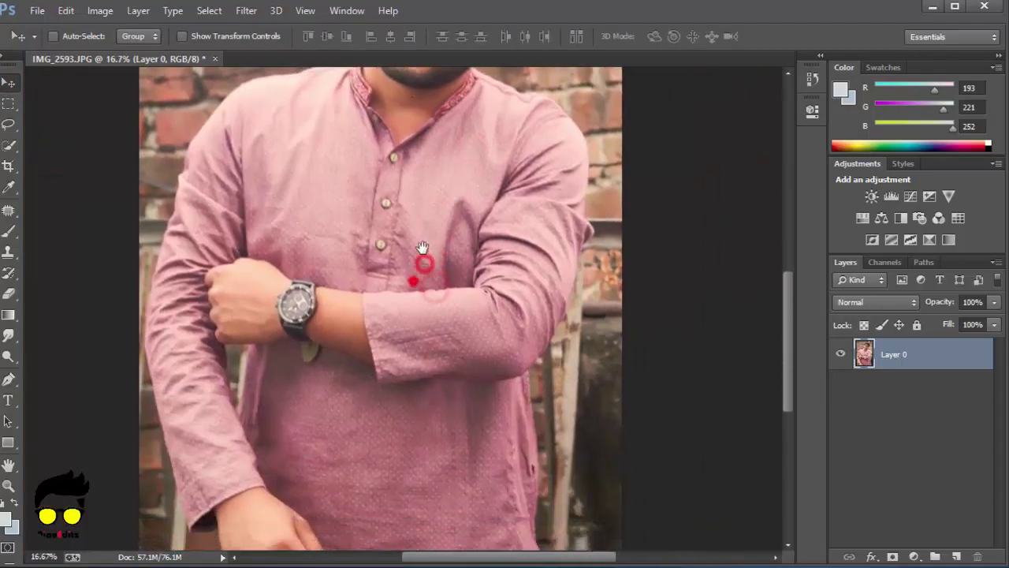
scroll(441, 276, "down", 2)
left_click(450, 360, "ctrl")
scroll(489, 335, "down", 1)
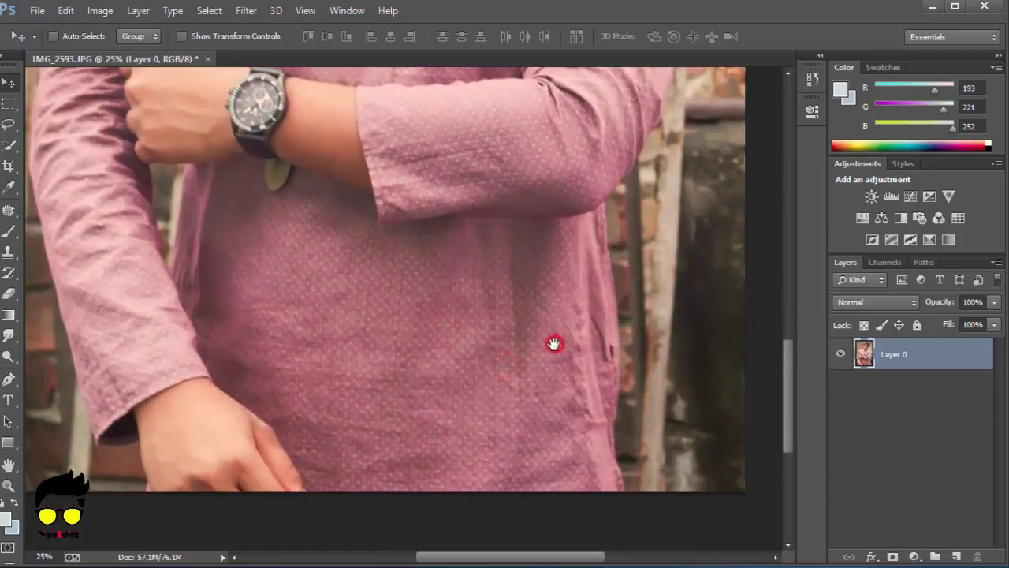
Switch to the Pen tool with the view on the shirt's lower edge
left_click(8, 380)
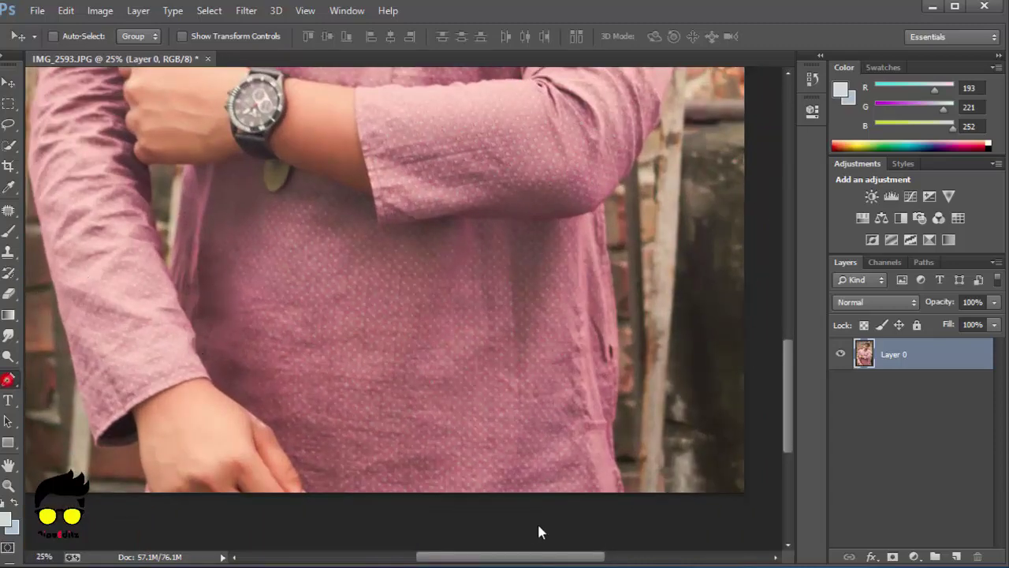
scroll(629, 486, "up", 2)
scroll(631, 484, "up", 1)
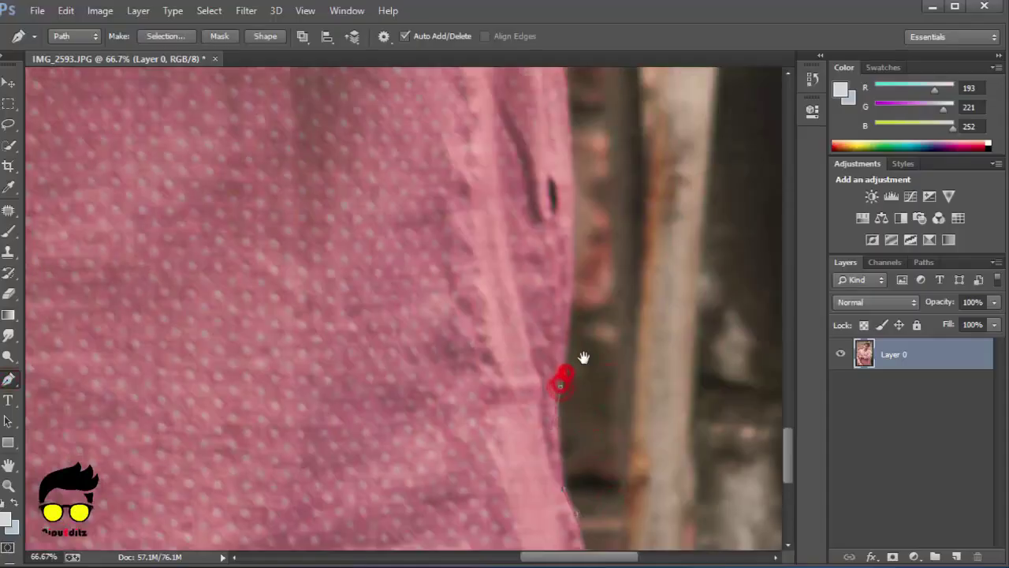
Trace a Pen path around the man along the shirt and sleeve edges
mouse_move(583, 357)
left_mouse_down()
mouse_move(545, 124)
mouse_move(552, 293)
left_mouse_up()
left_click_drag(543, 169, 548, 289)
left_click(381, 318)
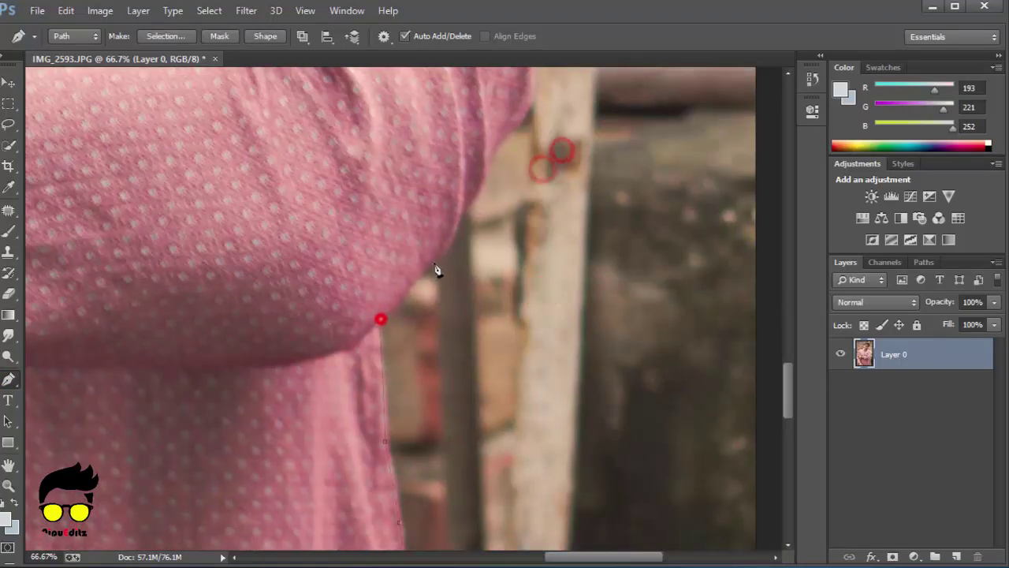
left_click(433, 260)
left_click(462, 205)
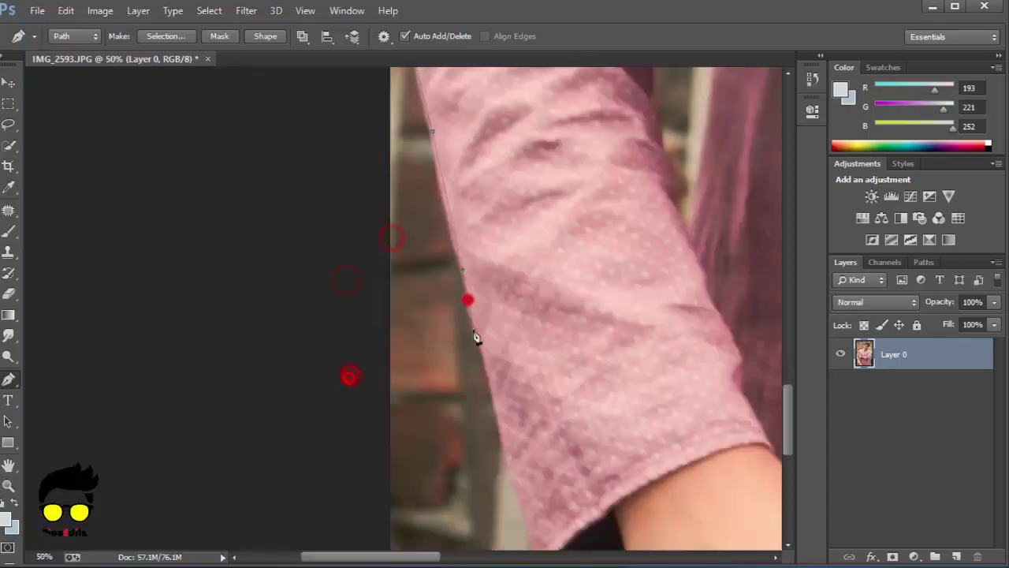
left_click_drag(594, 338, 654, 310)
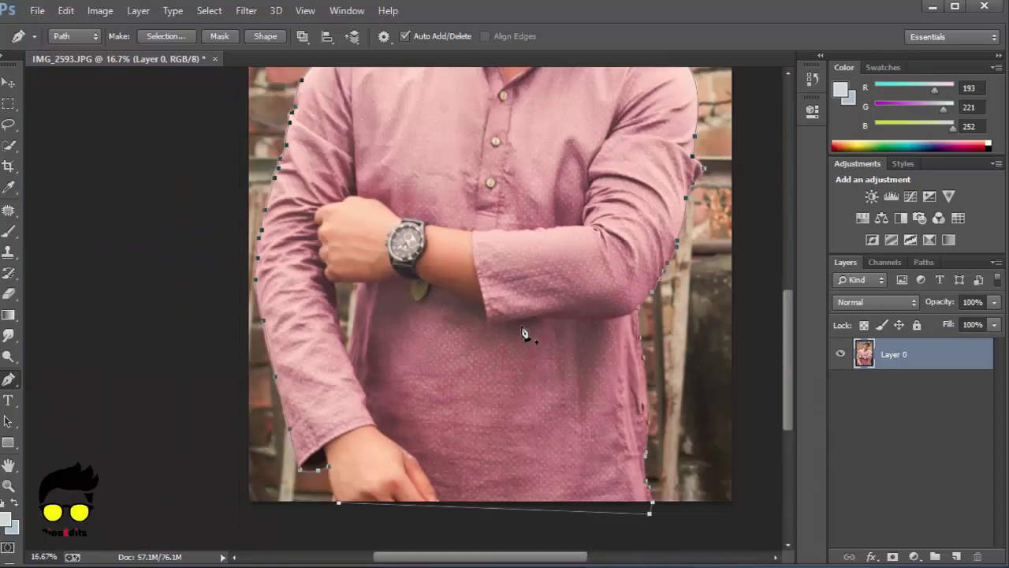
Turn the path into a selection and add a layer mask hiding the bricks
right_click(505, 283)
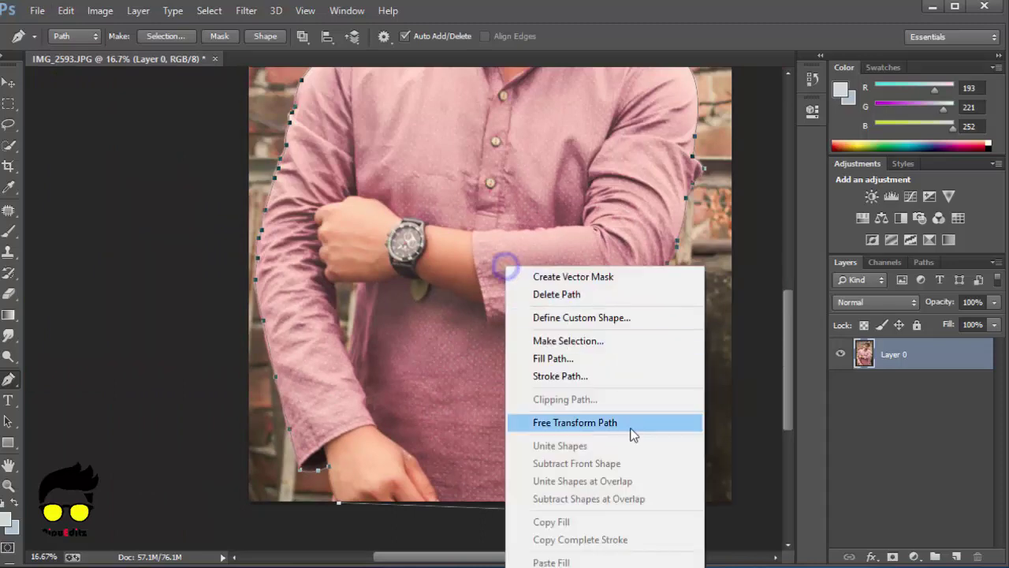
left_click(621, 339)
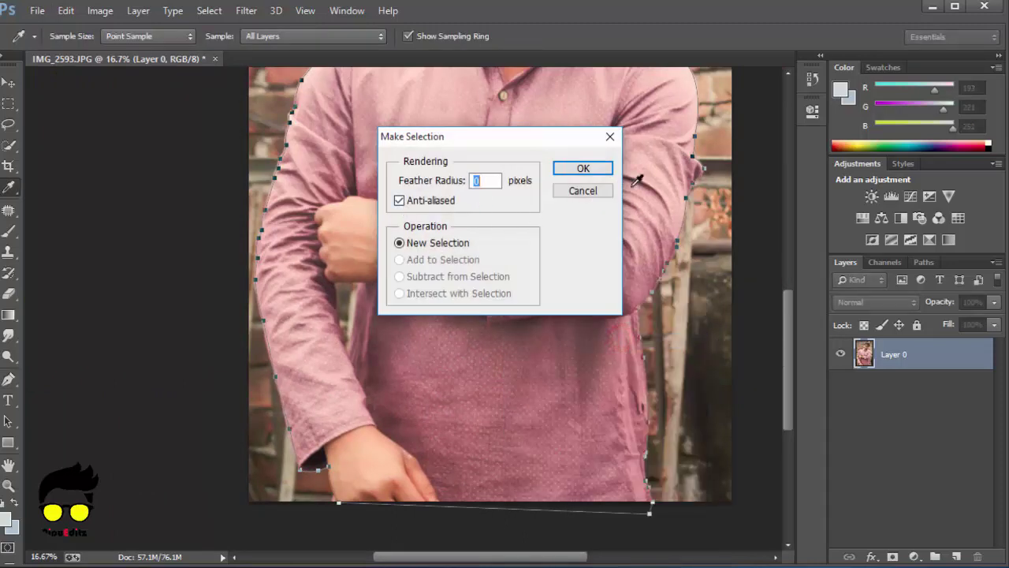
left_click(588, 170)
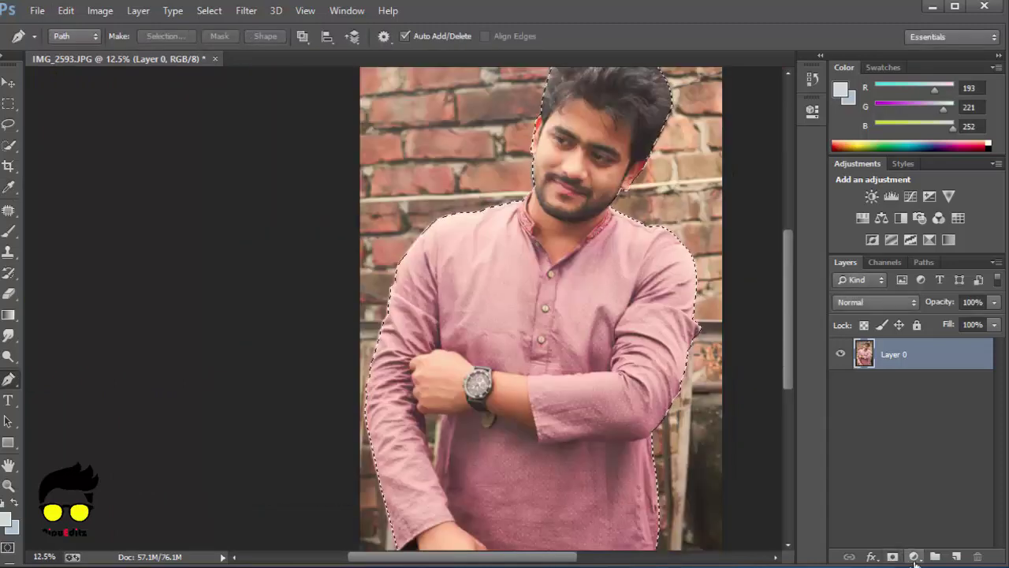
left_click(892, 557)
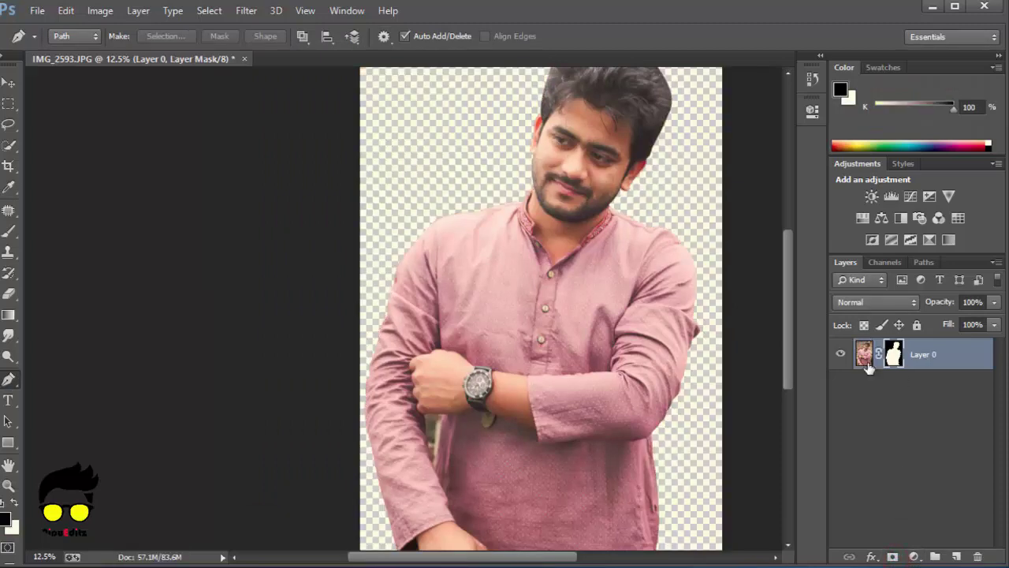
key("v")
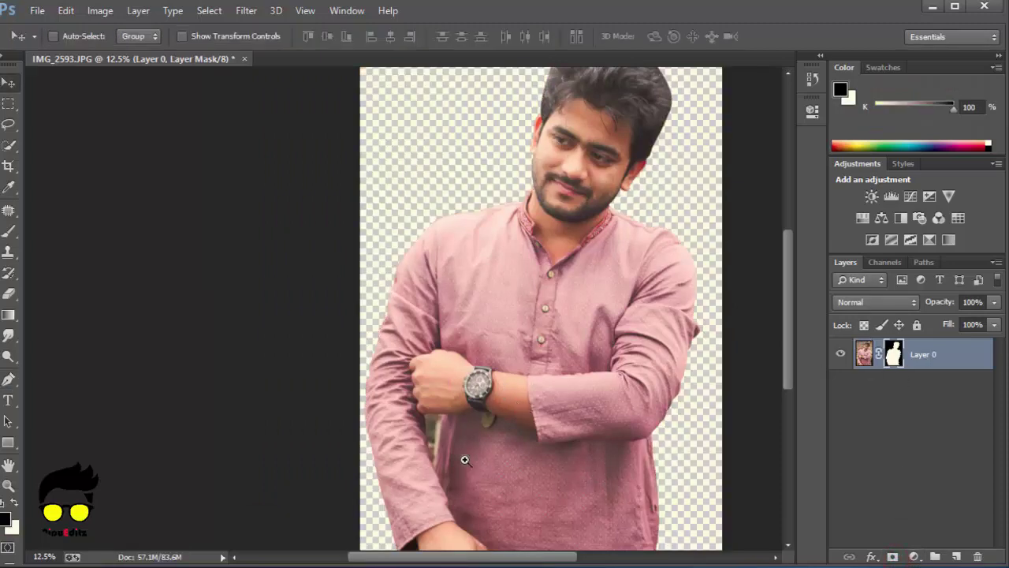
left_click(465, 460)
Trace a closed Pen path around the background gap between arm and body
key("p")
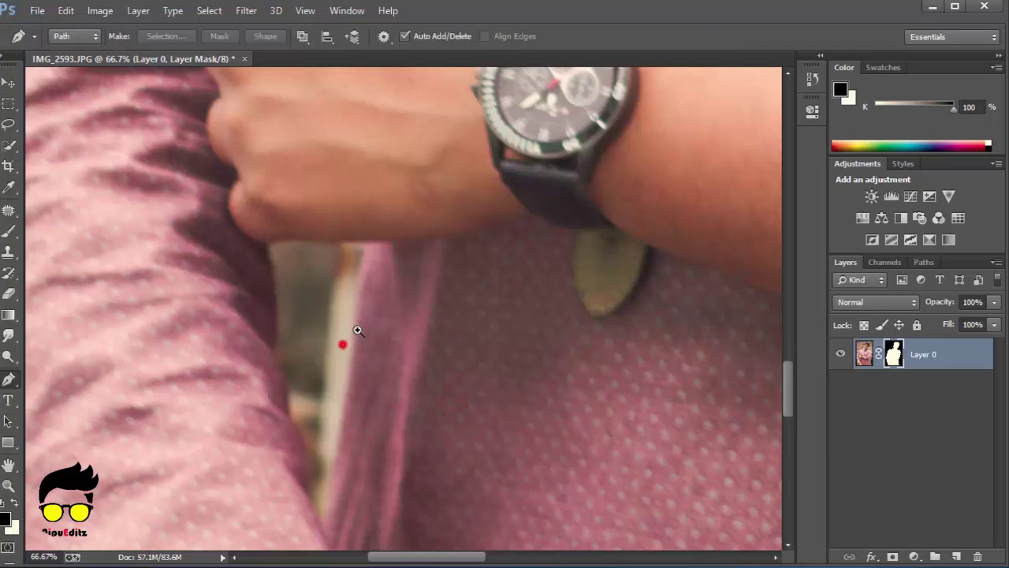
left_click(358, 330)
mouse_move(347, 172)
left_mouse_down()
mouse_move(365, 185)
mouse_move(410, 186)
left_mouse_up()
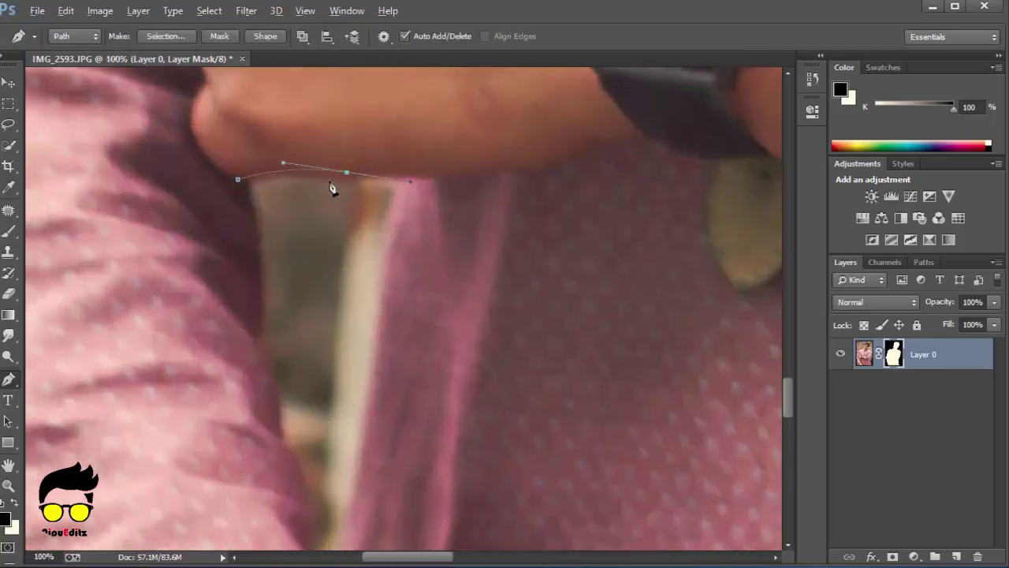
left_click(347, 172)
left_click(403, 174)
scroll(433, 248, "down", 2)
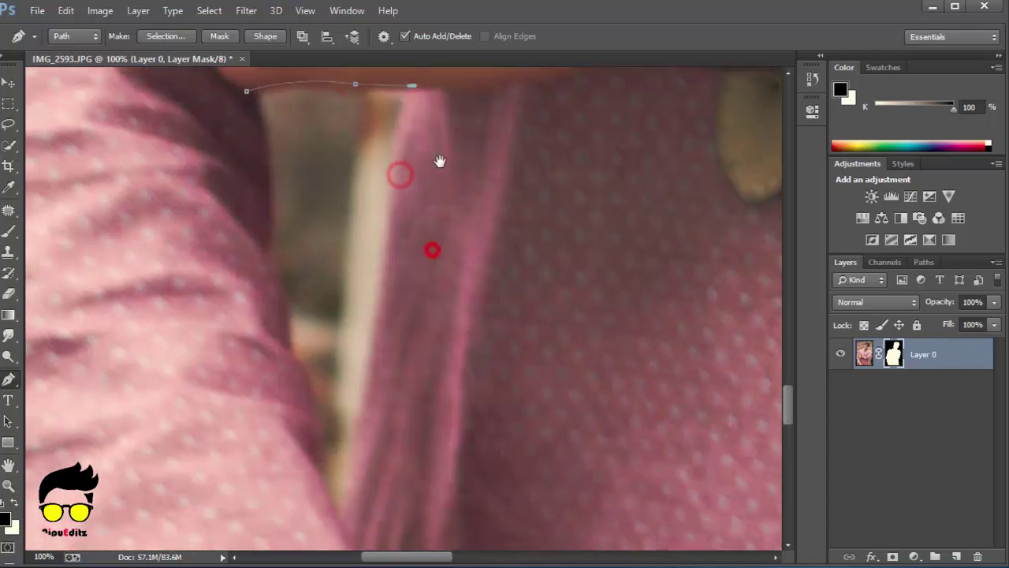
left_click(339, 525)
left_click(309, 469)
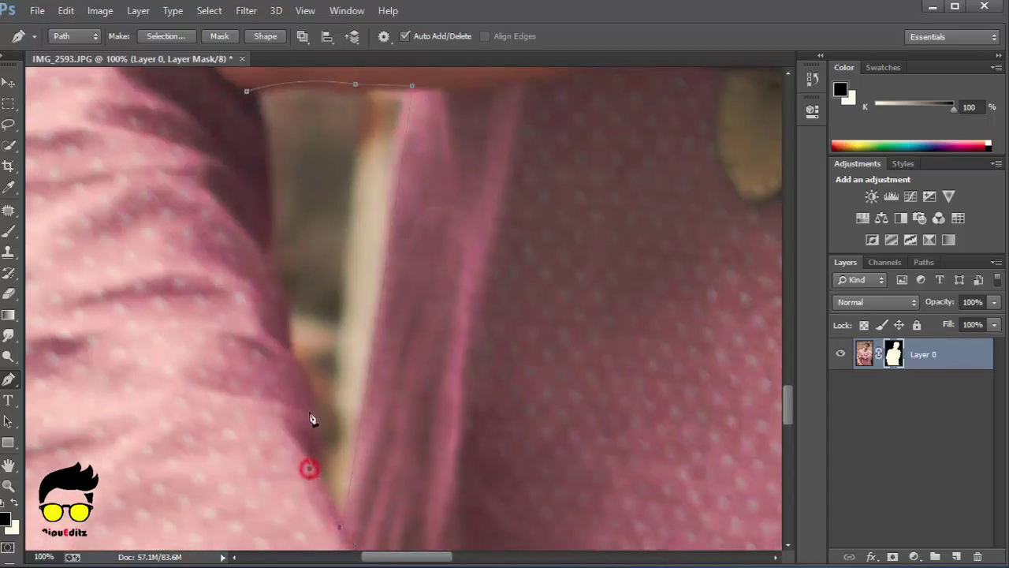
left_click(306, 398)
left_click(285, 361)
left_click_drag(263, 250, 269, 257)
left_click_drag(246, 93, 230, 87)
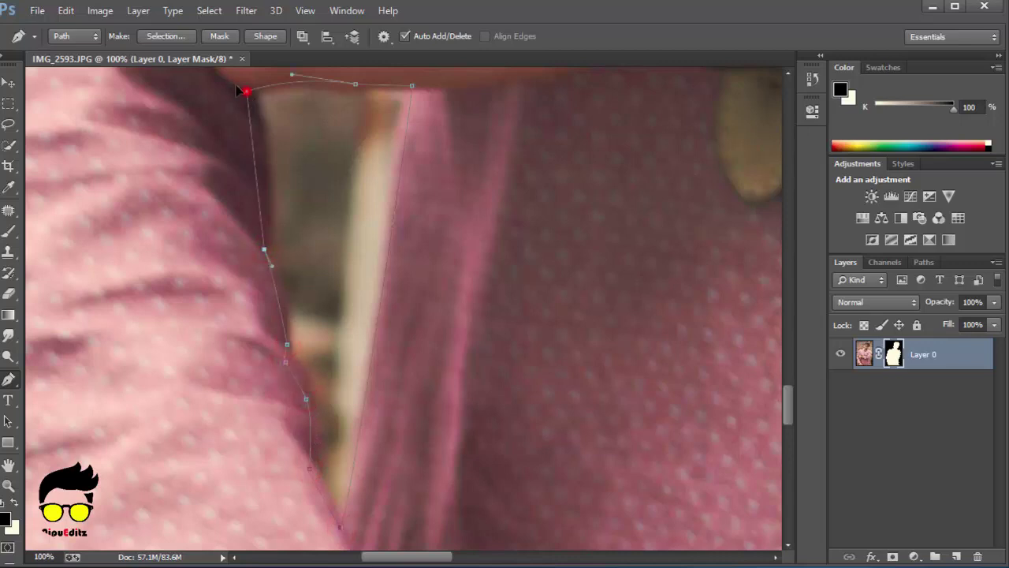
Make the gap path a selection and delete it from Layer 0
right_click(320, 191)
left_click(402, 264)
key("Return")
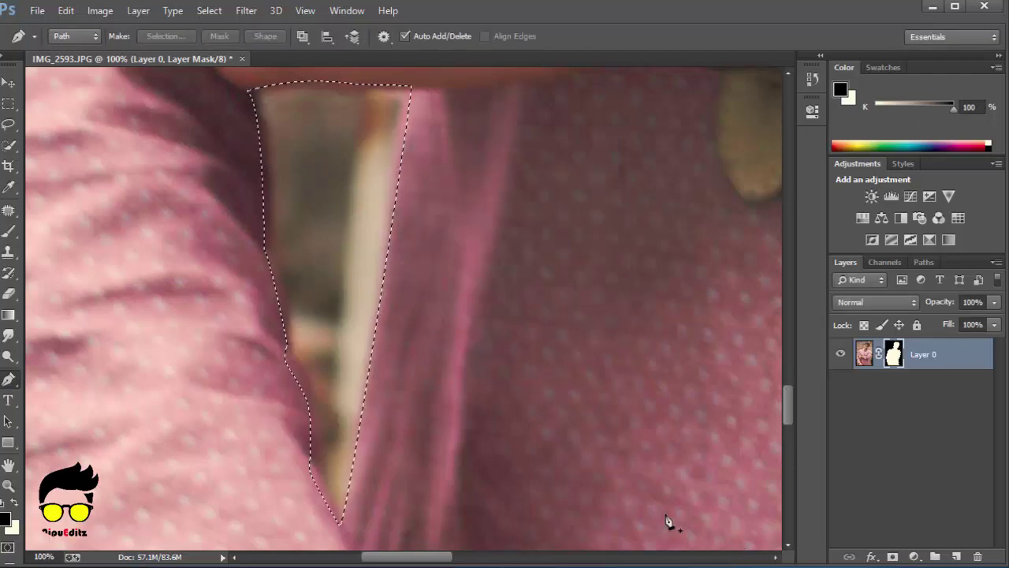
left_click(864, 354)
key("Delete")
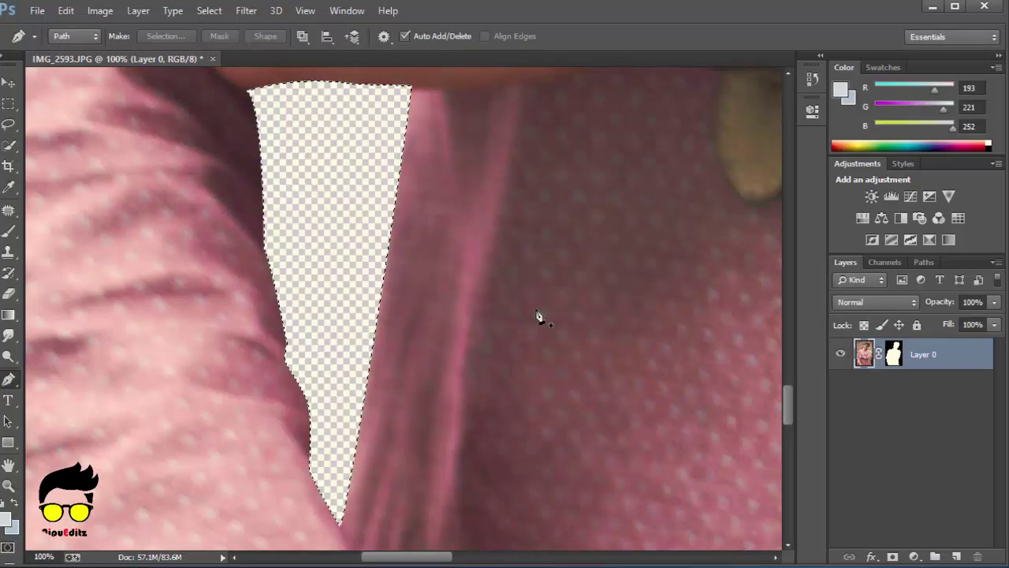
key("ctrl+d")
left_click(893, 354)
Zoom out to the whole photo and duplicate Layer 0 as Layer 0 copy
left_click(440, 350, "alt")
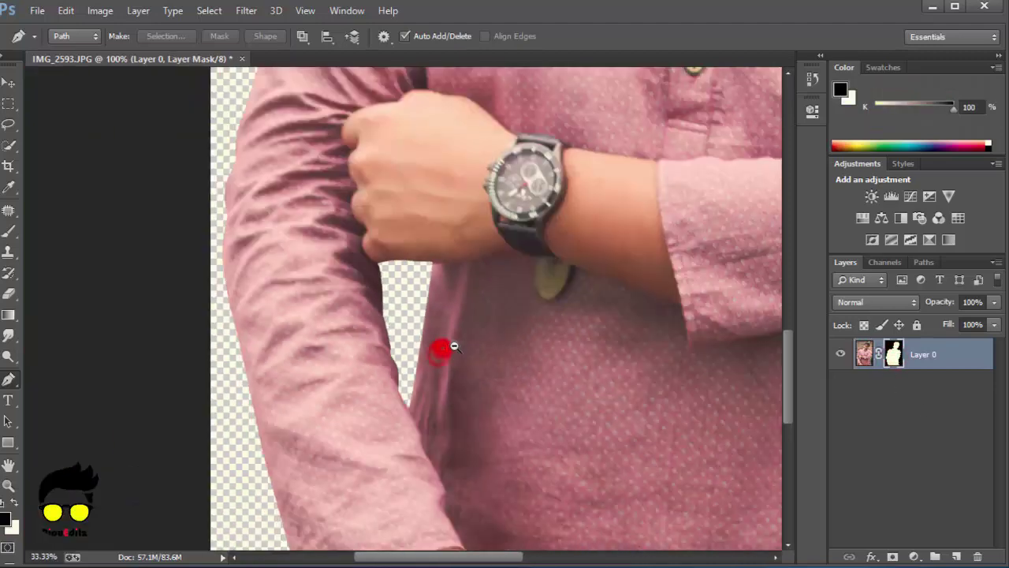
left_click(604, 300, "alt")
left_click(566, 299, "alt")
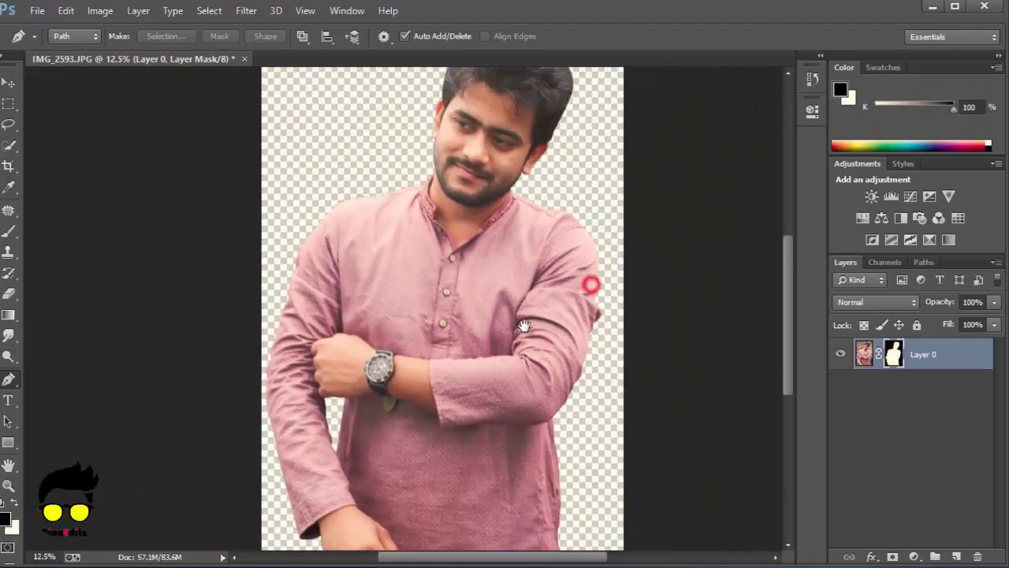
left_click(591, 284, "alt")
key("ctrl+j")
key("v")
left_click(841, 385)
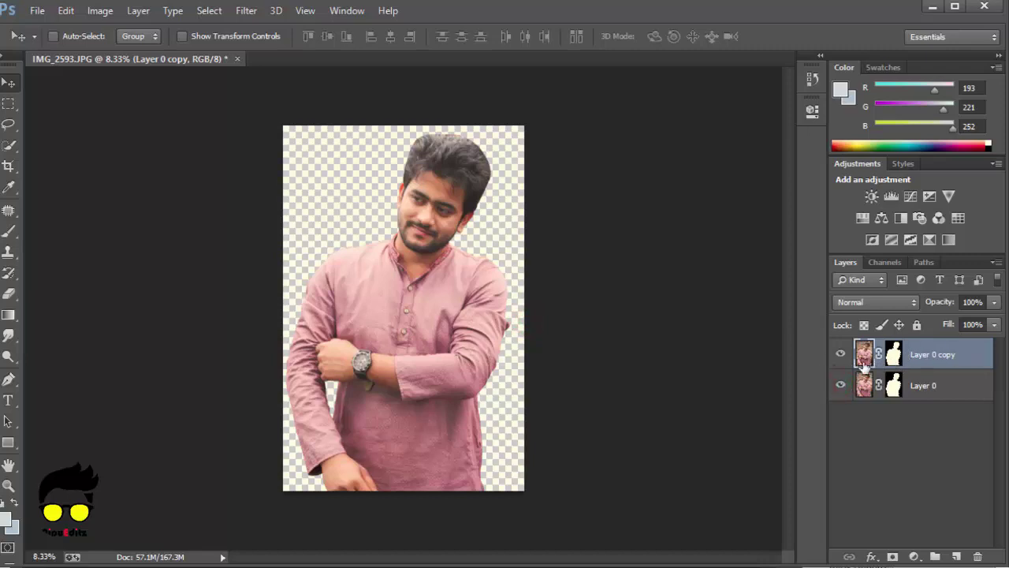
Invert Layer 0 copy's mask, load the man's outline, and Content-Aware fill it
left_click(841, 354)
left_click(900, 360)
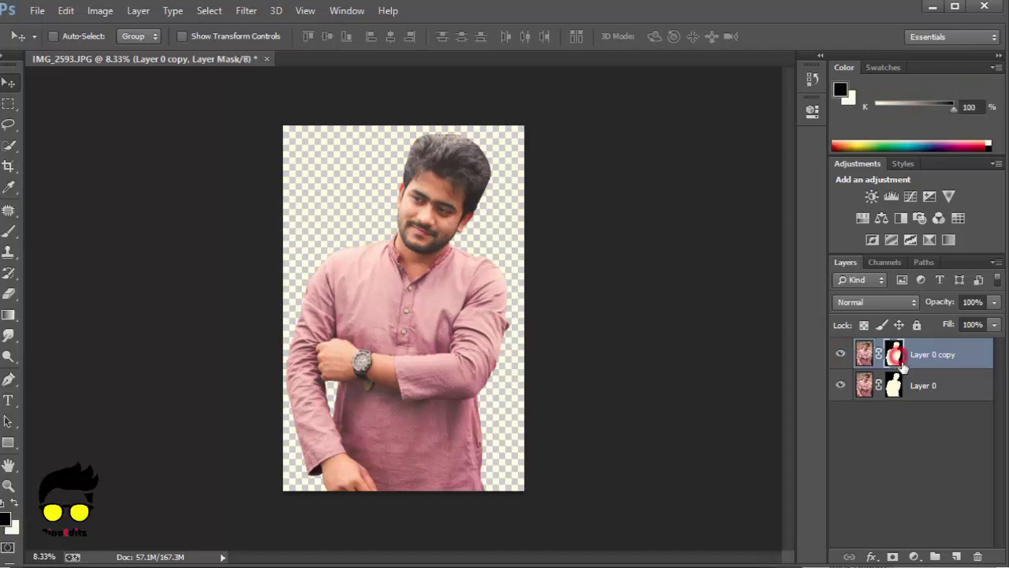
key("ctrl+i")
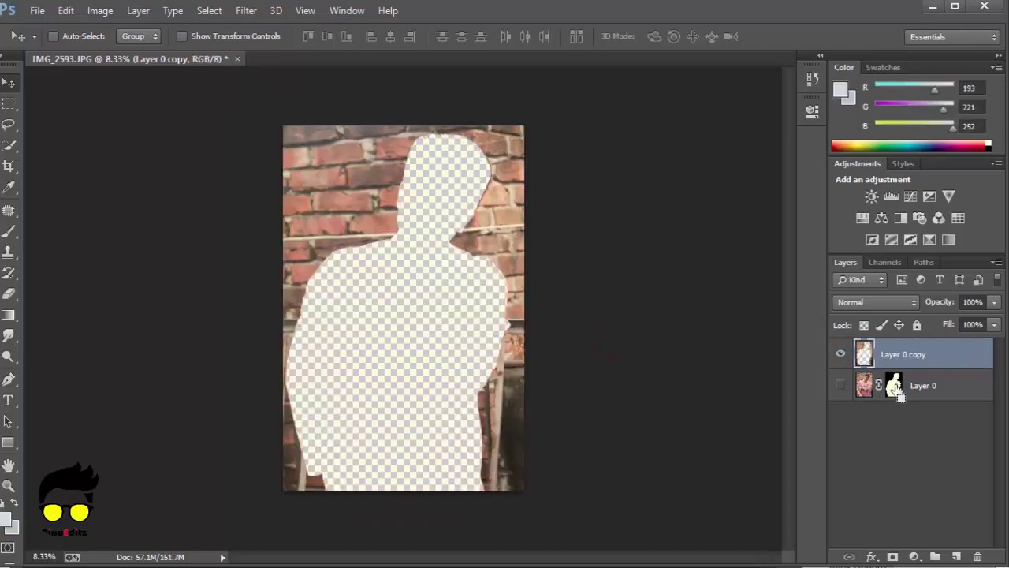
left_click(894, 386, "ctrl")
left_click(100, 11)
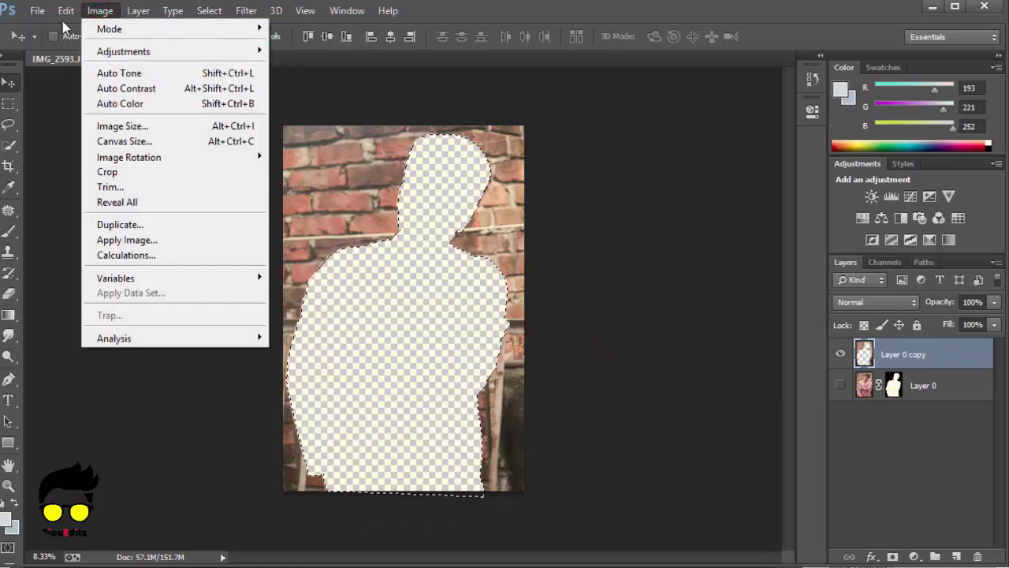
left_click(126, 237)
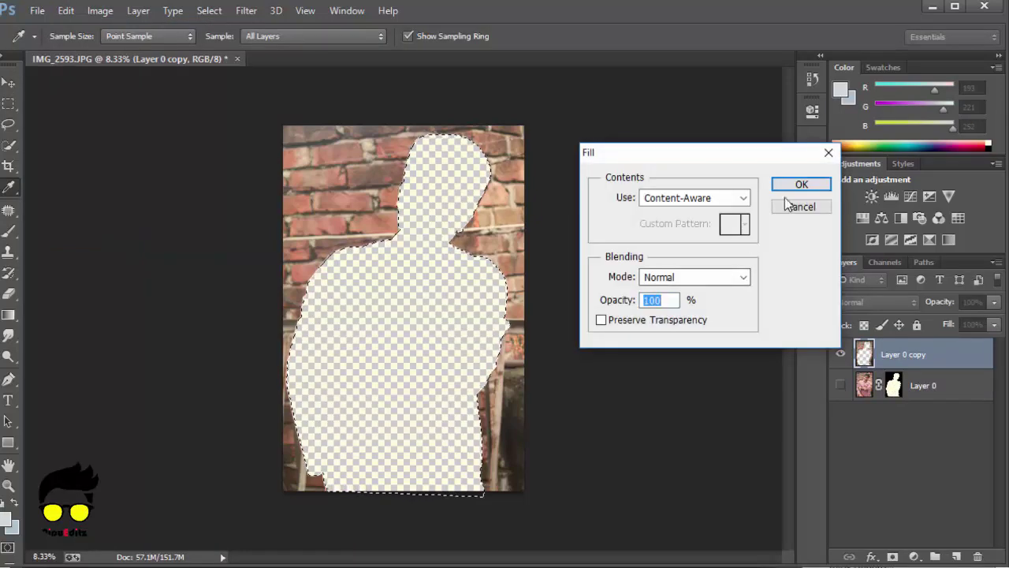
left_click(795, 188)
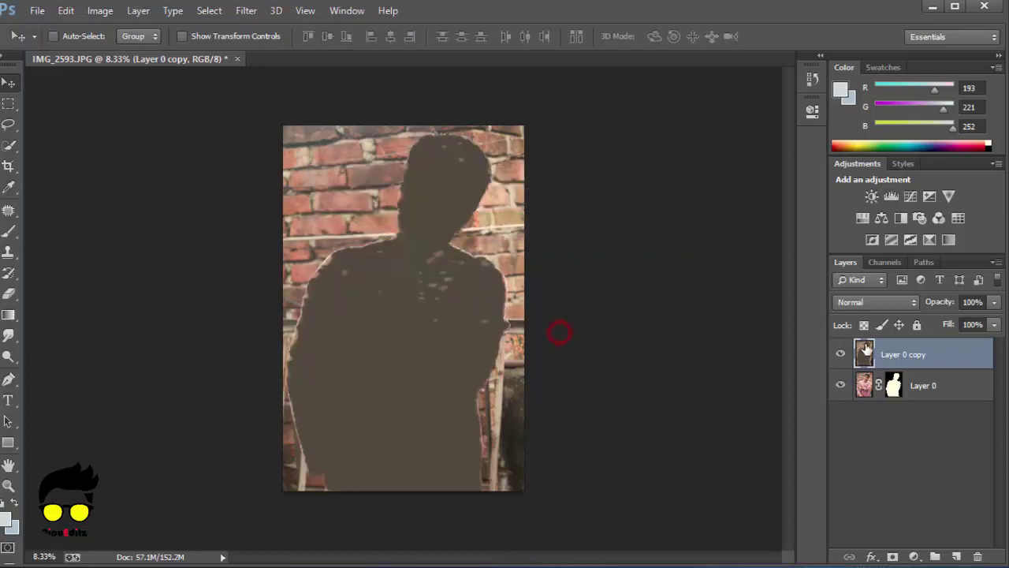
Put the filled copy below Layer 0, apply Layer 0's mask, and compare visibility
left_click_drag(865, 350, 889, 432)
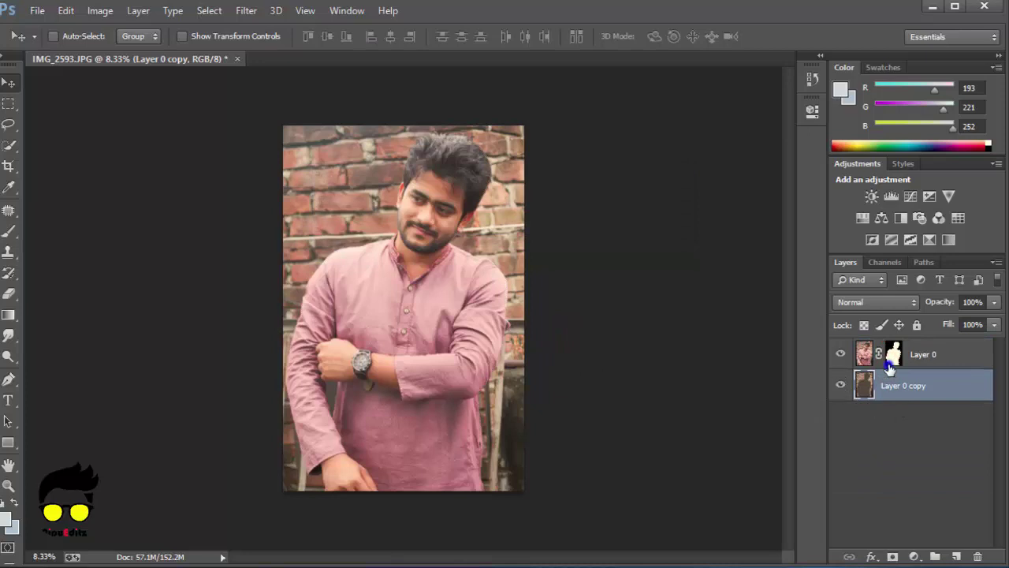
right_click(889, 364)
left_click(855, 415)
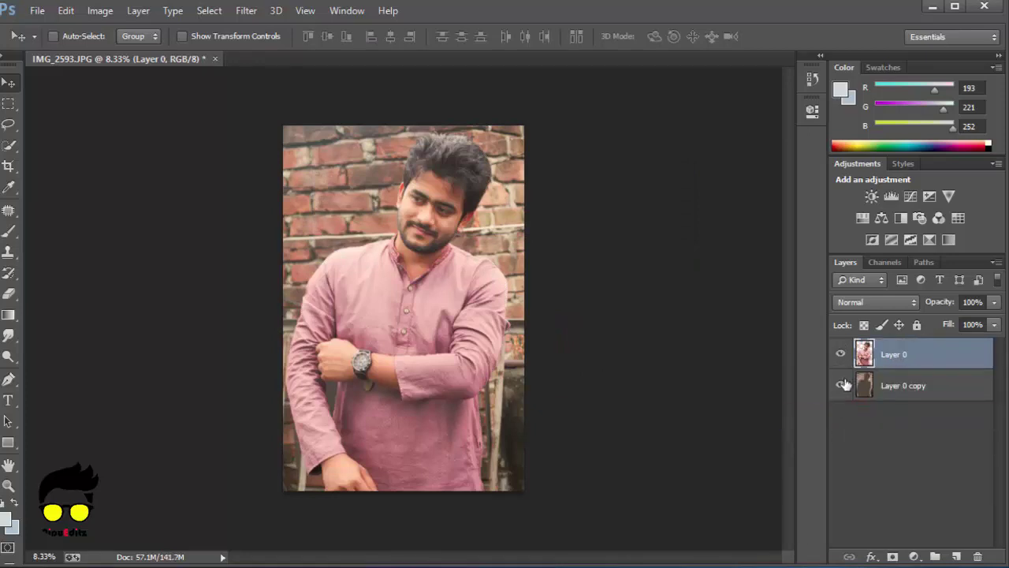
left_click(842, 384)
left_click(841, 385)
left_click(841, 385)
left_click(841, 355)
left_click(841, 356)
left_click(841, 386)
left_click(842, 386)
Rename the filled layer to Background and start duplicating it
left_click(922, 397)
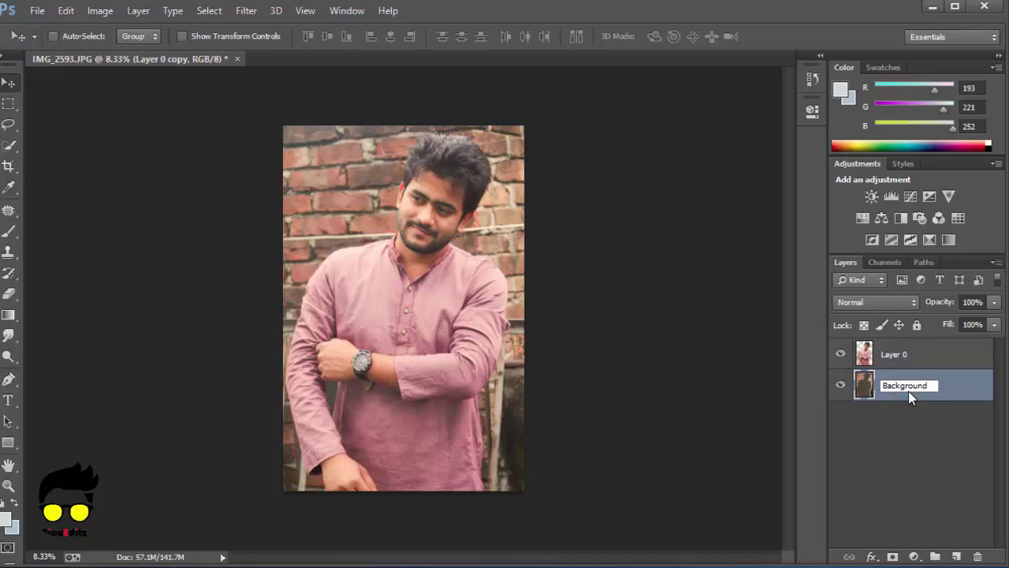
key("Return")
right_click(903, 390)
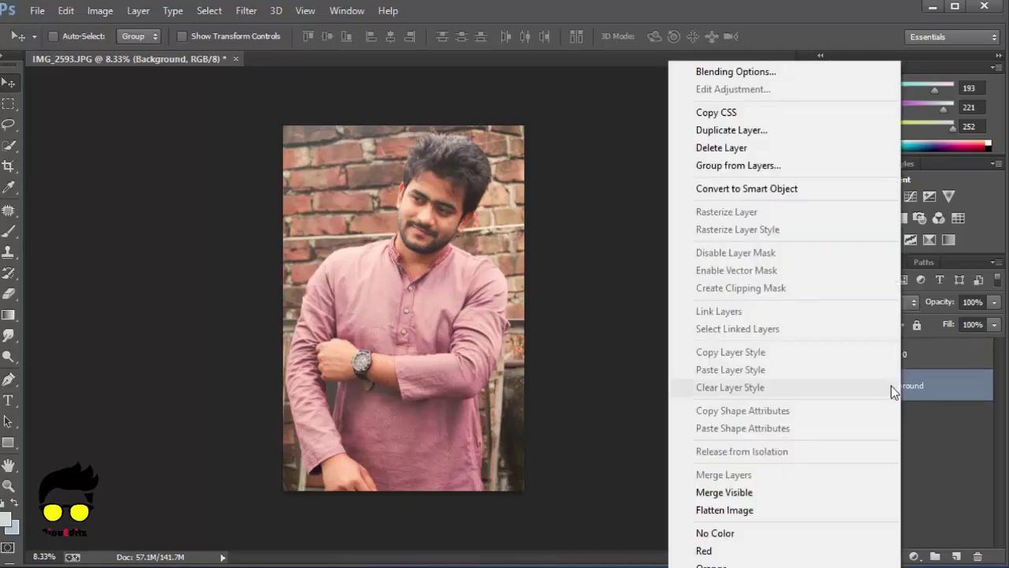
left_click(761, 130)
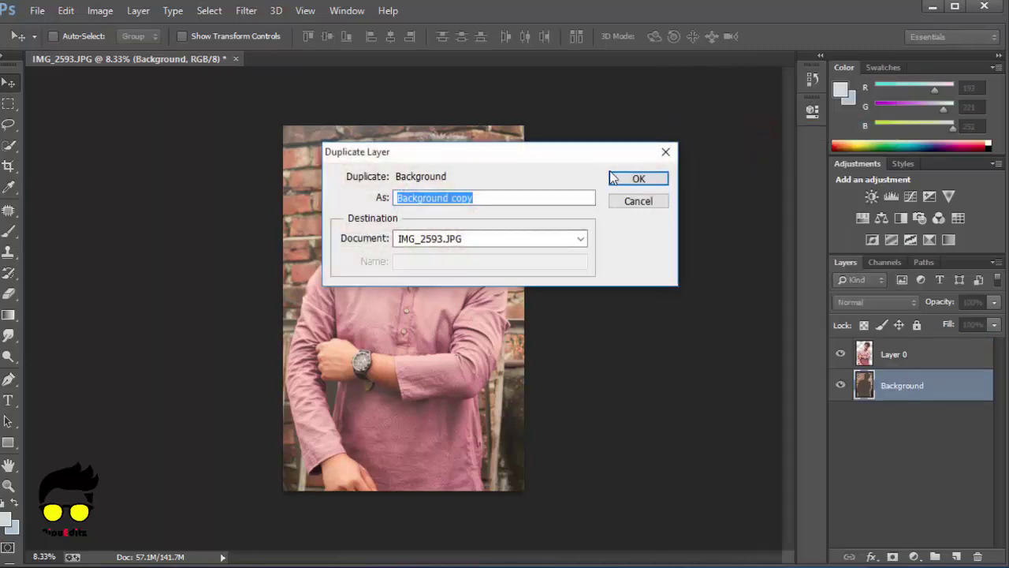
Create a Background copy layer and hide it
left_click(637, 178)
left_click(919, 473)
left_click(883, 389)
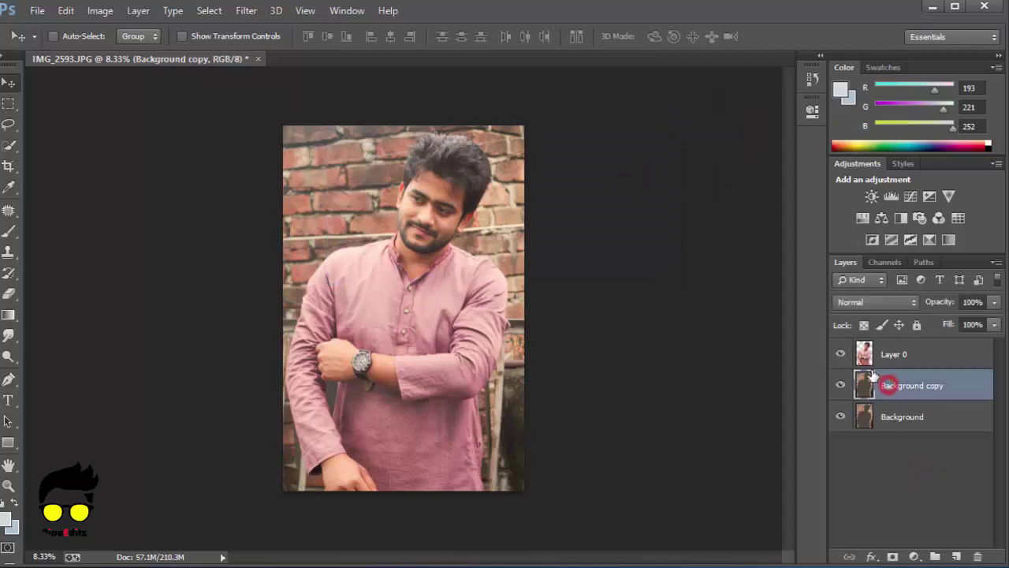
left_click(867, 417)
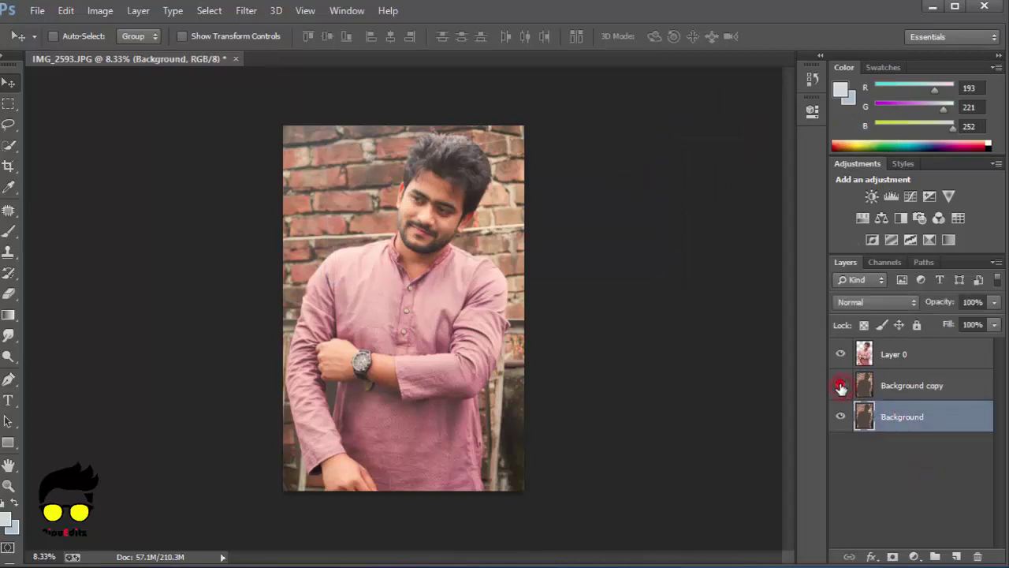
left_click(840, 386)
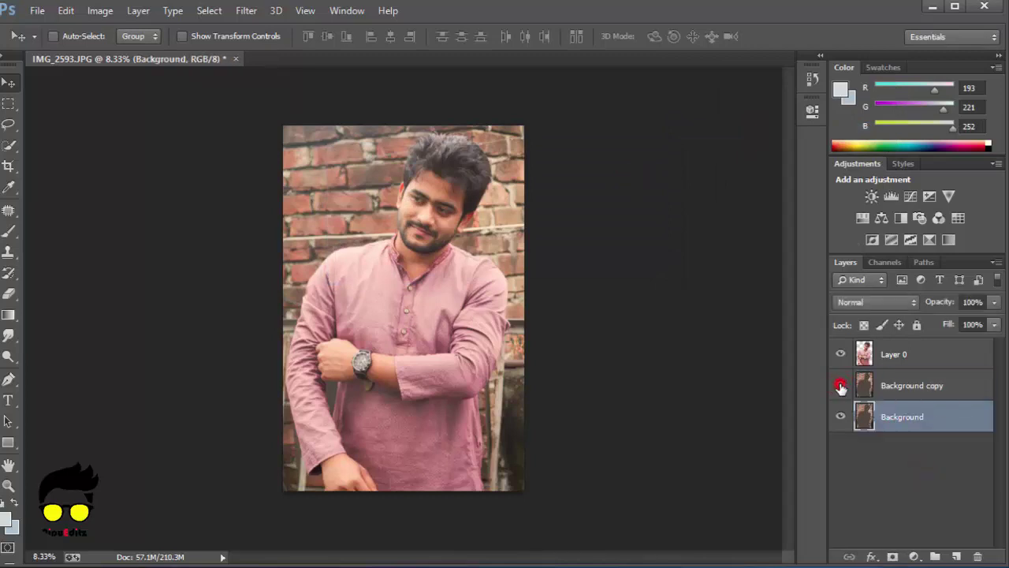
left_click(903, 417)
Delete the Background copy layer, leaving Layer 0 over Background, and bring up the filters list
left_click(241, 12)
mouse_move(260, 249)
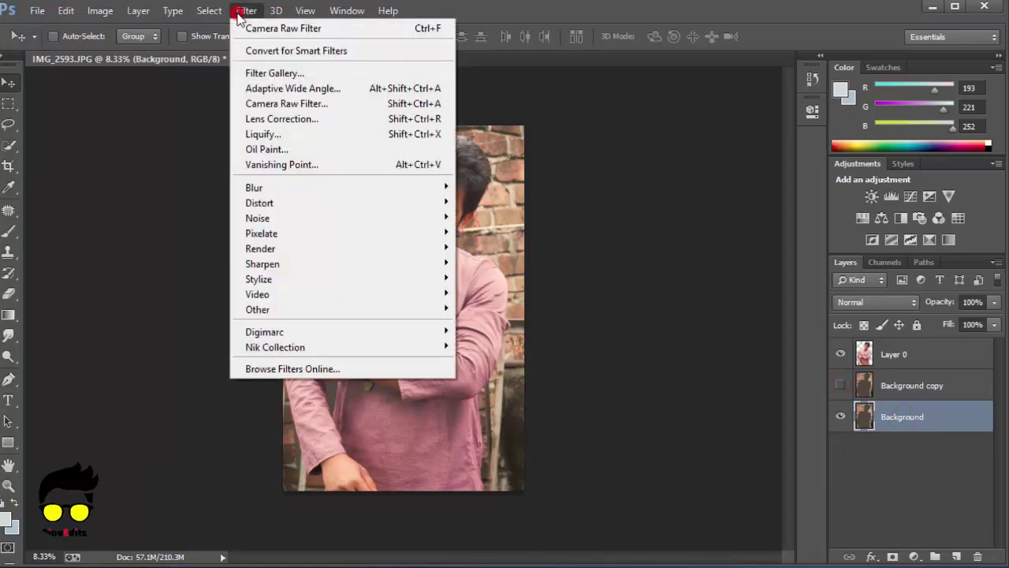
left_click(695, 384)
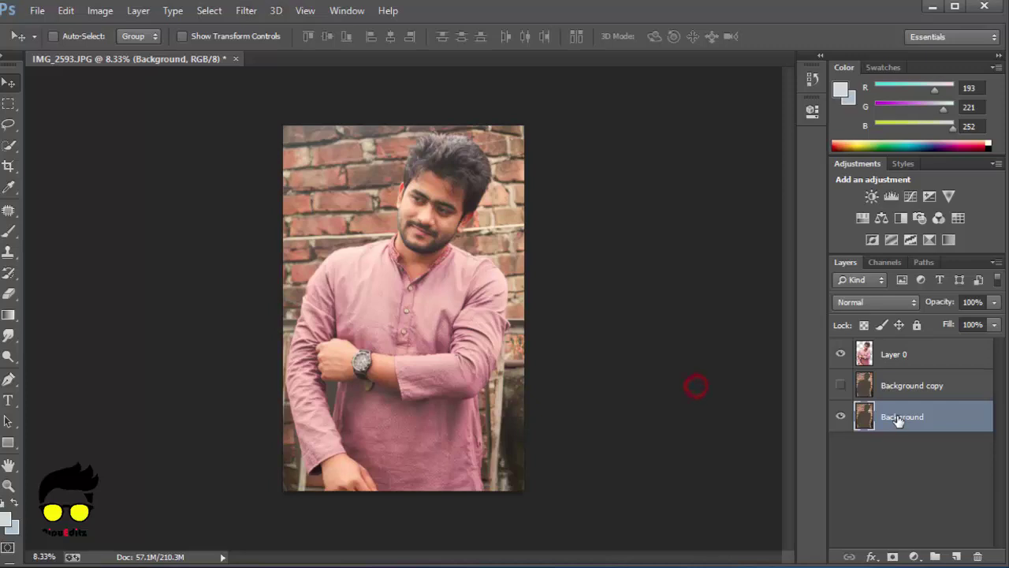
left_click(892, 390)
left_click(841, 385)
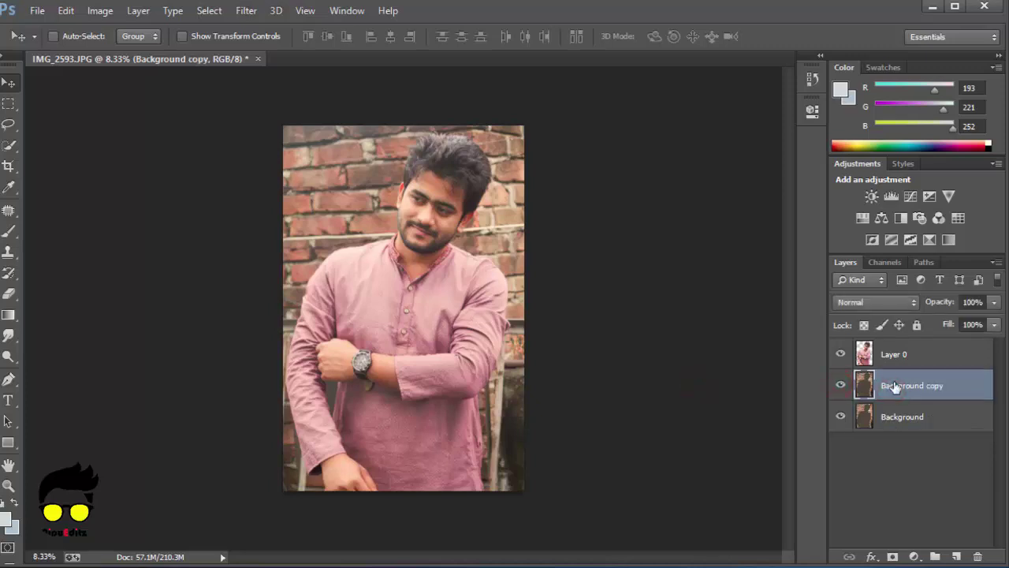
key("Delete")
left_click(246, 10)
mouse_move(274, 347)
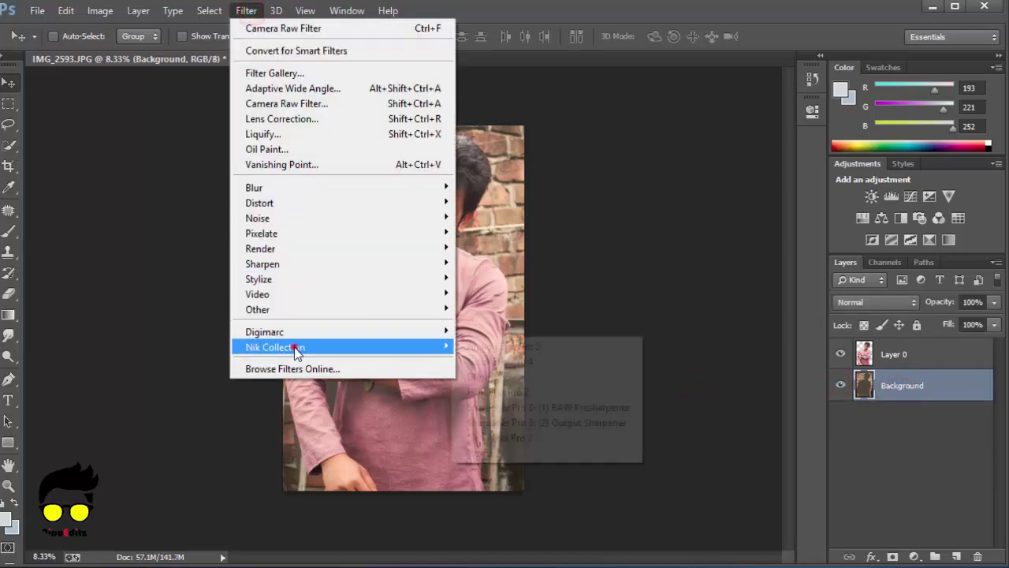
Apply Color Efex Pro 4 Dark Contrasts with raised contrast and saturation to Background
left_click(497, 361)
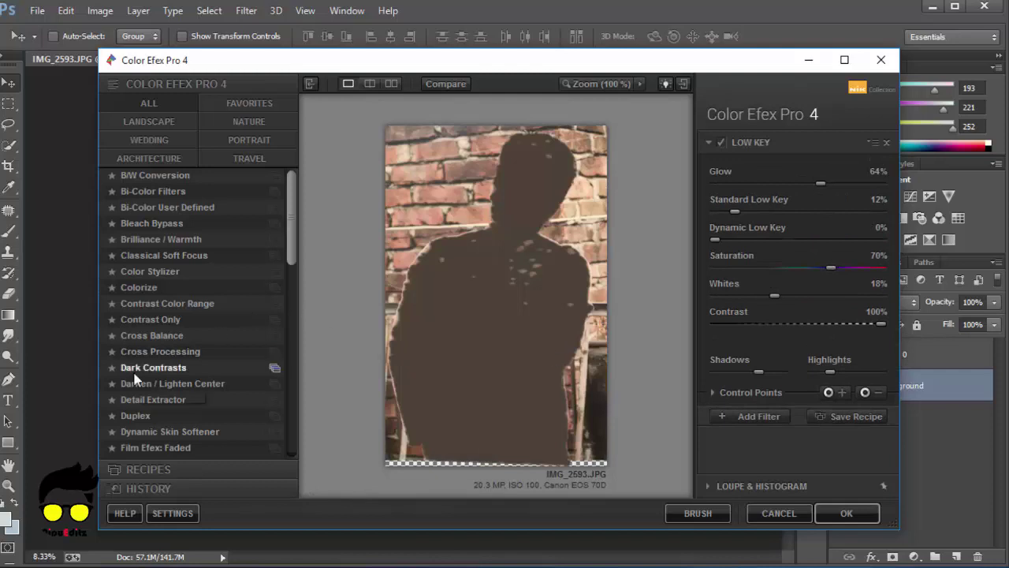
left_click(136, 371)
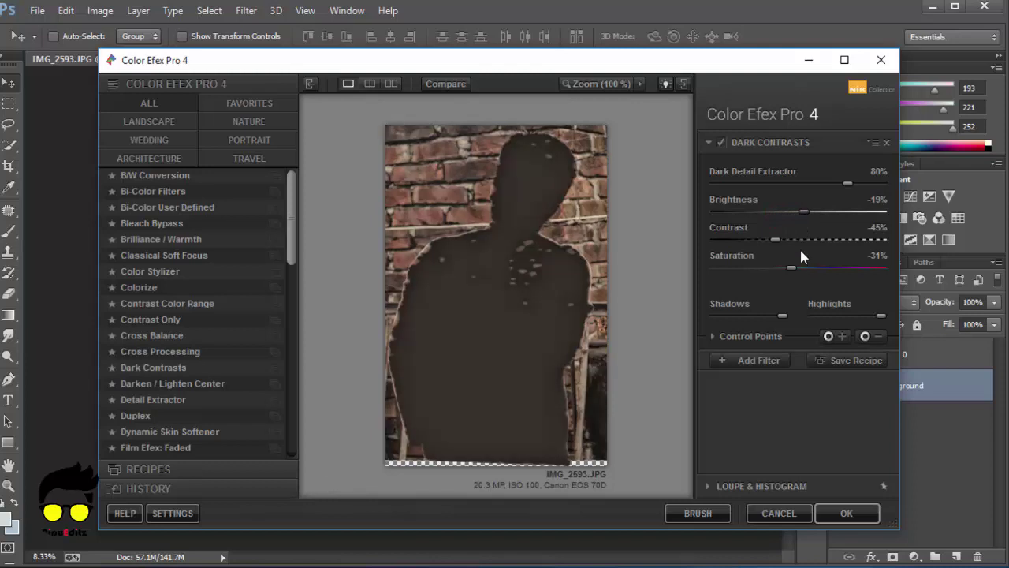
left_click_drag(774, 238, 869, 240)
left_click_drag(792, 268, 883, 268)
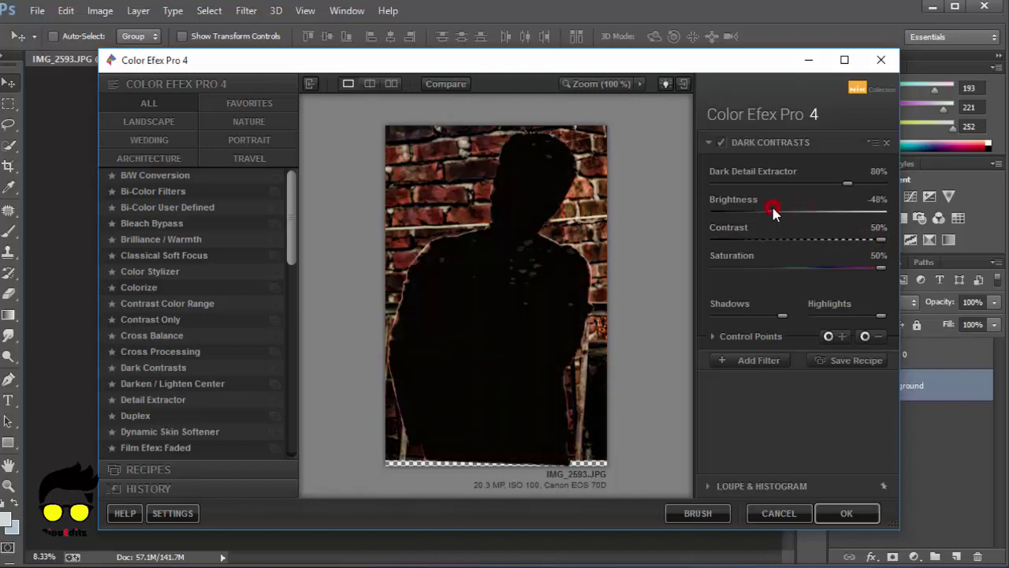
left_click(846, 513)
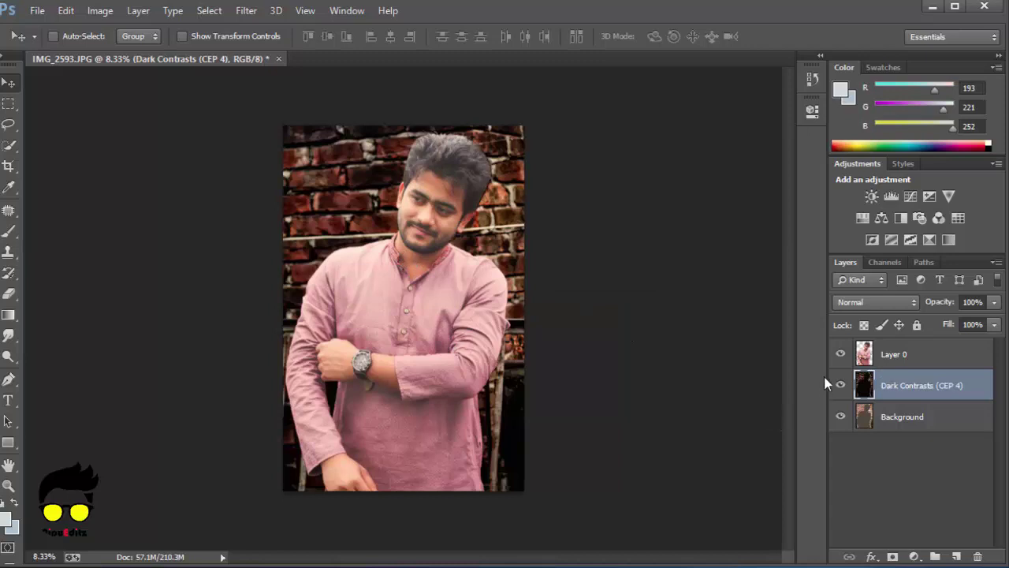
Delete the old Background, duplicate the Dark Contrasts layer, and Gaussian-blur the copy 143.3 px
left_click(859, 418)
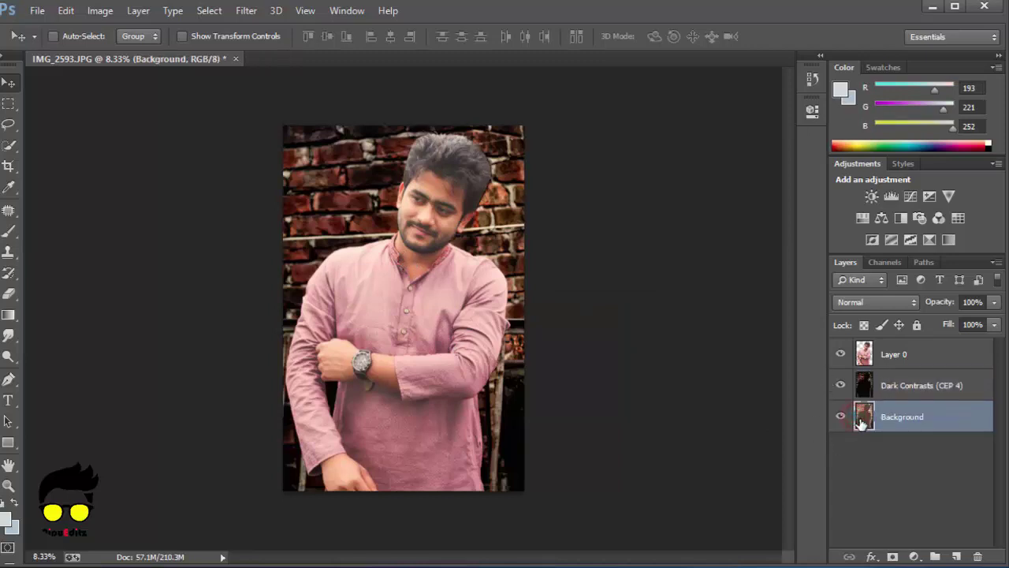
key("Delete")
left_click_drag(904, 394, 956, 557)
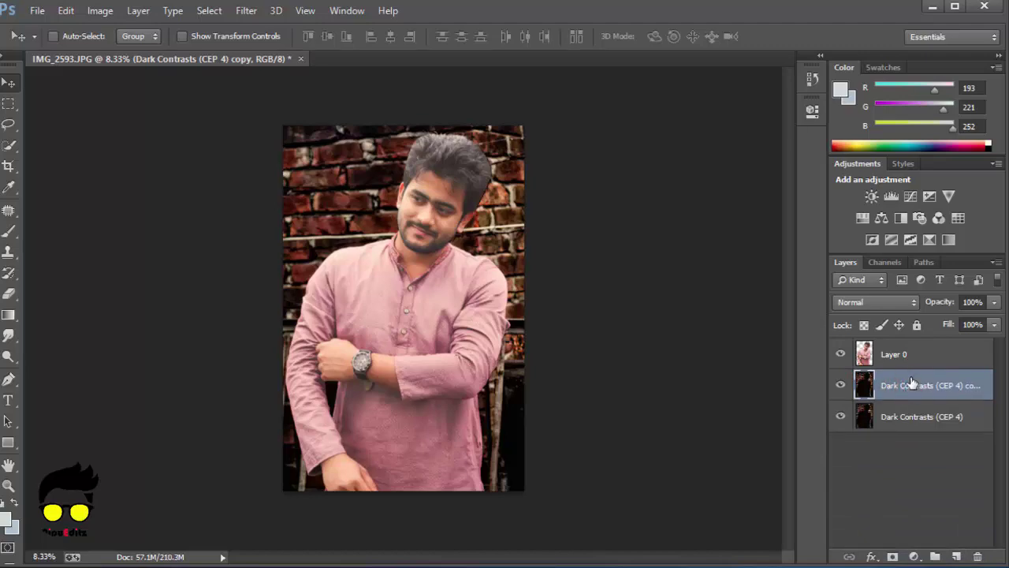
left_click(245, 11)
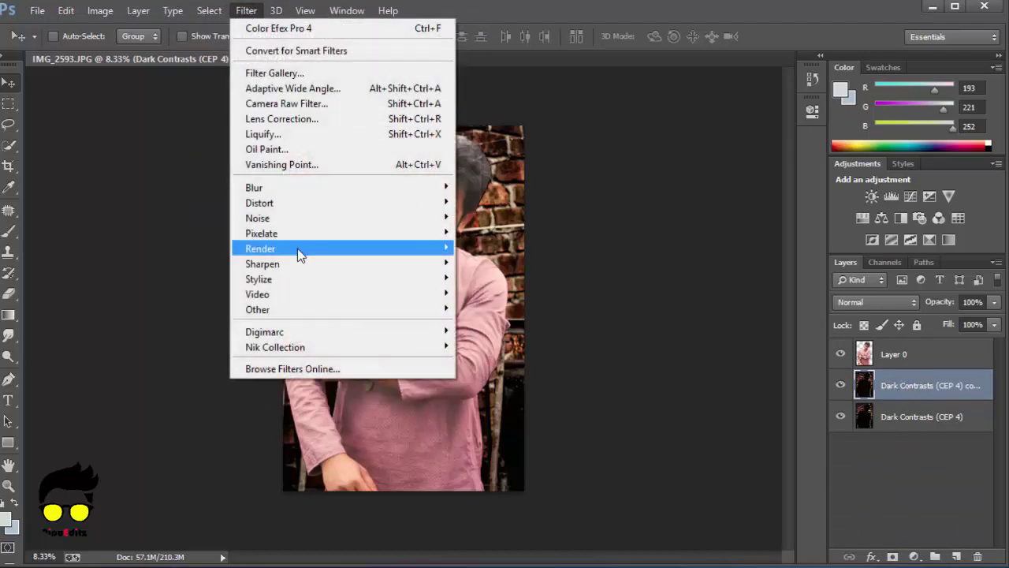
left_click(283, 187)
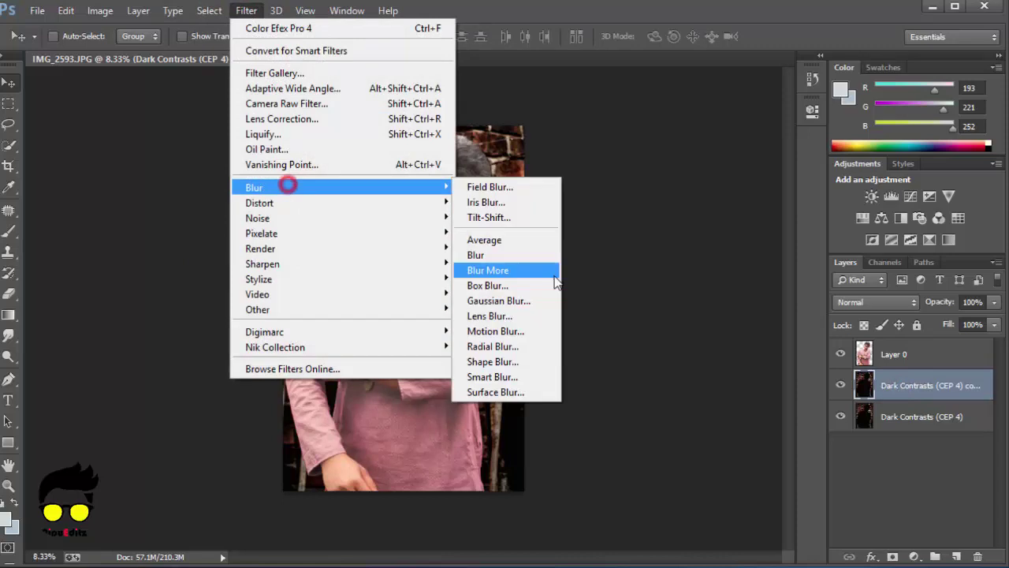
left_click(521, 306)
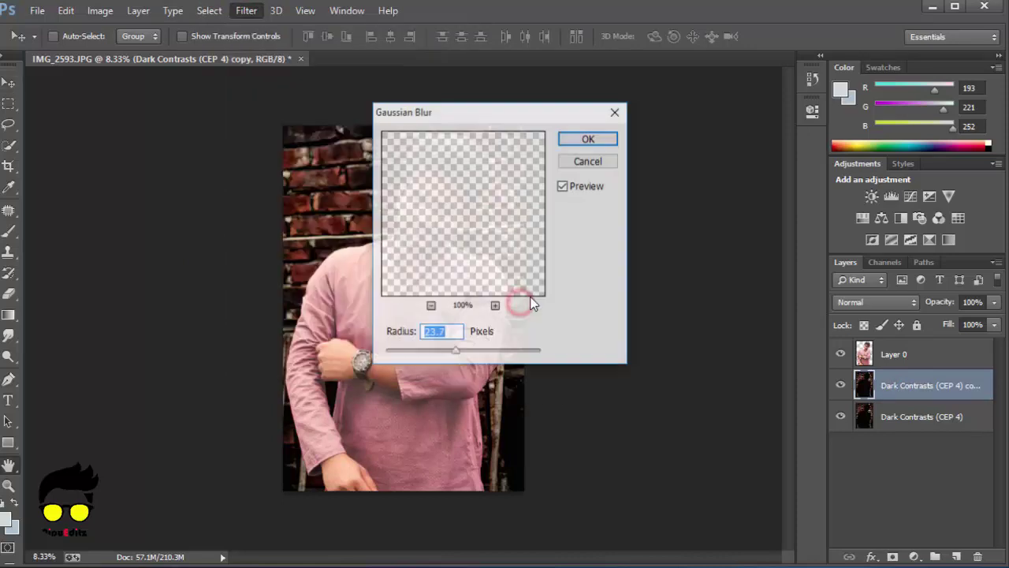
mouse_move(503, 120)
left_mouse_down()
mouse_move(727, 152)
mouse_move(736, 118)
left_mouse_up()
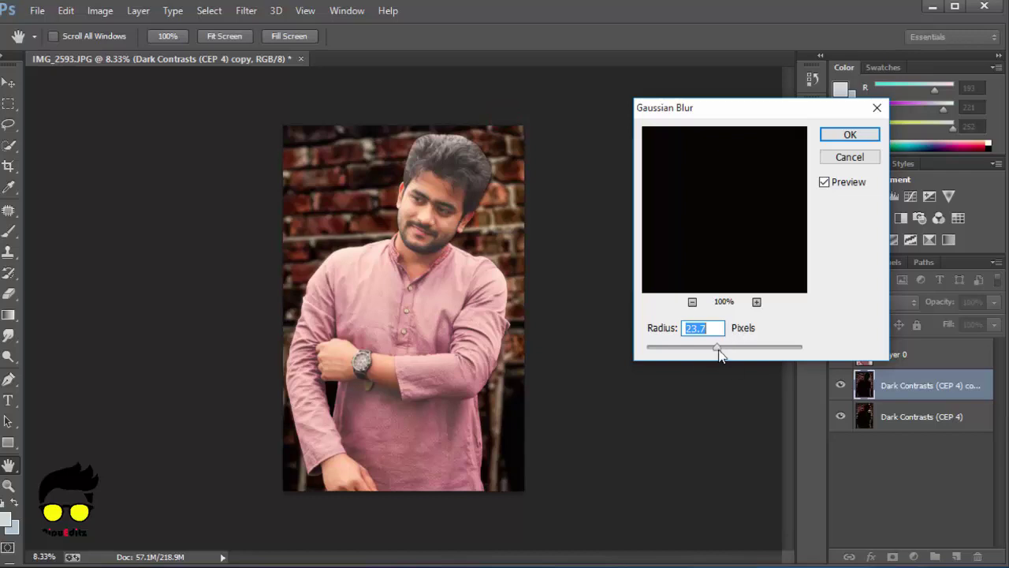
mouse_move(717, 347)
left_mouse_down()
mouse_move(764, 351)
mouse_move(760, 342)
left_mouse_up()
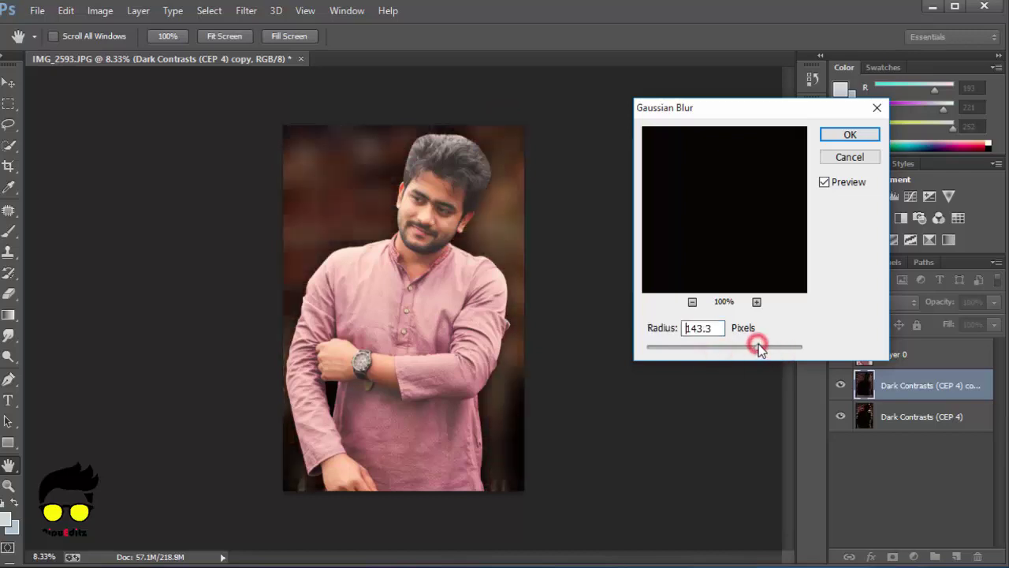
left_click(850, 134)
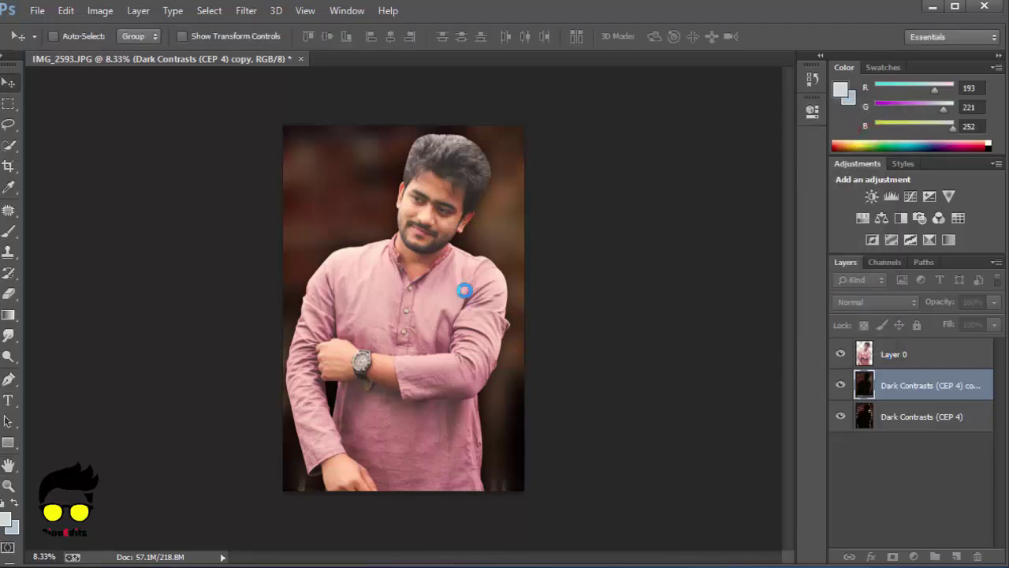
left_click(406, 209, "ctrl")
Zoom in and out to check the blurred background
left_click(350, 213, "ctrl")
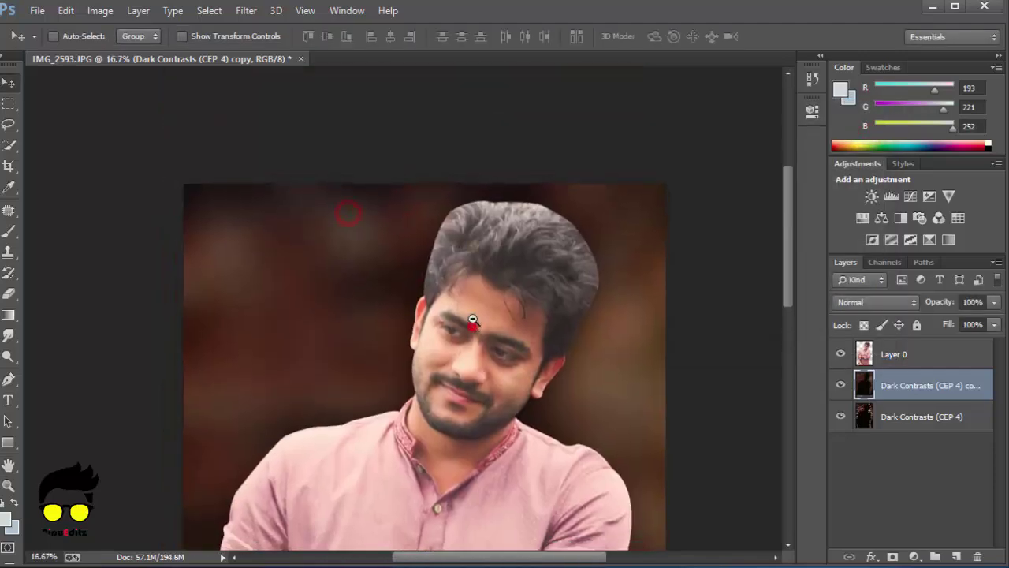
left_click(479, 323, "alt")
left_click(470, 251, "alt")
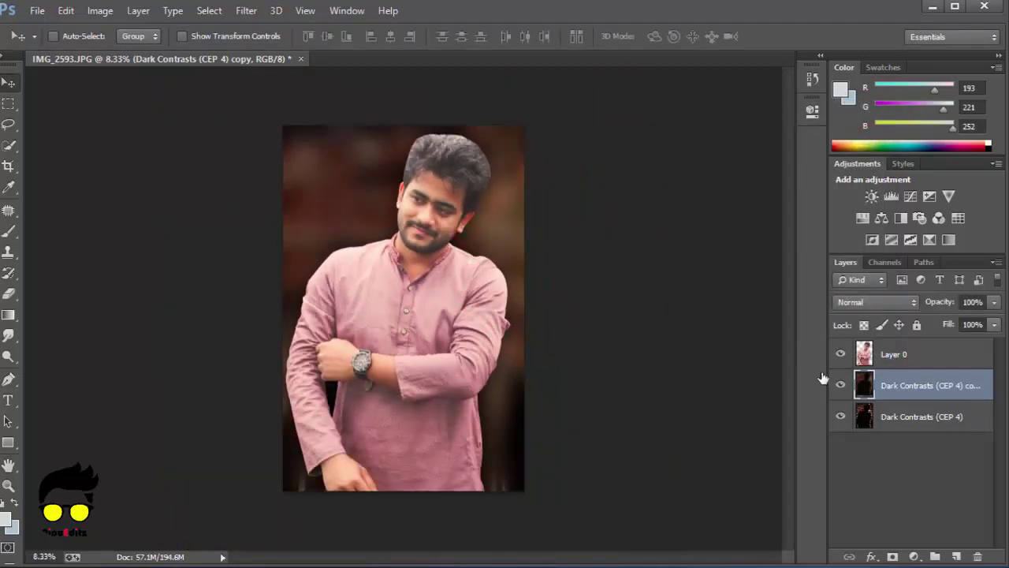
left_click(255, 9)
Apply HDR Efex Pro 2's '14 - Late Summer' preset to the blurred copy
left_click(281, 347)
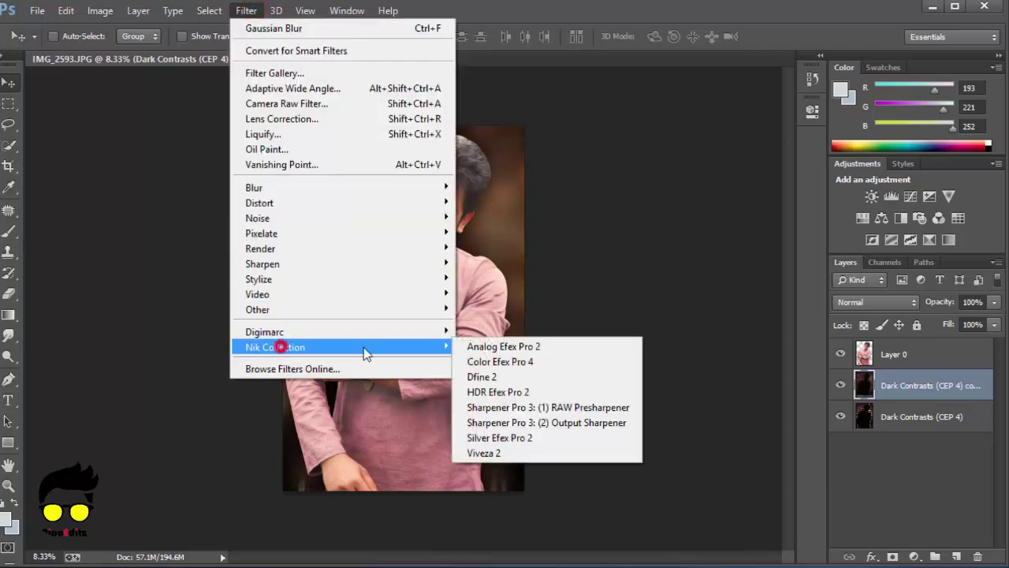
left_click(556, 390)
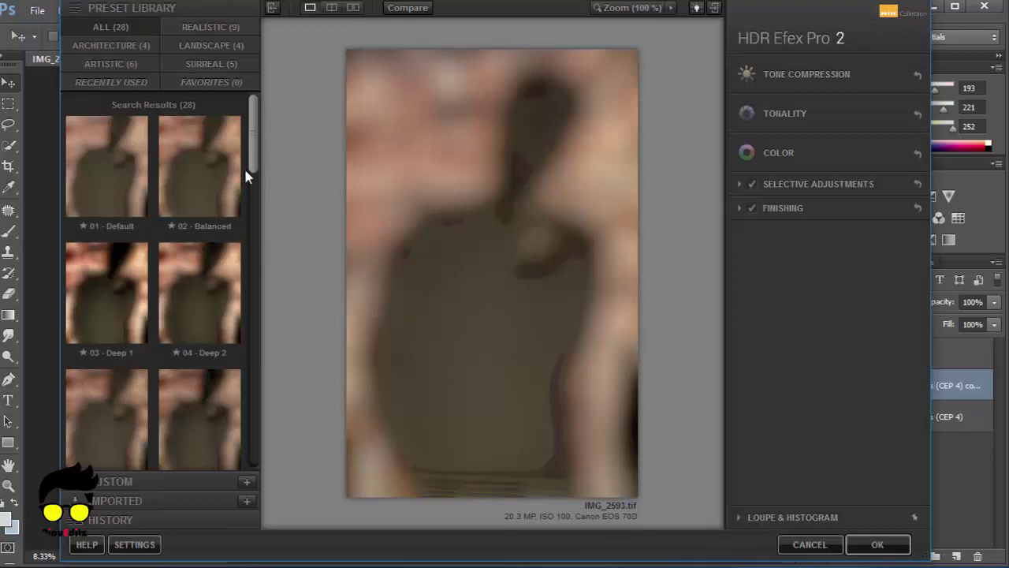
mouse_move(255, 143)
left_mouse_down()
mouse_move(278, 450)
mouse_move(273, 400)
mouse_move(297, 308)
mouse_move(238, 246)
left_mouse_up()
left_click(219, 202)
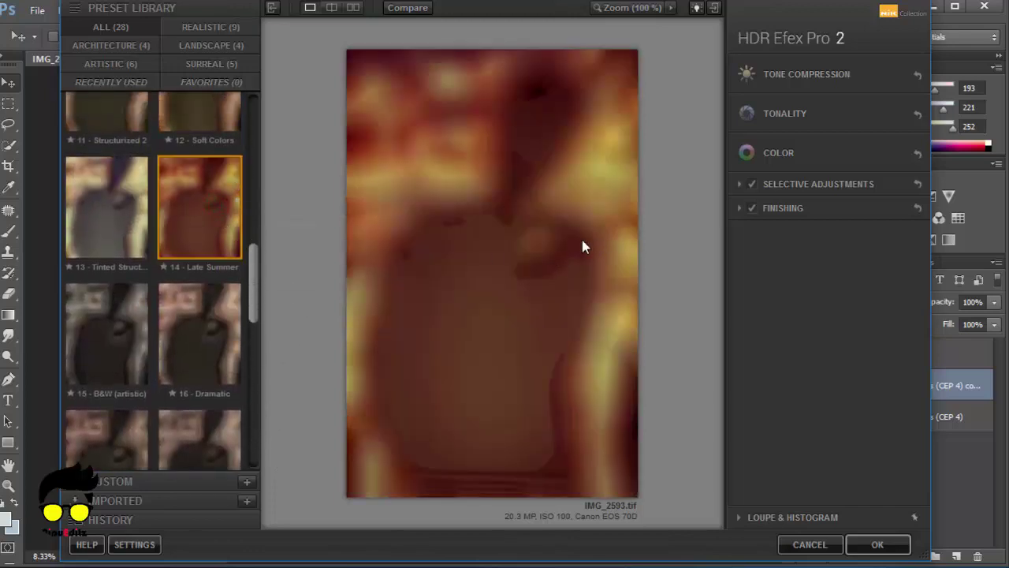
left_click(864, 544)
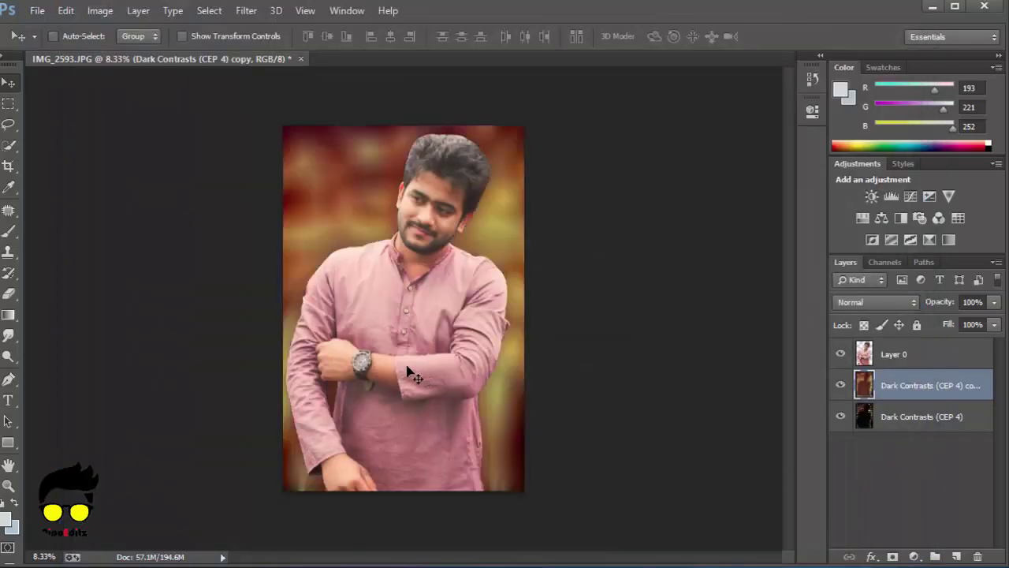
Duplicate Layer 0 as a hidden backup, then merge Layer 0 into the blurred background
scroll(460, 297, "up", 1)
scroll(460, 297, "down", 1)
scroll(457, 292, "up", 1)
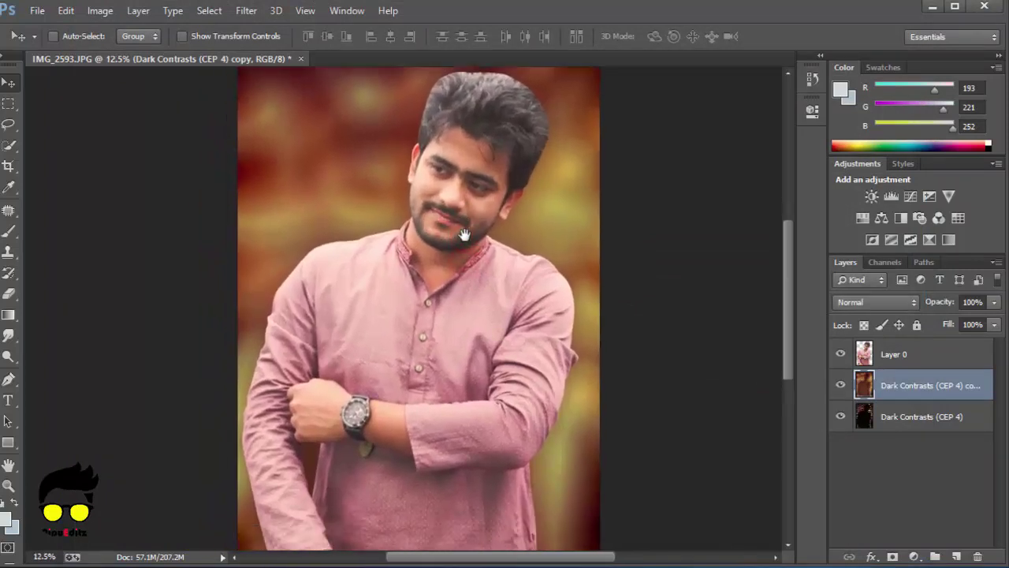
scroll(457, 261, "down", 1)
left_click(867, 355)
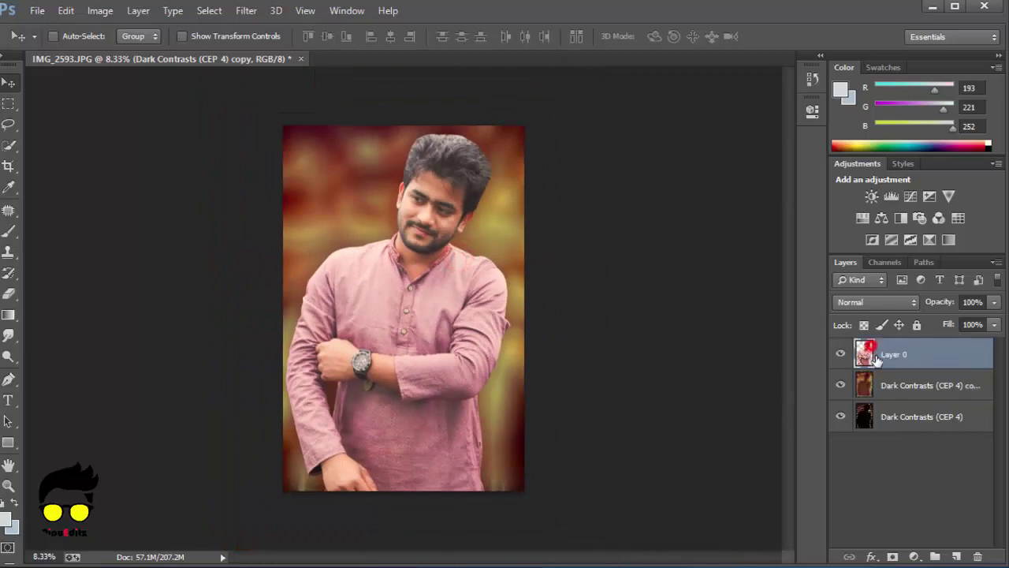
key("ctrl+j")
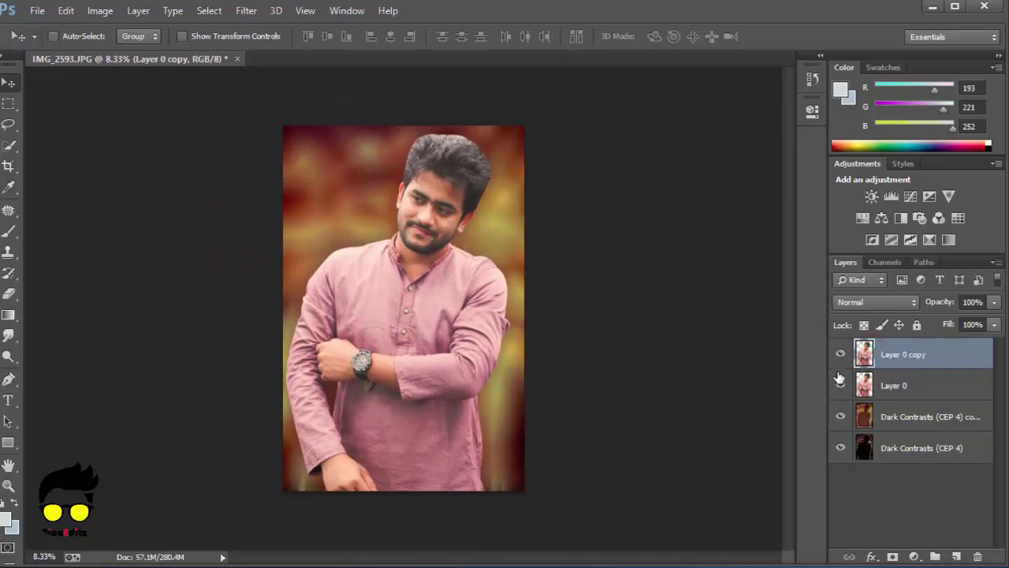
left_click(840, 354)
left_click(898, 385)
key("ctrl+e")
With the Smudge tool, make a hidden Layer 0 copy 2 backup and select Layer 0 copy
key("r")
scroll(473, 283, "up", 1)
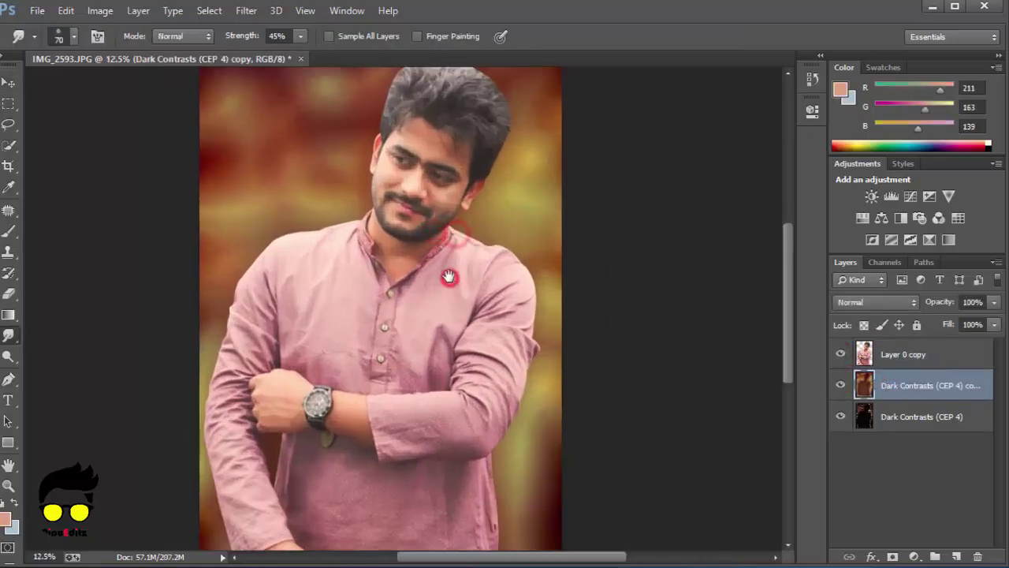
right_click(881, 354)
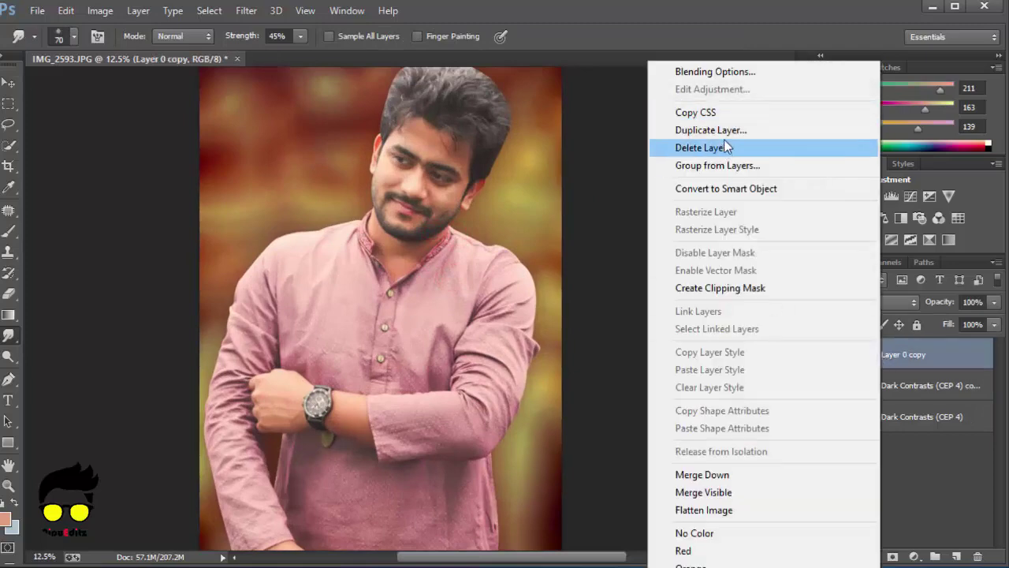
left_click(724, 129)
key("Return")
left_click(840, 354)
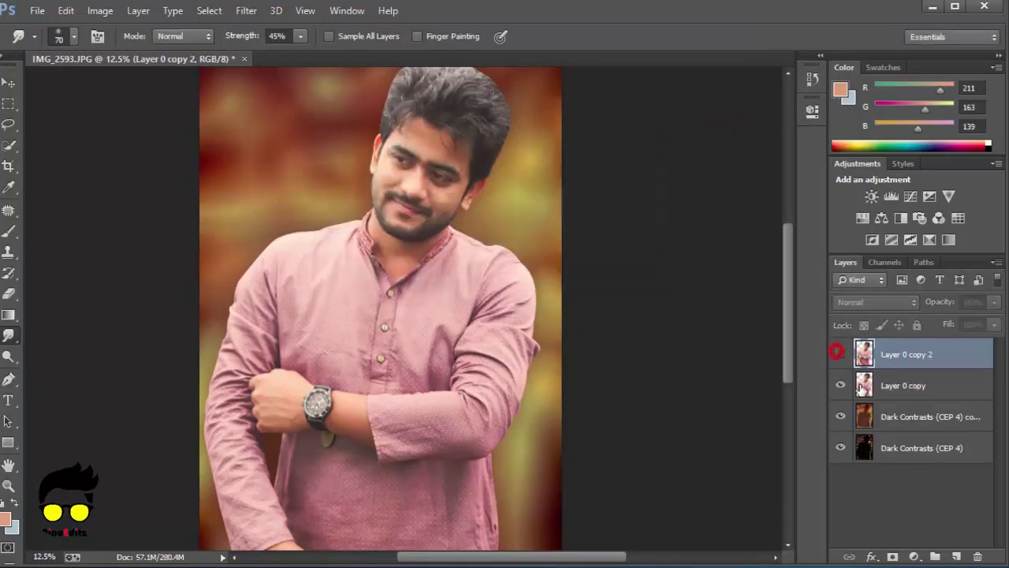
left_click(898, 384)
Zoom in on the head and set smudge strength to 80% with a larger brush
left_click(529, 210, "ctrl")
left_click_drag(396, 212, 410, 410)
left_click(311, 335, "ctrl")
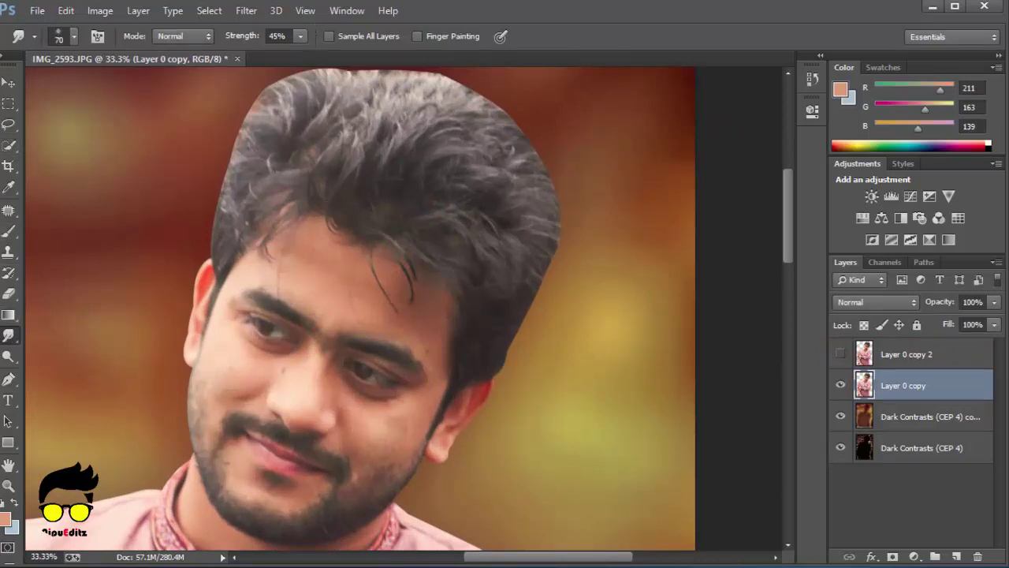
left_click(299, 36)
left_click_drag(300, 53, 329, 55)
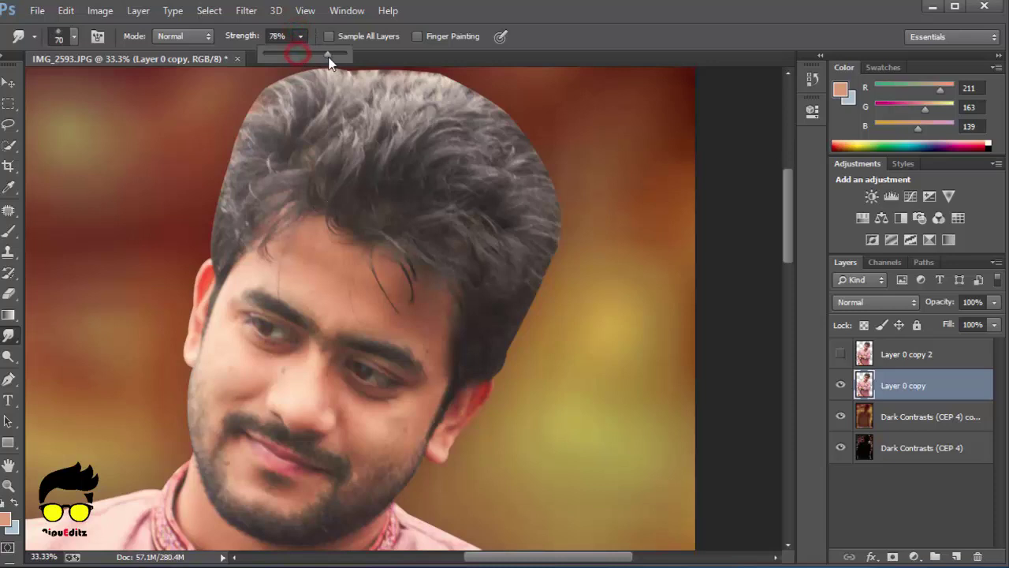
left_click(316, 214)
key("bracketright")
key("bracketright")
key("bracketright")
key("bracketright")
key("bracketright")
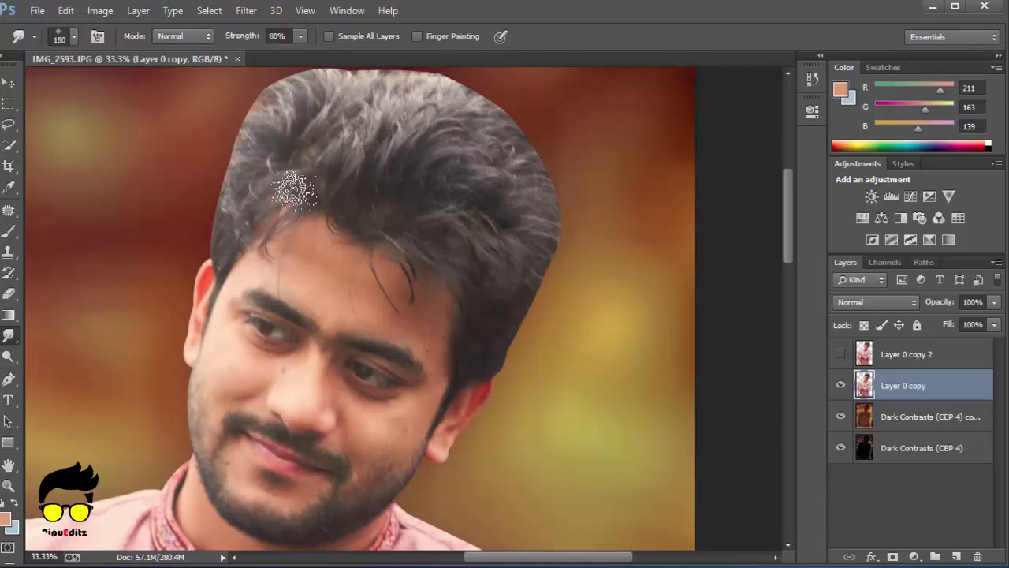
key("bracketright")
key("bracketright")
Smudge the left hair edge outward with a 125 brush, then smudge the top at about 59%
left_click_drag(254, 245, 301, 321)
scroll(298, 317, "up", 1)
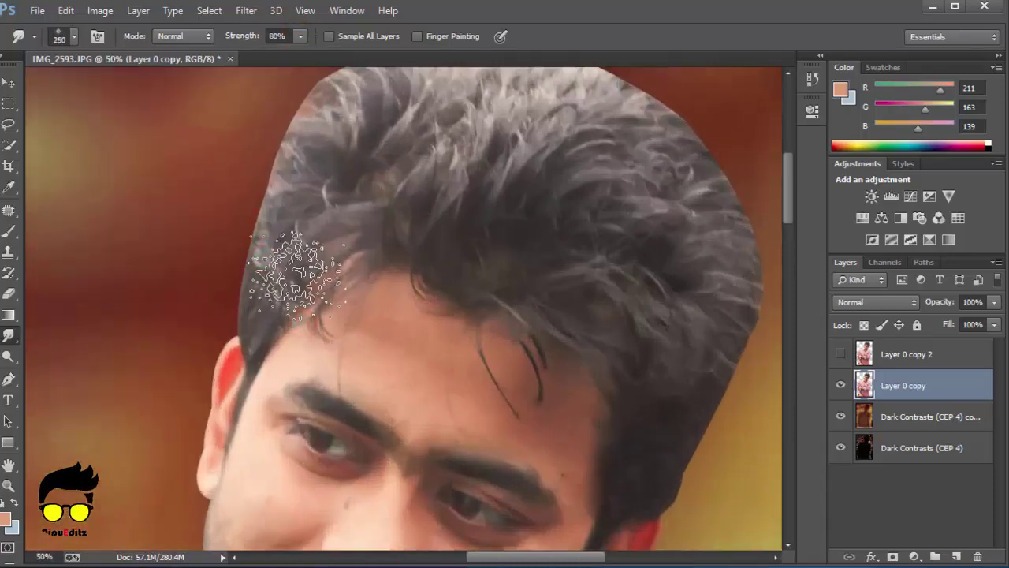
key("bracketleft")
key("bracketleft")
key("bracketleft")
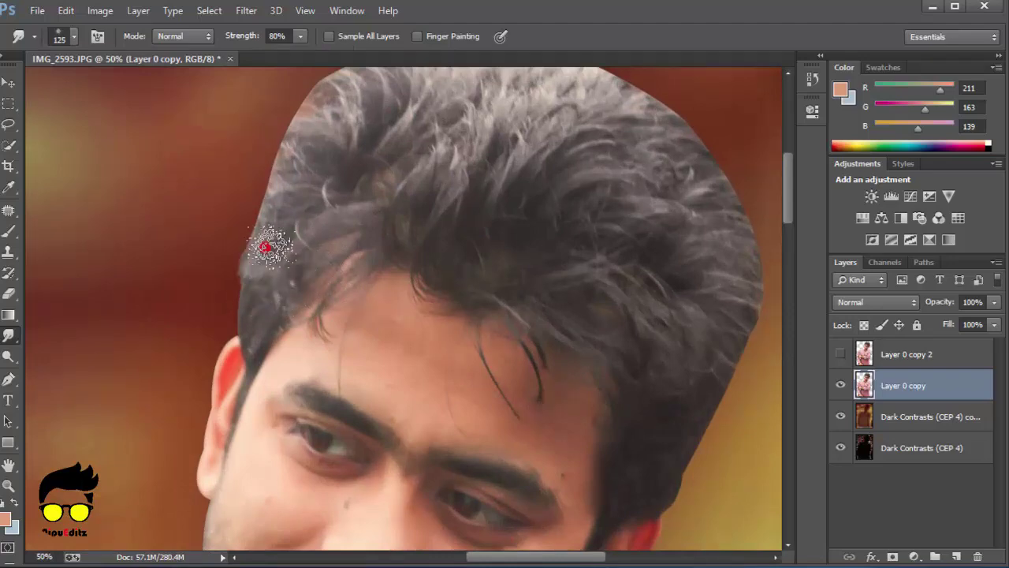
mouse_move(271, 242)
left_mouse_down()
mouse_move(250, 256)
mouse_move(239, 316)
left_mouse_up()
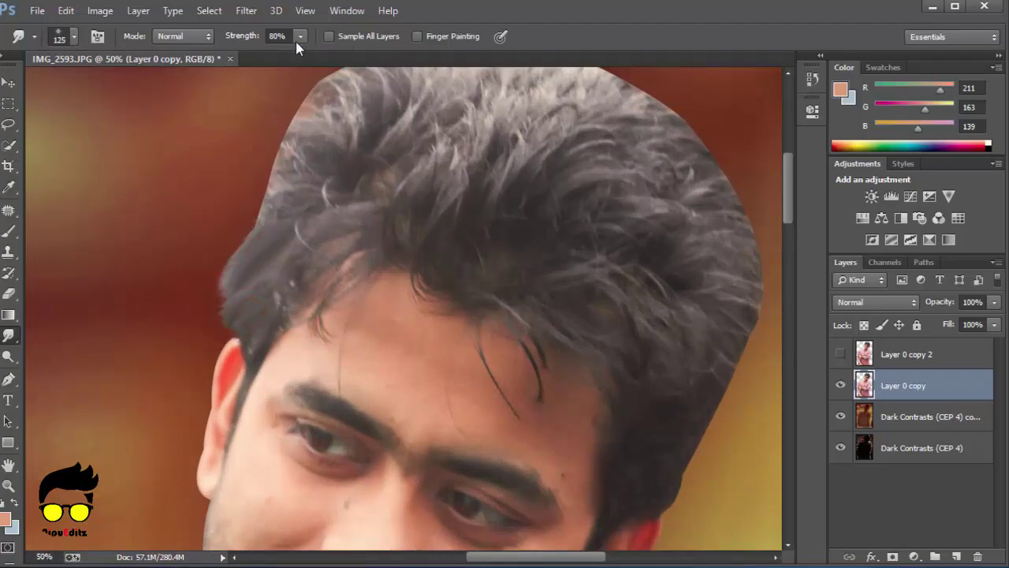
left_click_drag(301, 36, 283, 54)
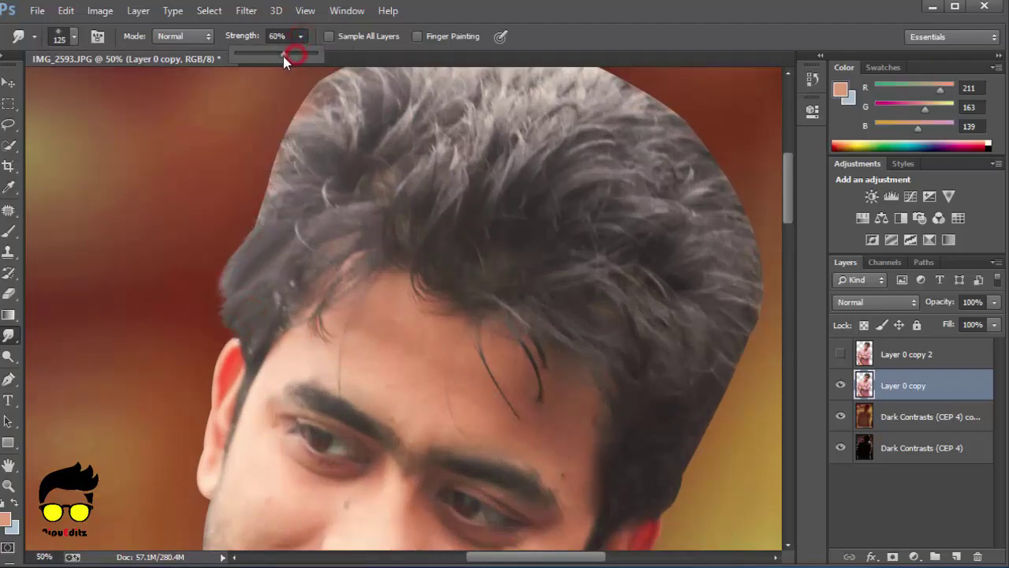
left_click_drag(298, 209, 315, 221)
Smudge the top, right edge and forehead hair strands outward with a 250 brush
key("ctrl+minus")
mouse_move(307, 260)
left_mouse_down()
mouse_move(342, 221)
mouse_move(354, 256)
left_mouse_up()
mouse_move(324, 351)
left_mouse_down()
mouse_move(392, 338)
mouse_move(518, 279)
left_mouse_up()
mouse_move(445, 310)
left_mouse_down()
mouse_move(495, 384)
mouse_move(356, 213)
mouse_move(457, 236)
mouse_move(428, 157)
mouse_move(439, 349)
left_mouse_up()
key("ctrl+plus")
key("bracketright")
key("bracketright")
key("bracketright")
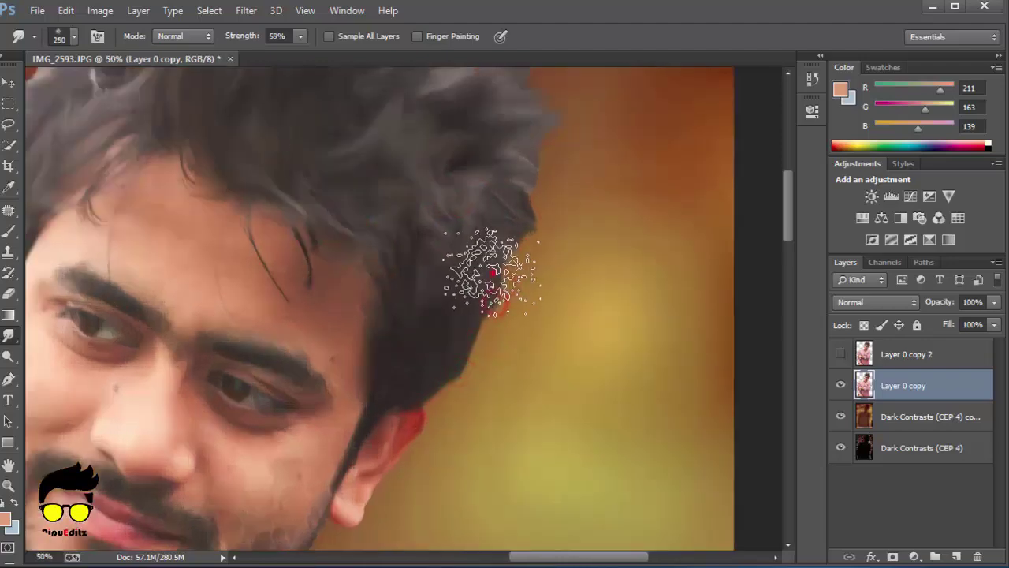
left_click_drag(492, 273, 478, 349)
key("ctrl+minus")
key("ctrl+plus")
key("ctrl+plus")
left_click_drag(226, 406, 500, 279)
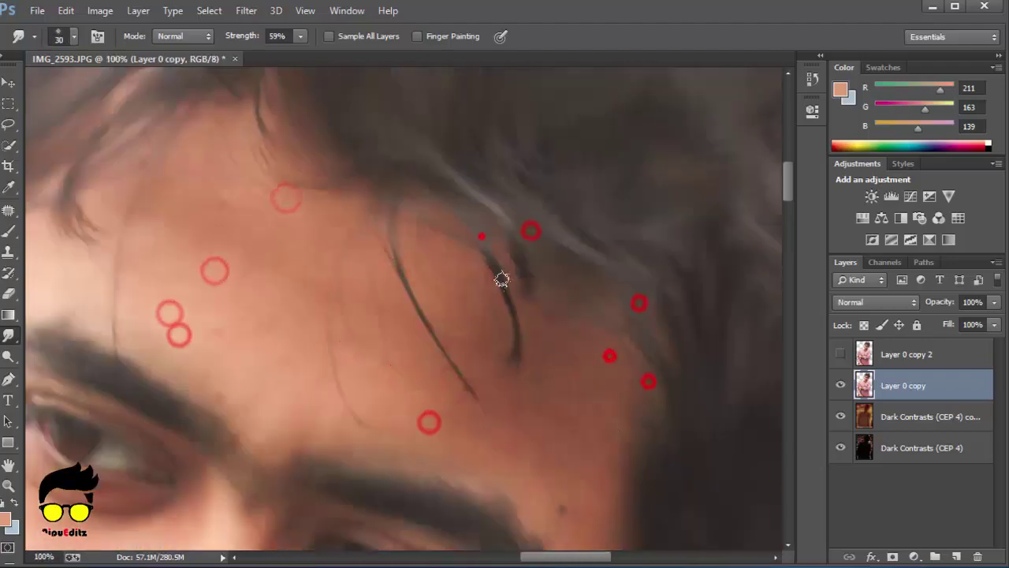
key("ctrl+plus")
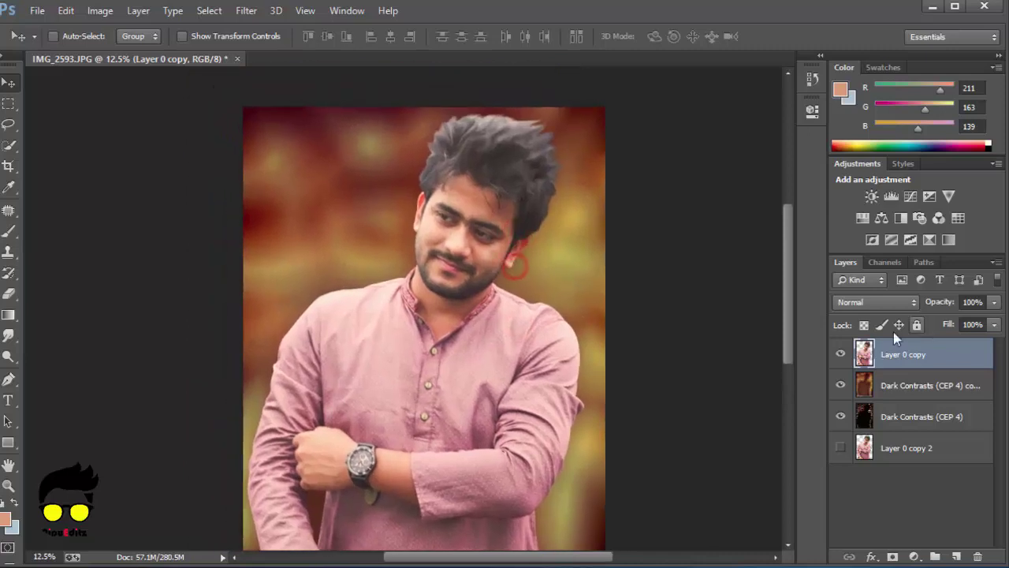
Launch Color Efex Pro 4 on the cut-out and adjust the Dark Contrasts brightness
left_click(246, 10)
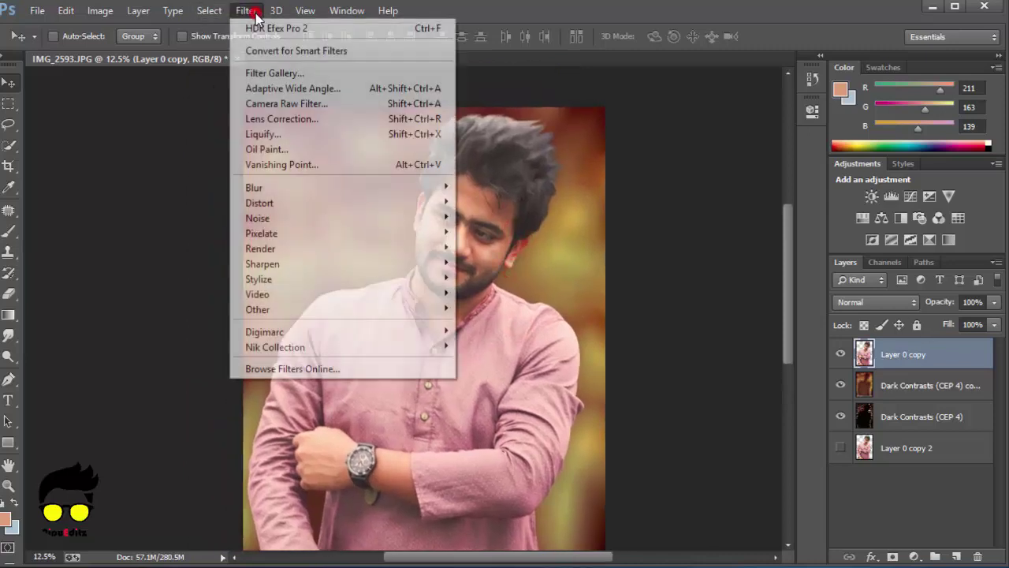
mouse_move(275, 347)
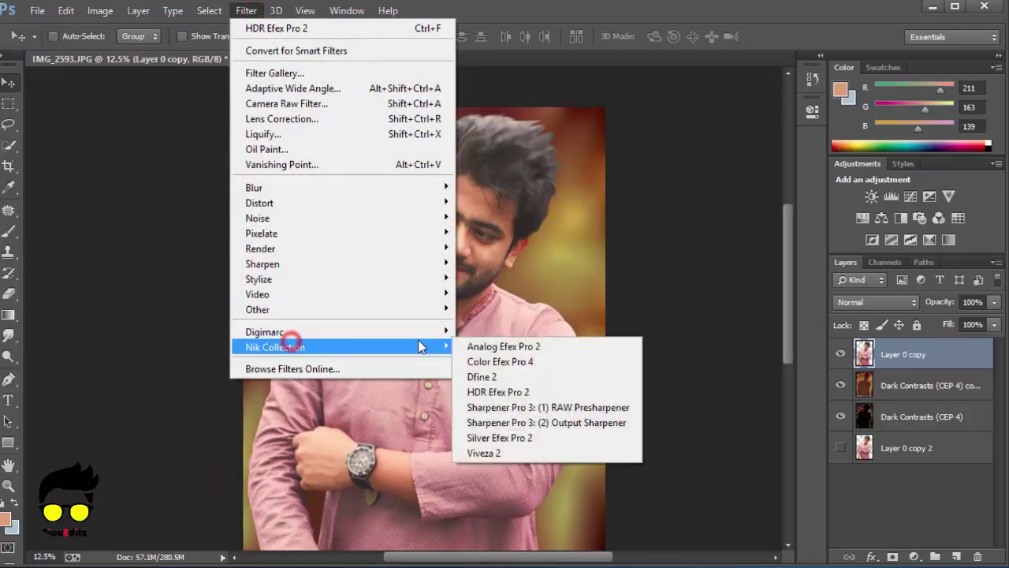
left_click(520, 364)
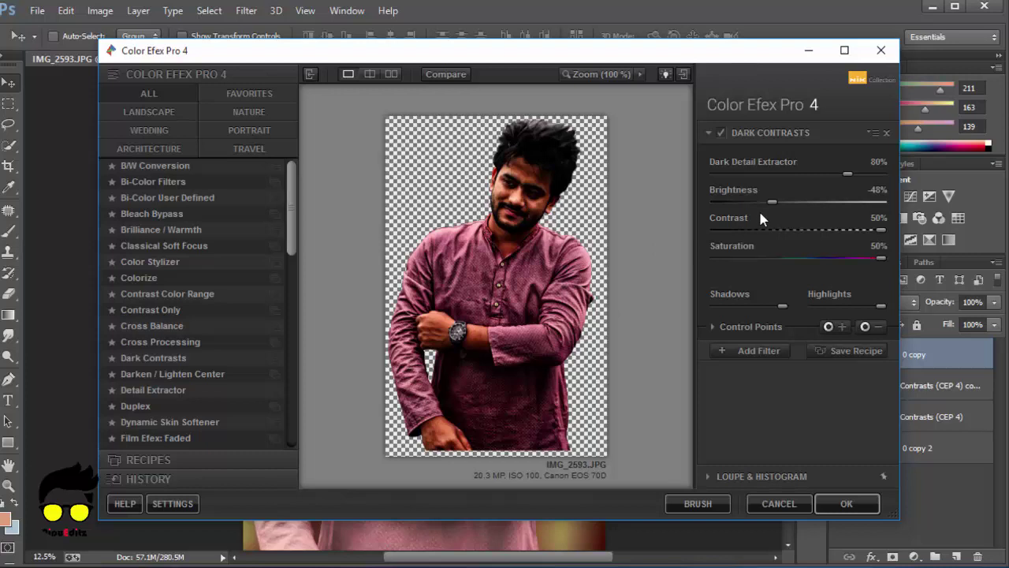
left_click_drag(774, 202, 723, 212)
left_click(723, 202)
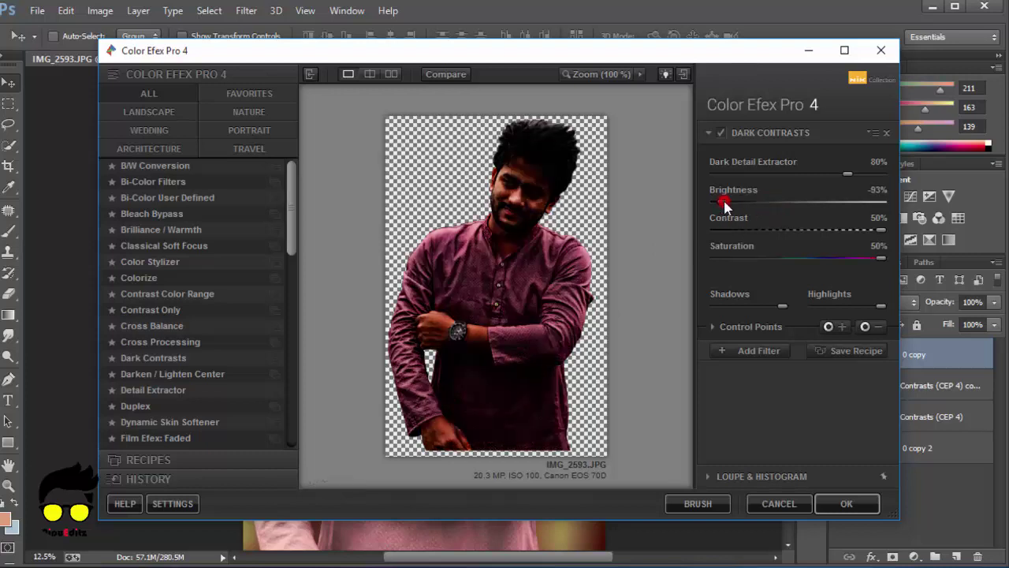
left_click_drag(761, 202, 827, 211)
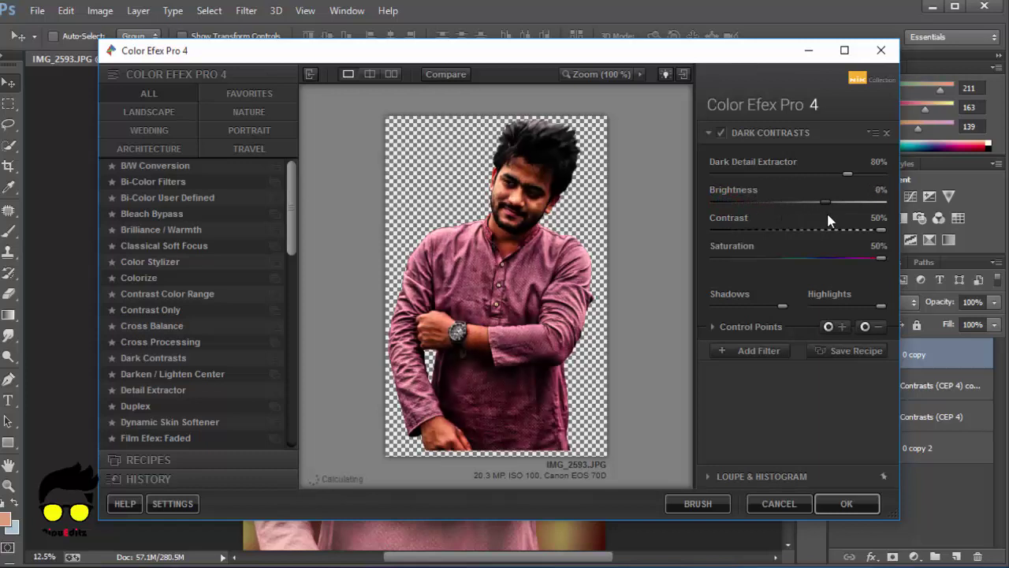
left_click_drag(828, 216, 808, 197)
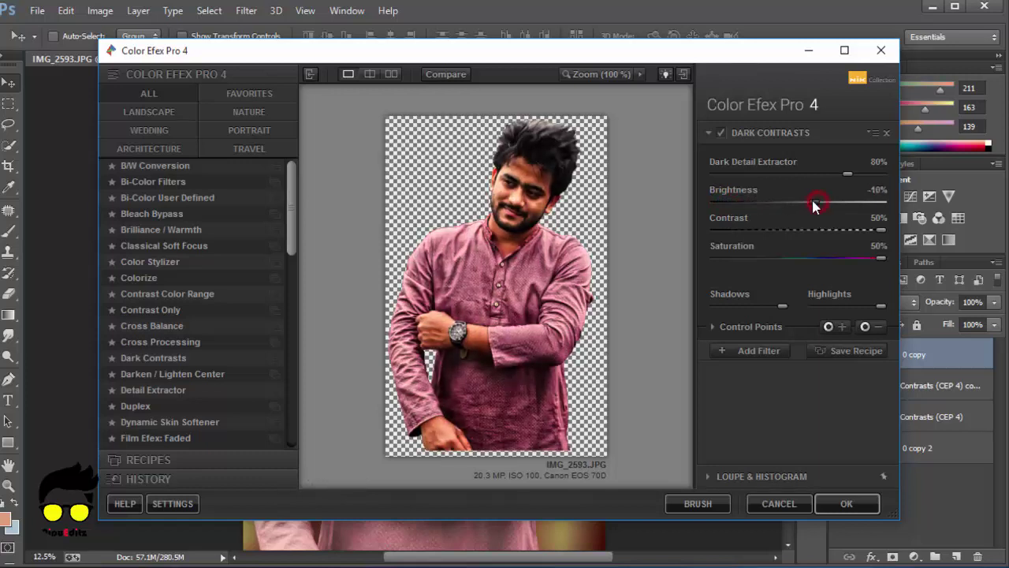
Reduce the Dark Contrasts contrast
left_click(846, 174)
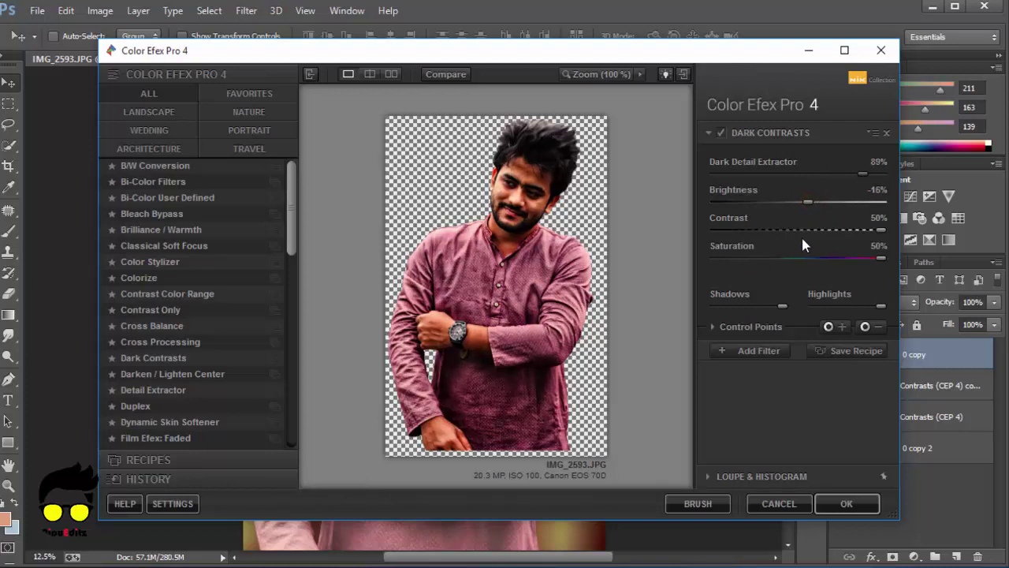
left_click(862, 230)
mouse_move(858, 229)
left_mouse_down()
mouse_move(830, 231)
mouse_move(867, 231)
mouse_move(790, 230)
mouse_move(883, 231)
mouse_move(799, 260)
mouse_move(713, 257)
left_mouse_up()
left_click(865, 230)
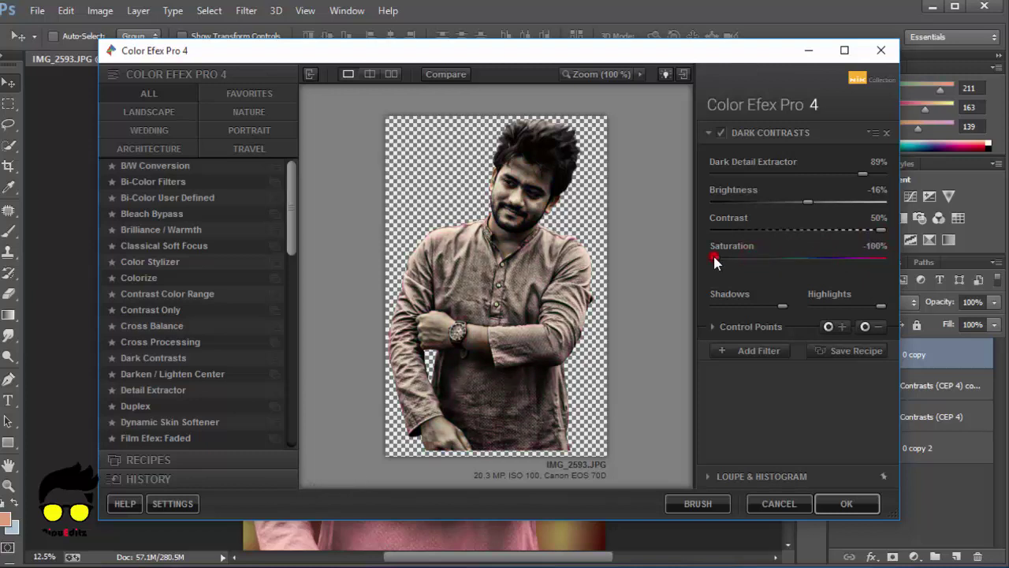
Bring back the kurta's pink by setting saturation to about 18%
left_click(812, 257)
left_click_drag(848, 257, 797, 258)
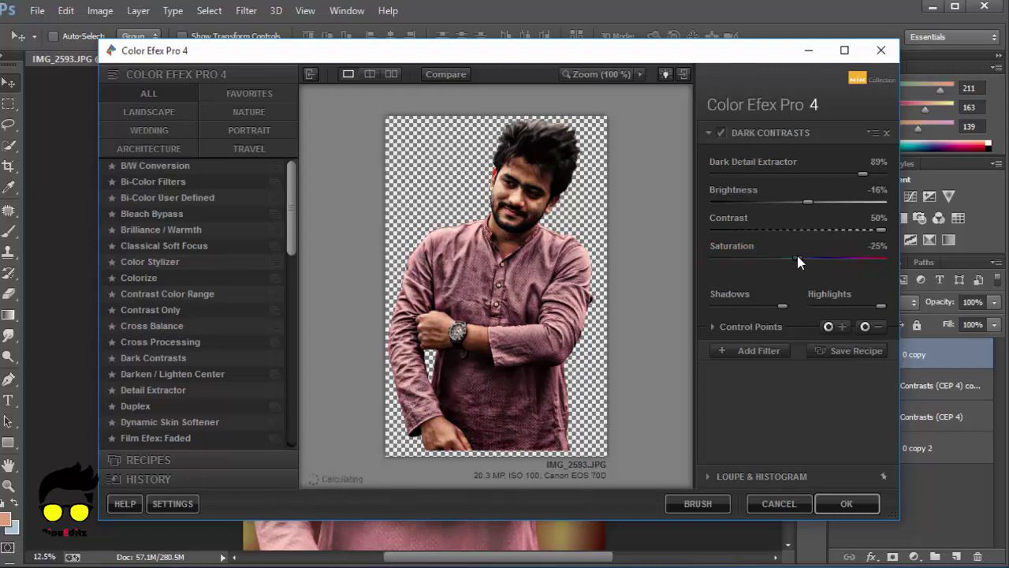
left_click(770, 258)
left_click_drag(785, 260, 874, 258)
left_click(853, 257)
Set brightness to -28%, lower saturation slightly, and add an empty second filter
left_click_drag(826, 197, 794, 198)
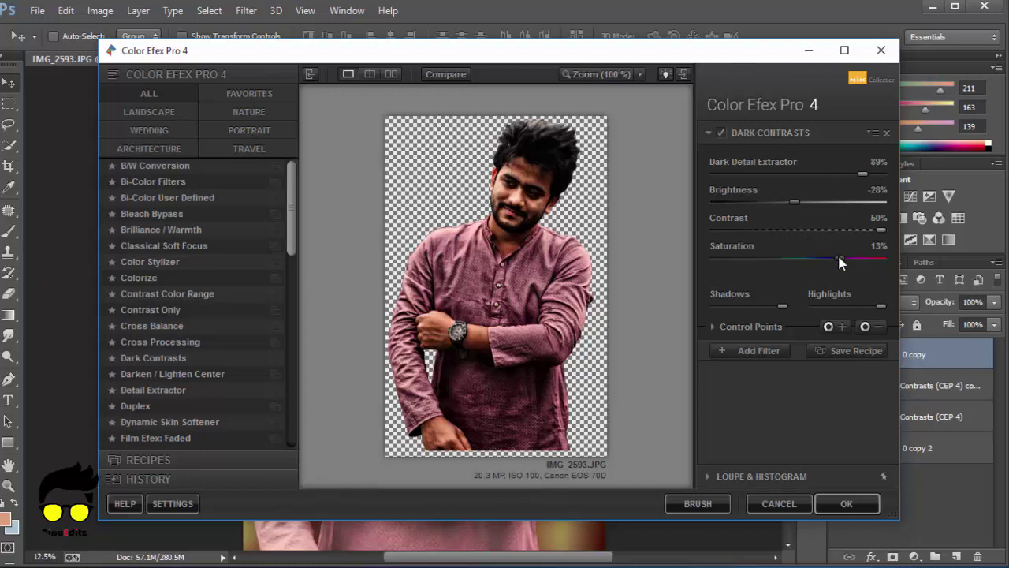
left_click_drag(871, 259, 824, 260)
left_click(761, 351)
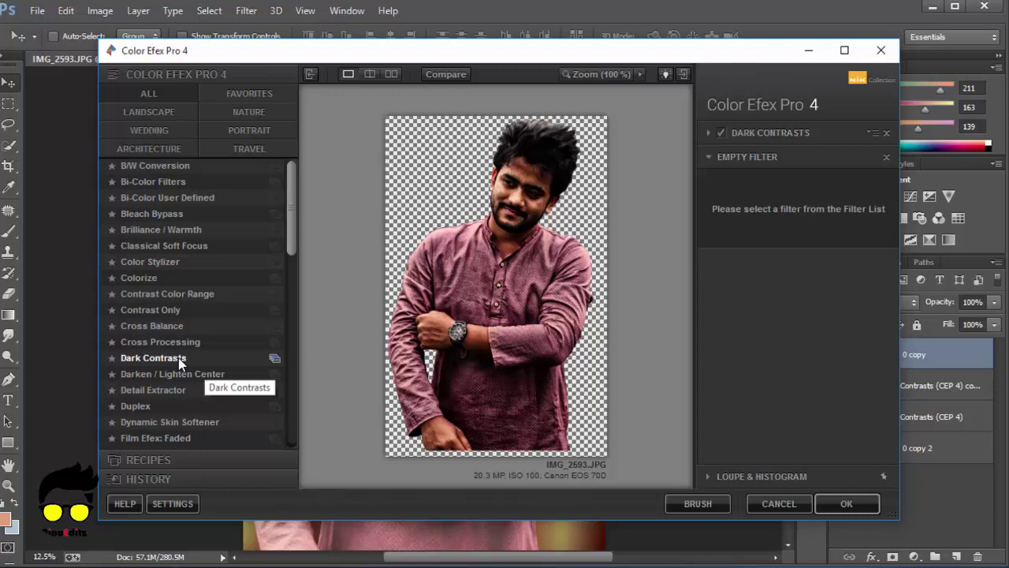
Add Darken / Lighten Center, adjust its centre brightness, and place a control point on the forehead
left_click(189, 375)
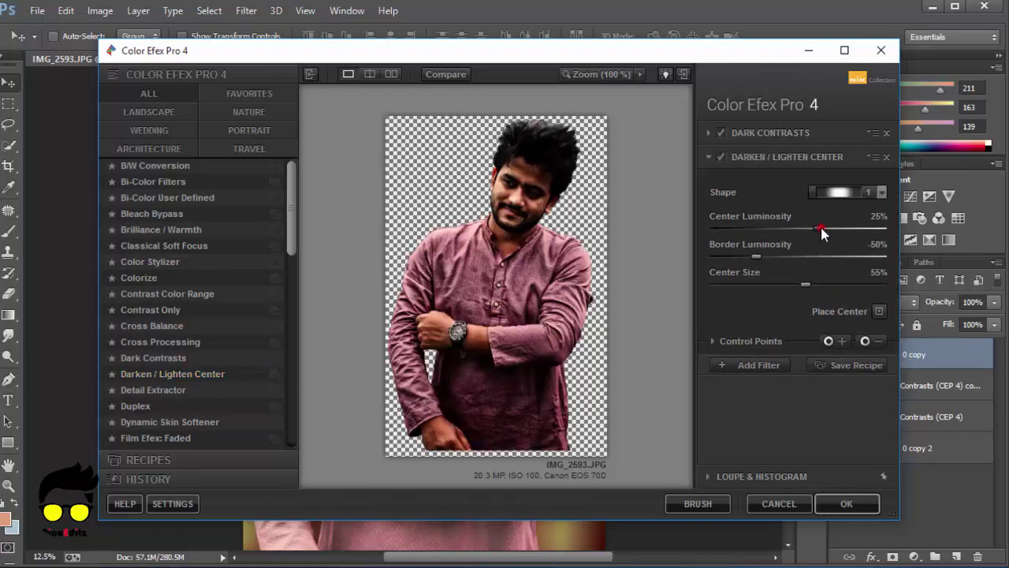
mouse_move(818, 228)
left_mouse_down()
mouse_move(853, 230)
mouse_move(781, 229)
mouse_move(777, 256)
left_mouse_up()
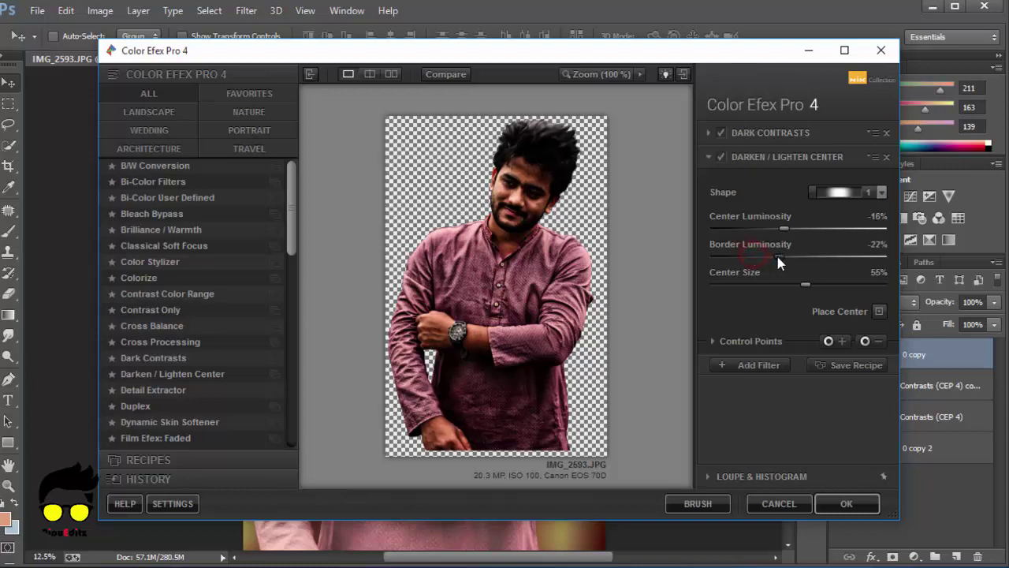
left_click(829, 340)
left_click(536, 170)
Move the control point into the hair, widen it, set opacity to 41%, and apply
left_click_drag(536, 170, 529, 145)
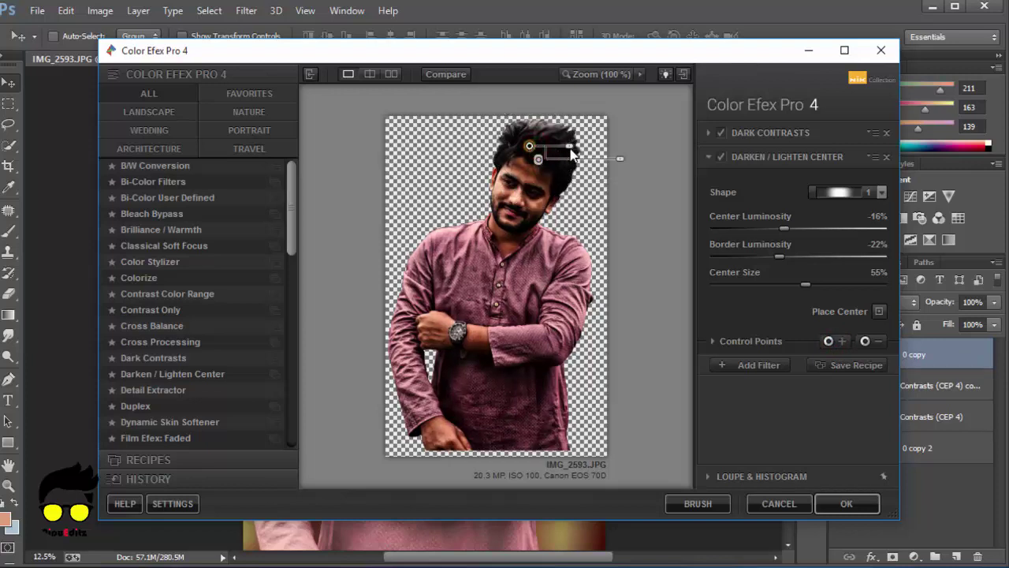
left_click_drag(571, 150, 587, 148)
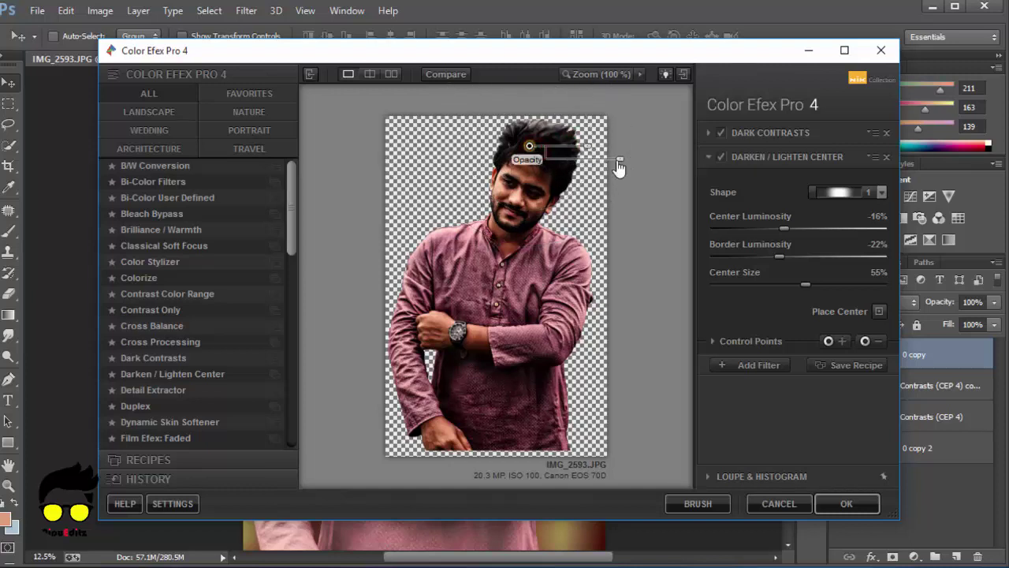
left_click_drag(621, 161, 584, 162)
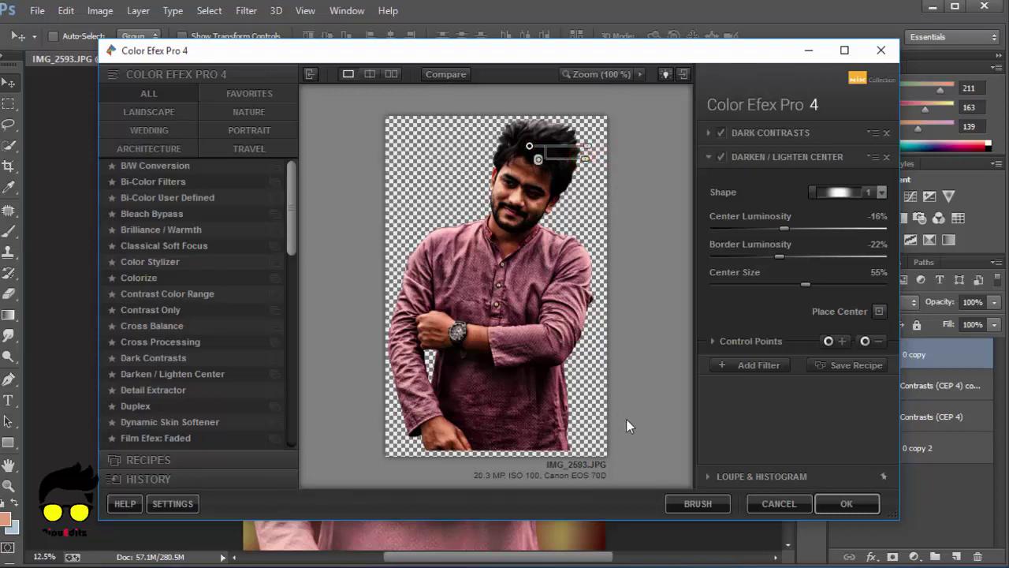
left_click(855, 504)
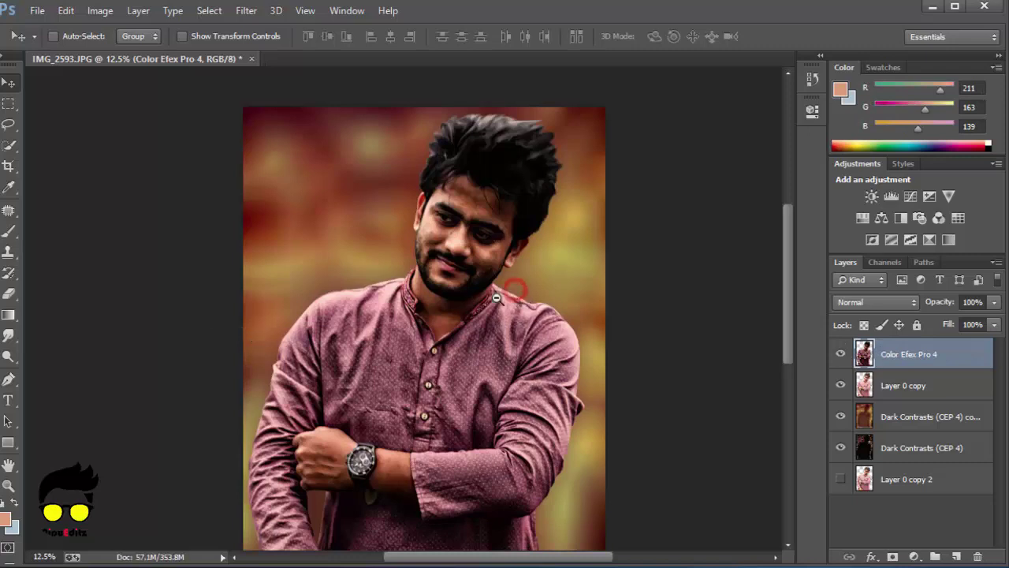
left_click(497, 297, "alt")
left_click(412, 268)
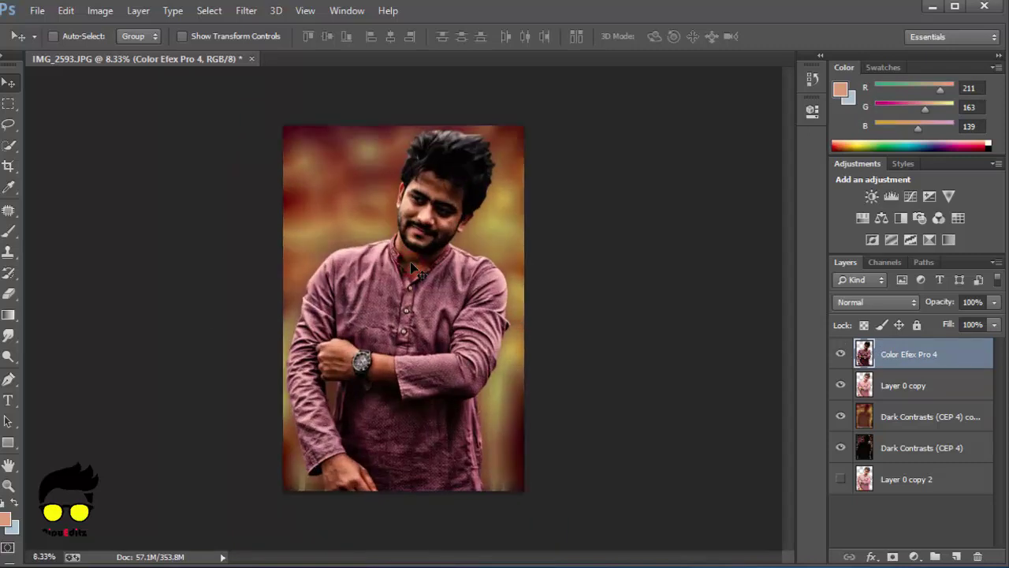
left_click(839, 356)
left_click(538, 294)
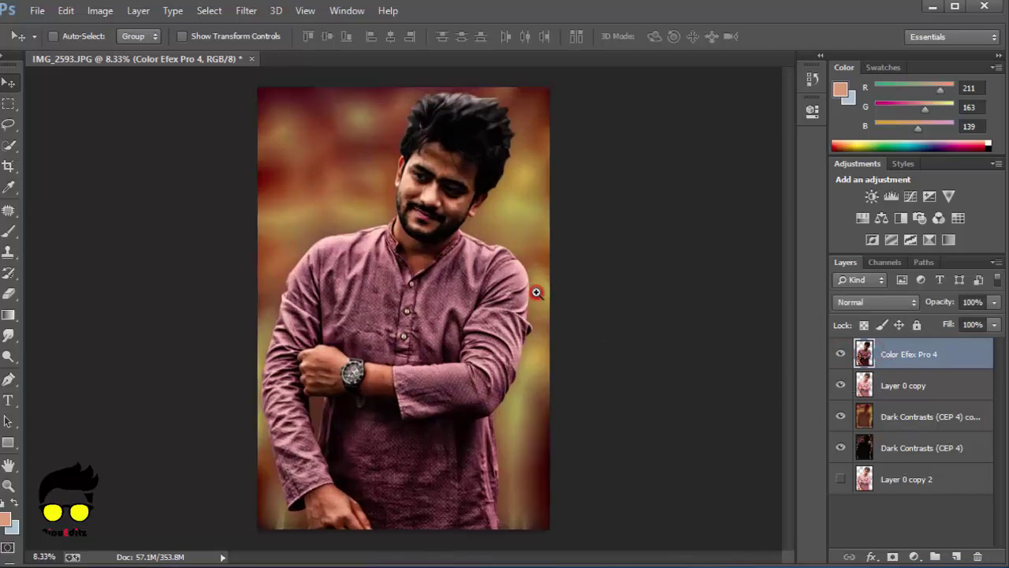
left_click(422, 226)
left_click(424, 228)
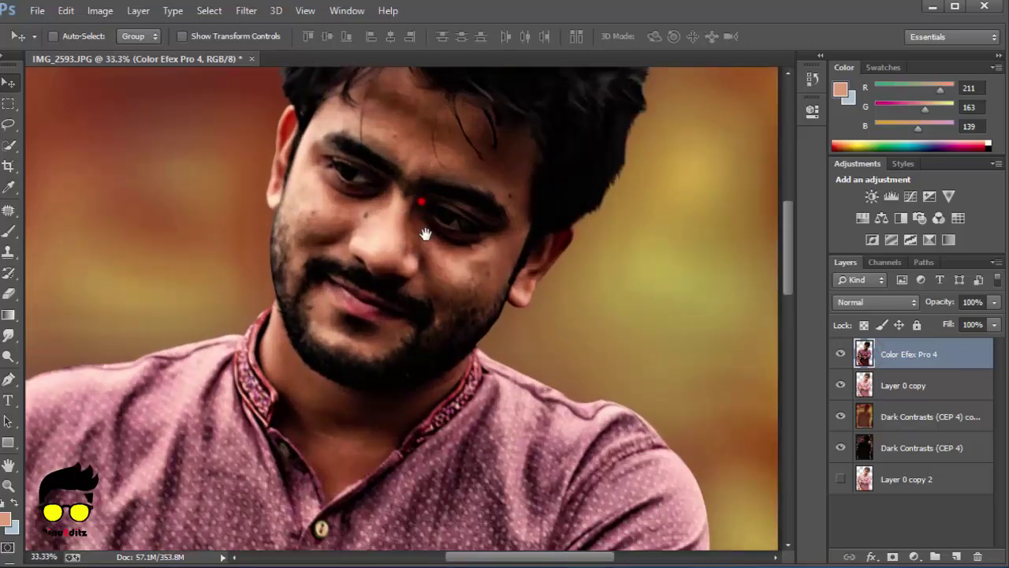
left_click(428, 227)
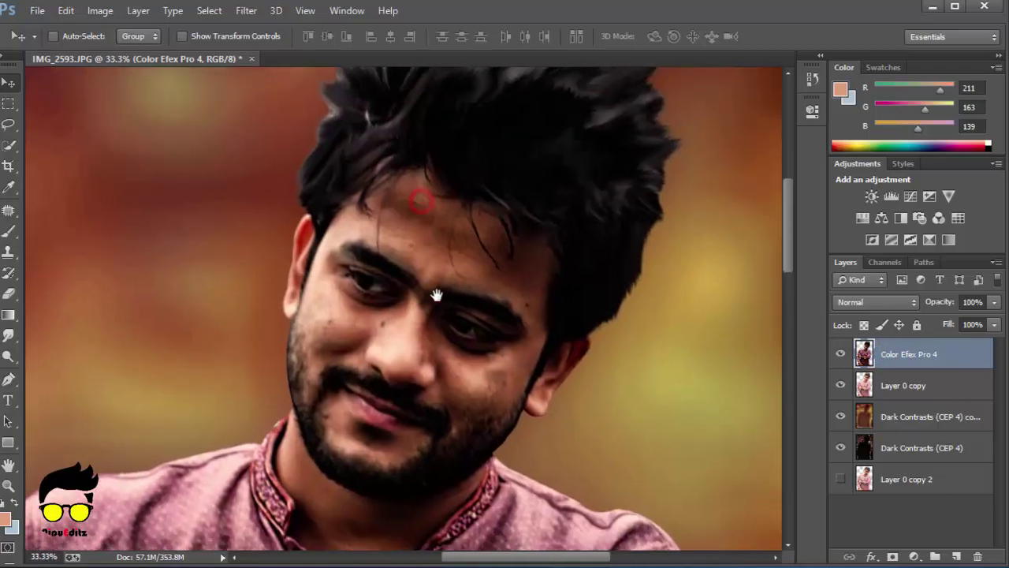
left_click(439, 293)
left_click(457, 288, "alt")
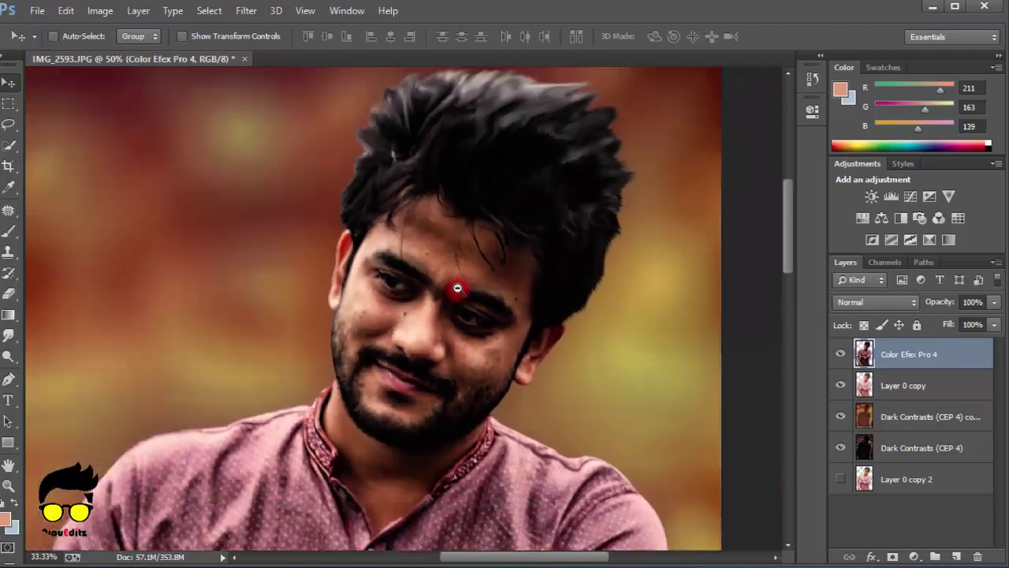
left_click_drag(446, 371, 456, 147)
mouse_move(442, 316)
left_mouse_down()
mouse_move(487, 218)
mouse_move(465, 263)
mouse_move(473, 271)
left_mouse_up()
mouse_move(485, 96)
left_mouse_down()
mouse_move(491, 213)
mouse_move(463, 295)
mouse_move(491, 331)
mouse_move(510, 325)
left_mouse_up()
left_click(463, 296)
left_click(464, 305)
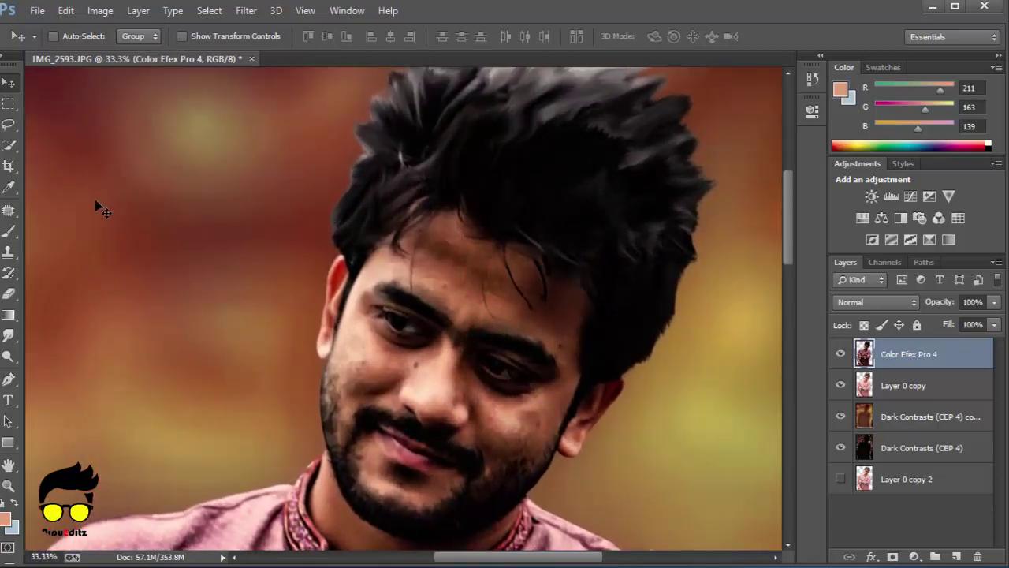
Switch to the Eraser with a soft round brush at 0% hardness
left_click(10, 293)
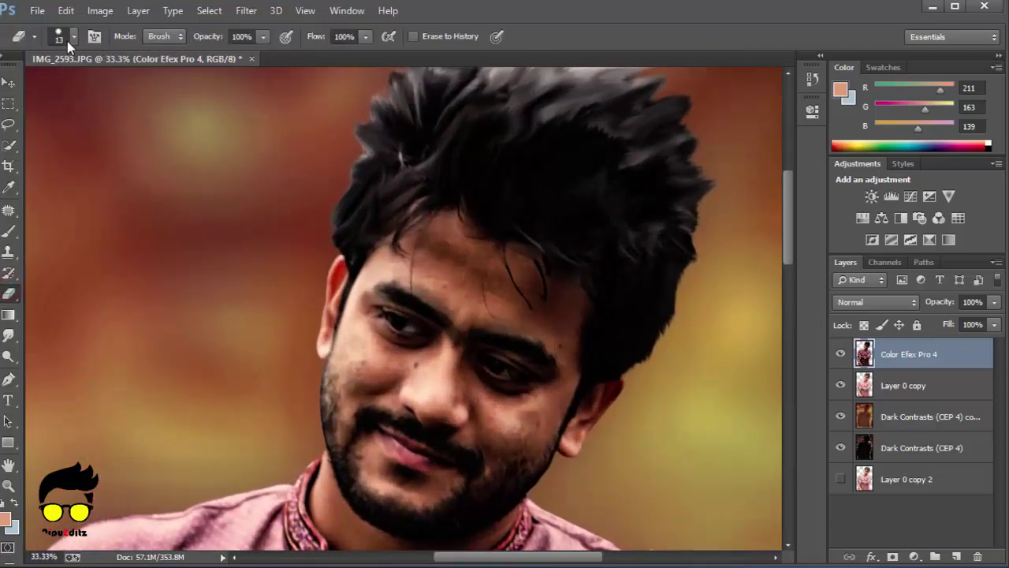
left_click(64, 37)
scroll(103, 175, "up", 5)
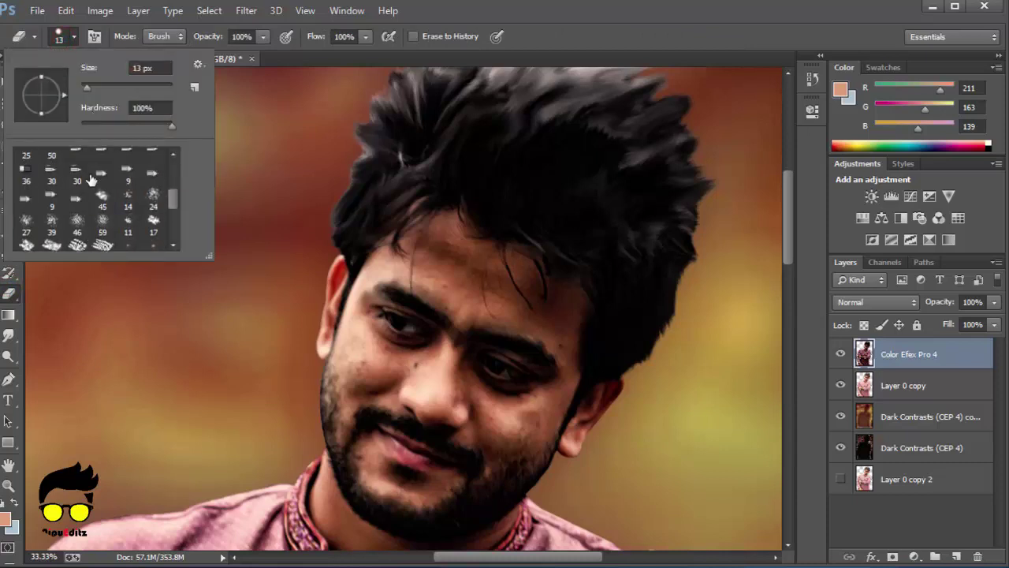
left_click(128, 161)
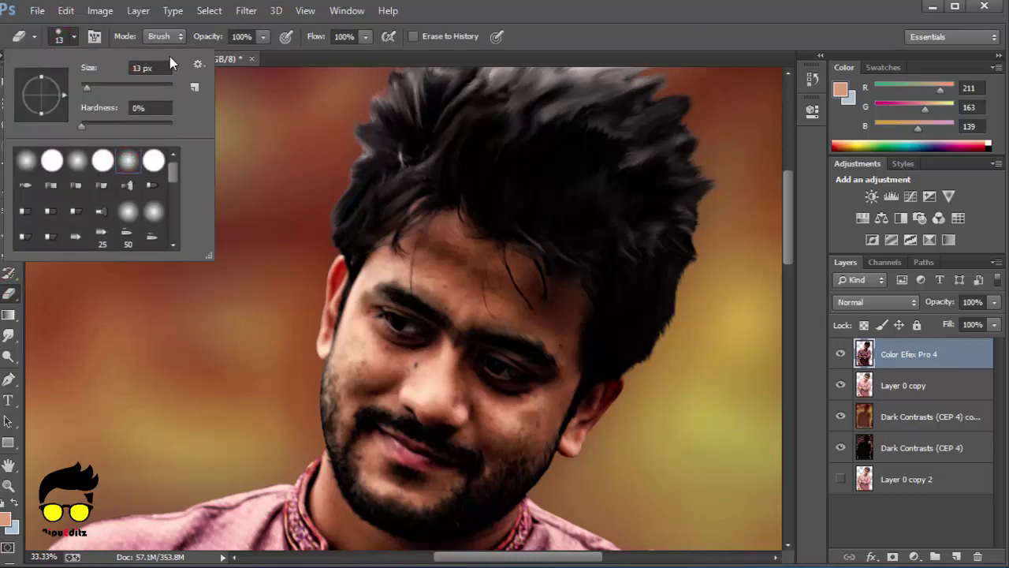
Set the eraser opacity to 50%
left_click(263, 38)
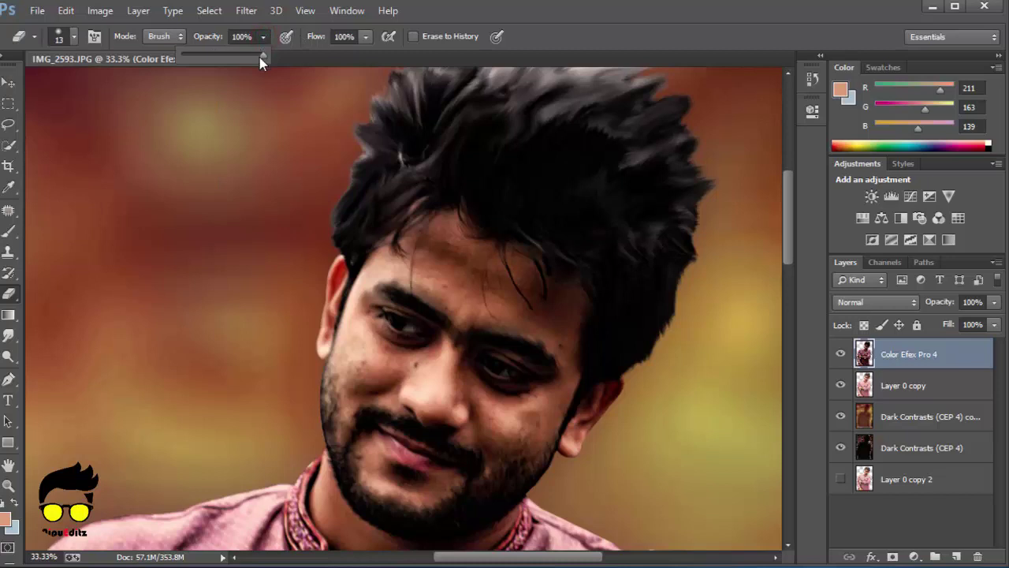
left_click_drag(260, 56, 231, 57)
left_click(246, 37)
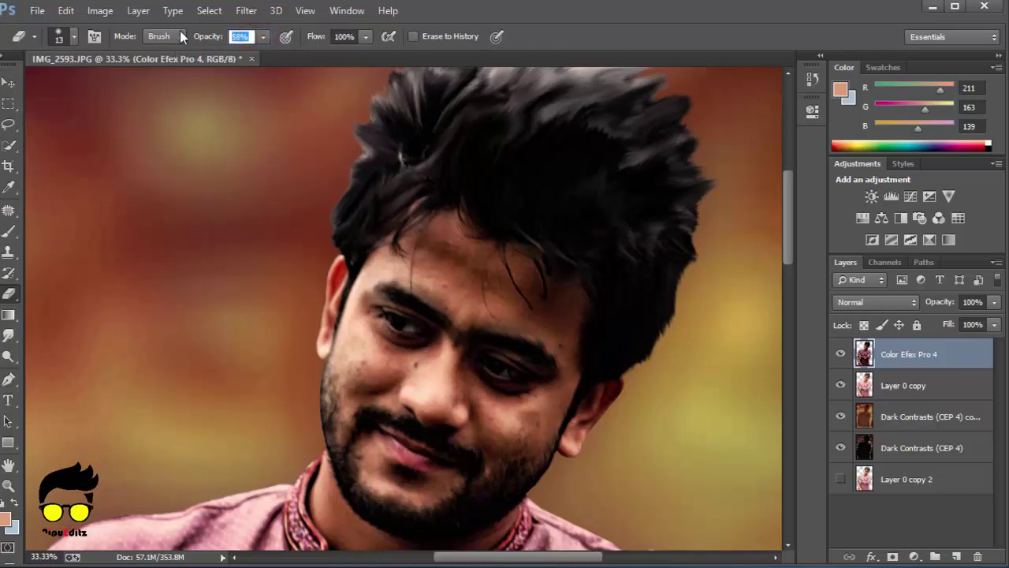
type("50")
key("Return")
Set the eraser brush size to 55 px
left_click(75, 36)
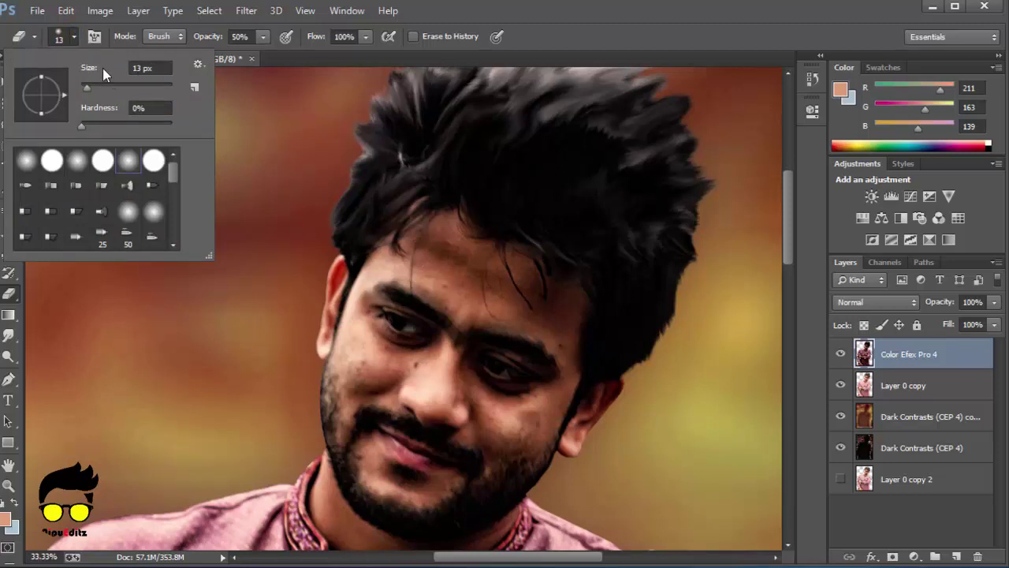
left_click_drag(85, 68, 125, 71)
left_click(442, 269)
scroll(457, 279, "up", 1)
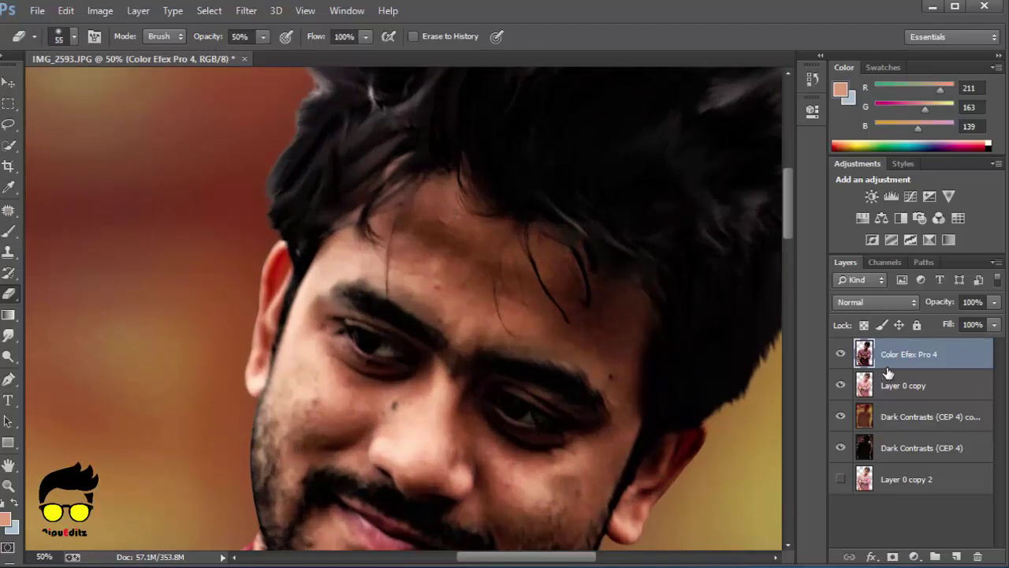
Duplicate the Color Efex Pro 4 layer and hide the original
right_click(910, 358)
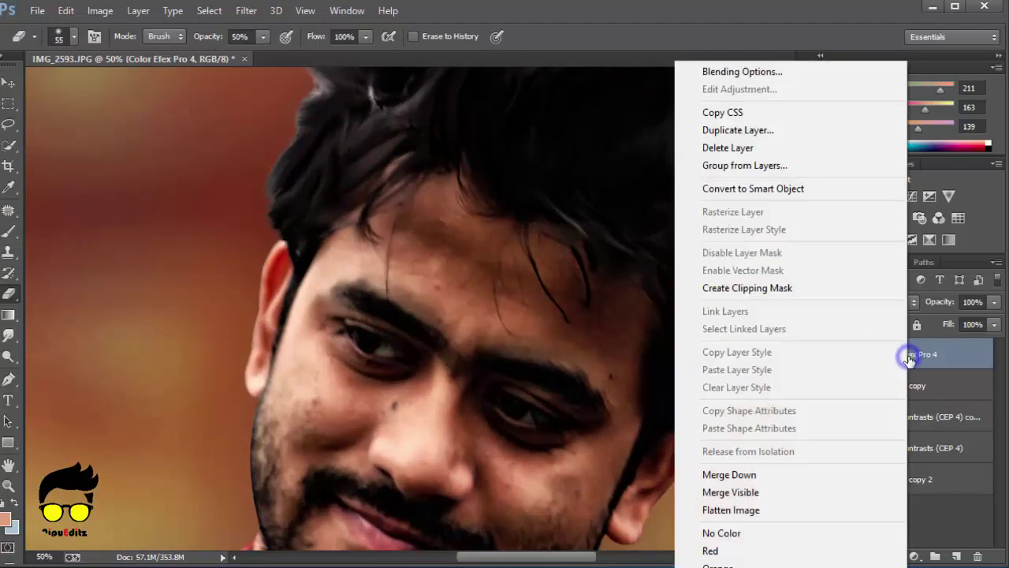
left_click(737, 130)
left_click(637, 178)
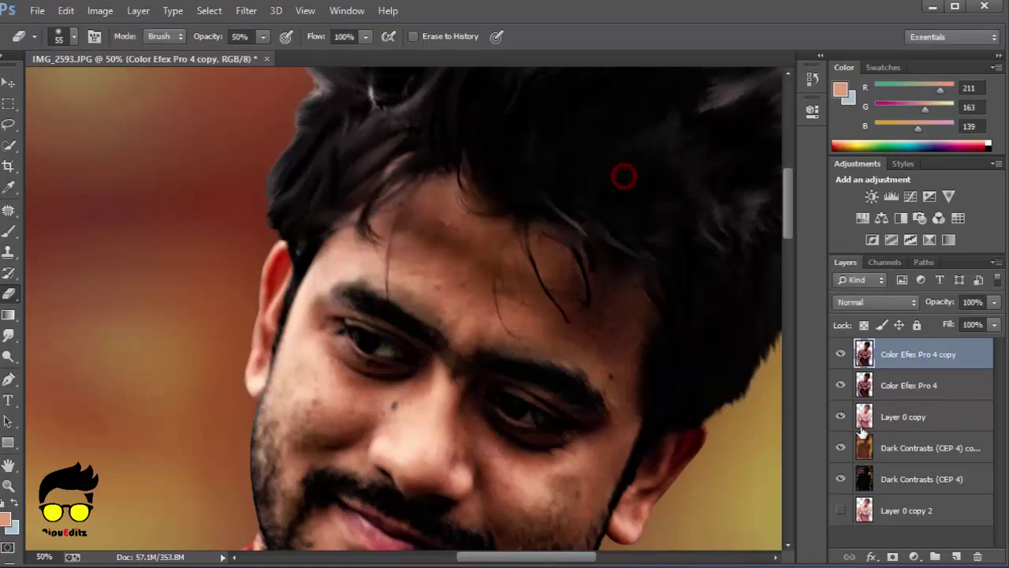
left_click(841, 385)
Erase the filter effect across the forehead and temple with a larger brush
left_click(442, 285)
left_click(442, 250)
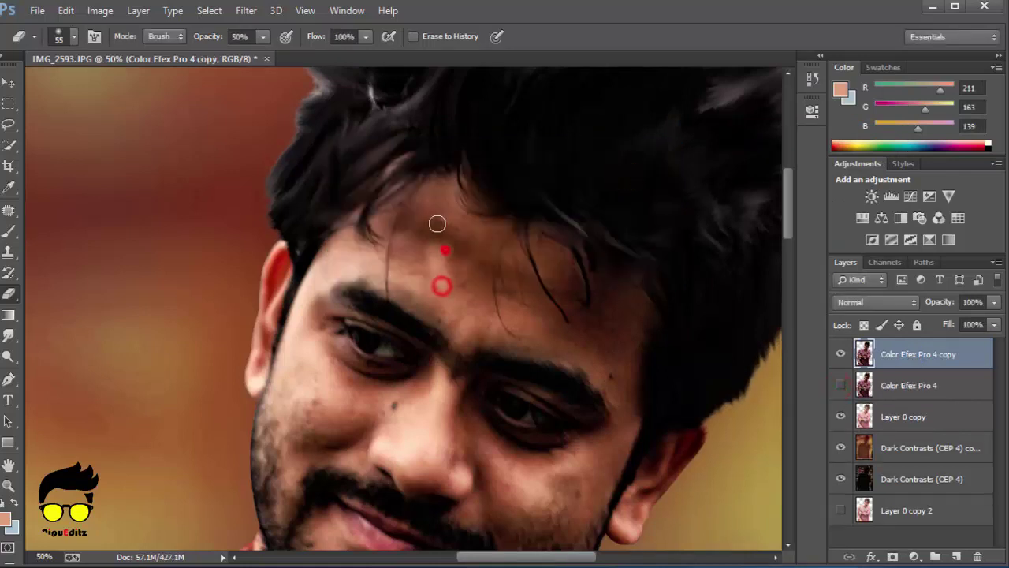
key("bracketright")
left_click(432, 205)
left_click(451, 225)
left_click(494, 239)
left_click(433, 254)
left_click(300, 345)
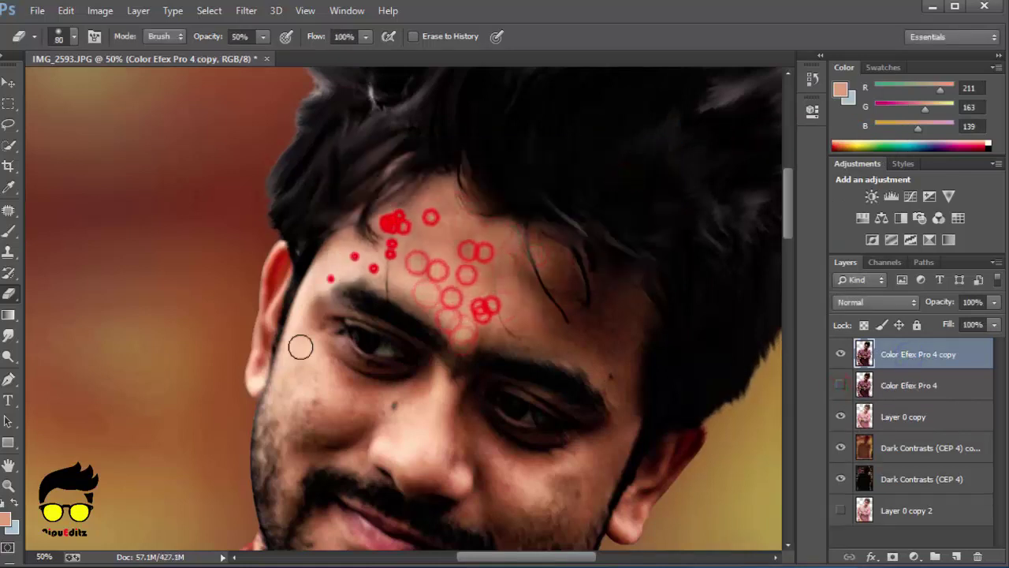
scroll(299, 345, "down", 2)
Erase the effect on the temple and cheek and lighten the dark areas under the eyes
left_click(489, 239)
left_click(454, 406)
left_click_drag(416, 304, 461, 410)
left_click(462, 337)
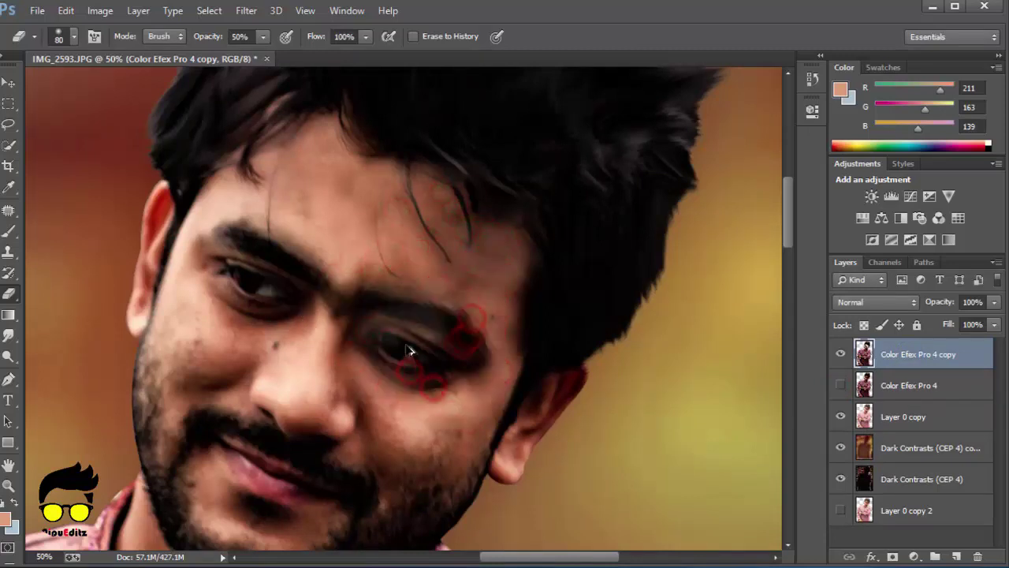
left_click(429, 372)
left_click(192, 297)
left_click_drag(223, 308, 267, 300)
left_click_drag(322, 334, 428, 397)
Erase more of the filter effect on the forehead
left_click(337, 165)
left_click(405, 207)
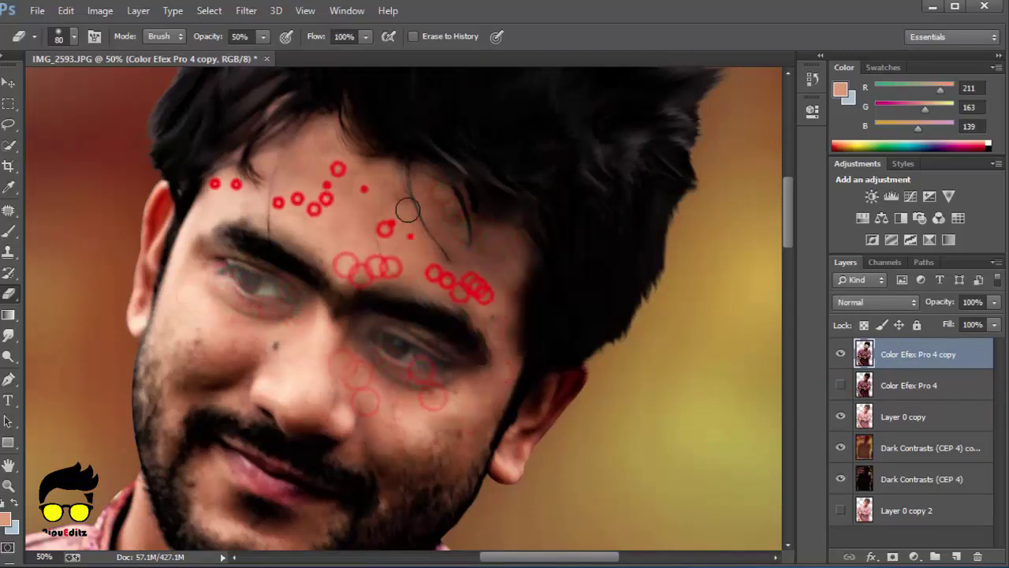
scroll(406, 207, "down", 3)
left_click_drag(485, 288, 373, 300)
left_click_drag(264, 198, 214, 225)
scroll(226, 203, "up", 1)
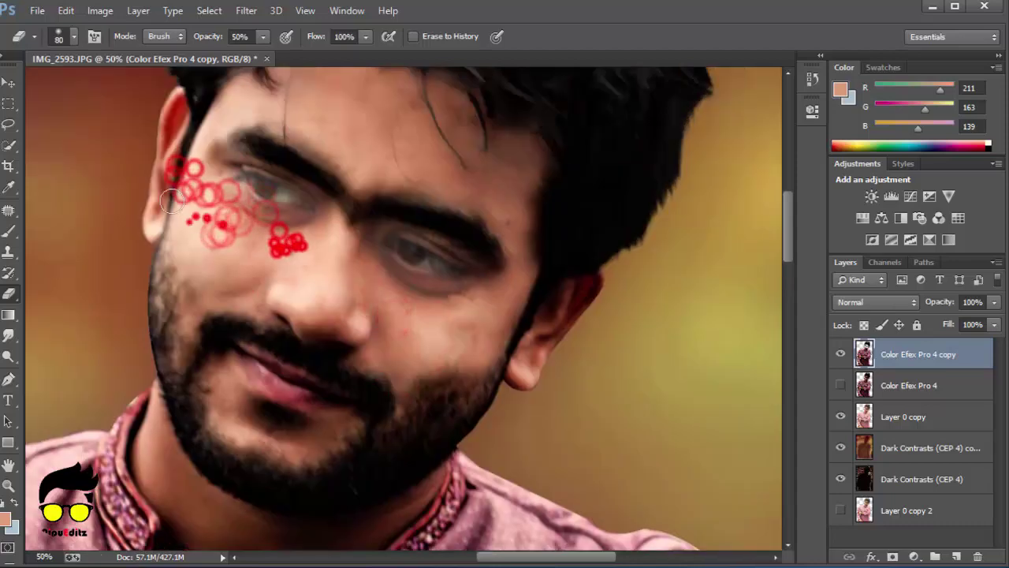
scroll(229, 205, "down", 2)
Erase the effect on the left cheek with a smaller eraser brush
key("bracketleft")
key("bracketleft")
left_click_drag(426, 363, 332, 409)
left_click(243, 401)
left_click_drag(244, 400, 182, 441)
scroll(349, 297, "down", 2)
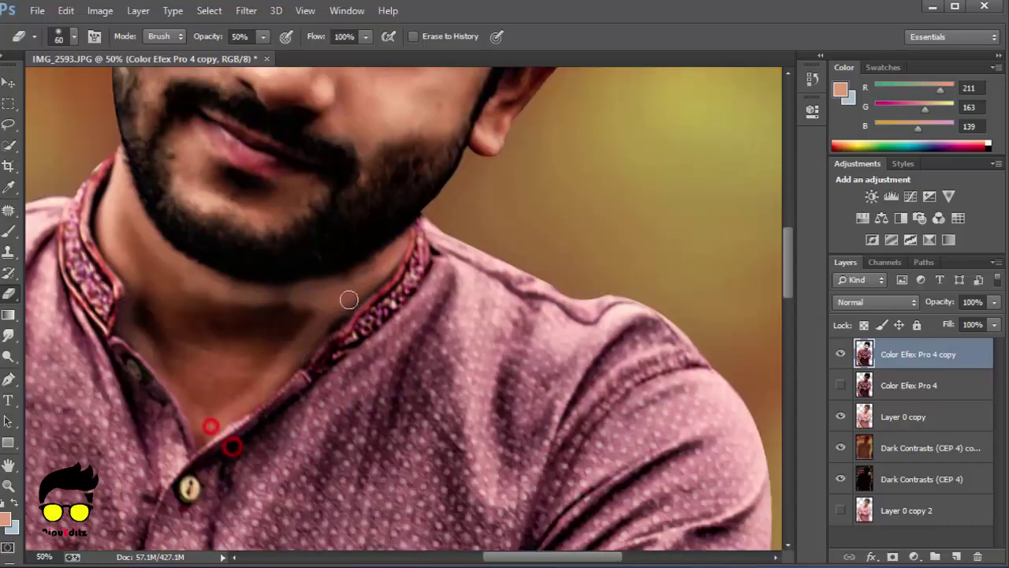
left_click_drag(339, 316, 221, 425)
mouse_move(272, 316)
left_mouse_down()
mouse_move(146, 301)
mouse_move(158, 289)
mouse_move(322, 304)
mouse_move(203, 417)
left_mouse_up()
Erase the filter effect between the eyebrows
key("ctrl+minus")
key("ctrl+minus")
key("ctrl+minus")
key("ctrl+plus")
key("ctrl+plus")
key("ctrl+plus")
left_click_drag(364, 233, 374, 290)
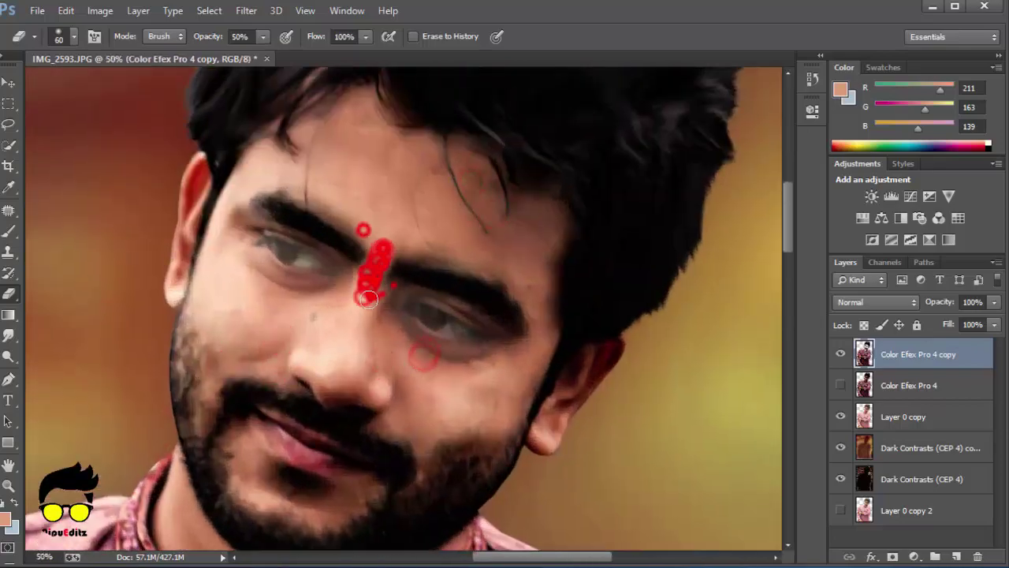
left_click(840, 354)
left_click(841, 386)
Toggle the Color Efex Pro 4 layer's visibility to compare, then show it again
key("ctrl+plus")
key("ctrl+plus")
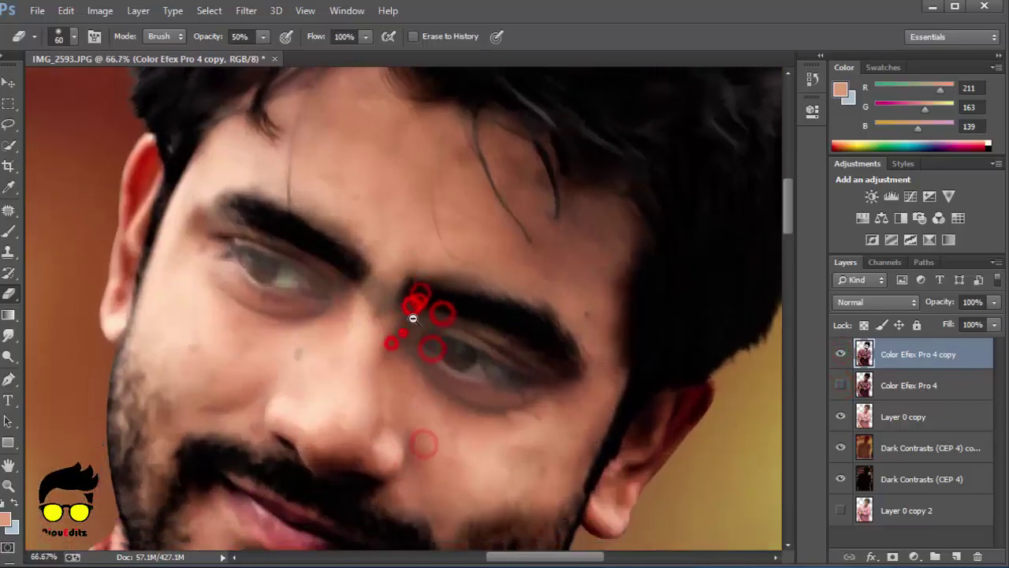
key("ctrl+minus")
key("ctrl+minus")
key("ctrl+minus")
left_click(840, 386)
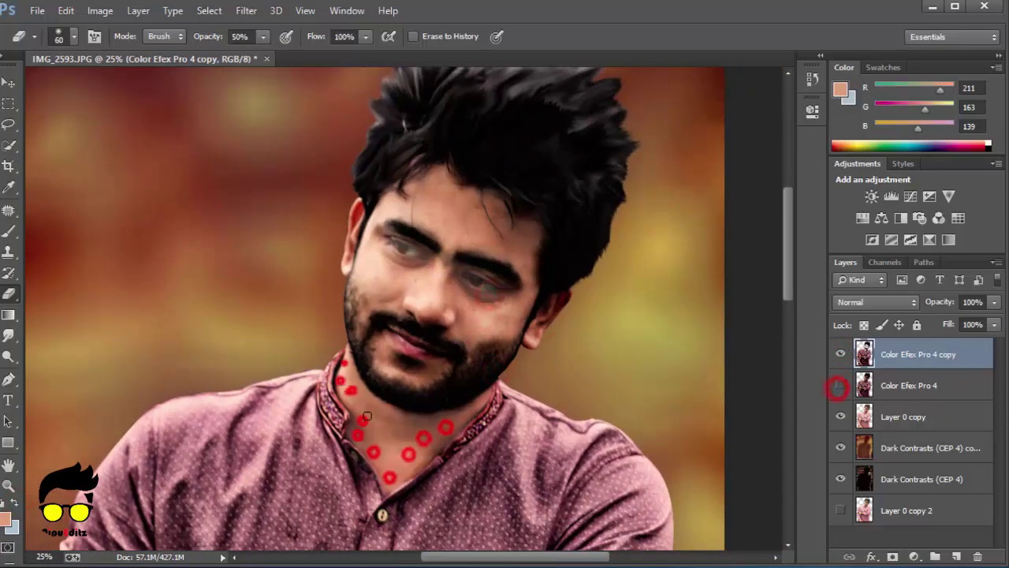
key("ctrl+minus")
key("ctrl+minus")
key("ctrl+minus")
key("ctrl+plus")
key("ctrl+plus")
key("ctrl+plus")
key("ctrl+plus")
key("ctrl+plus")
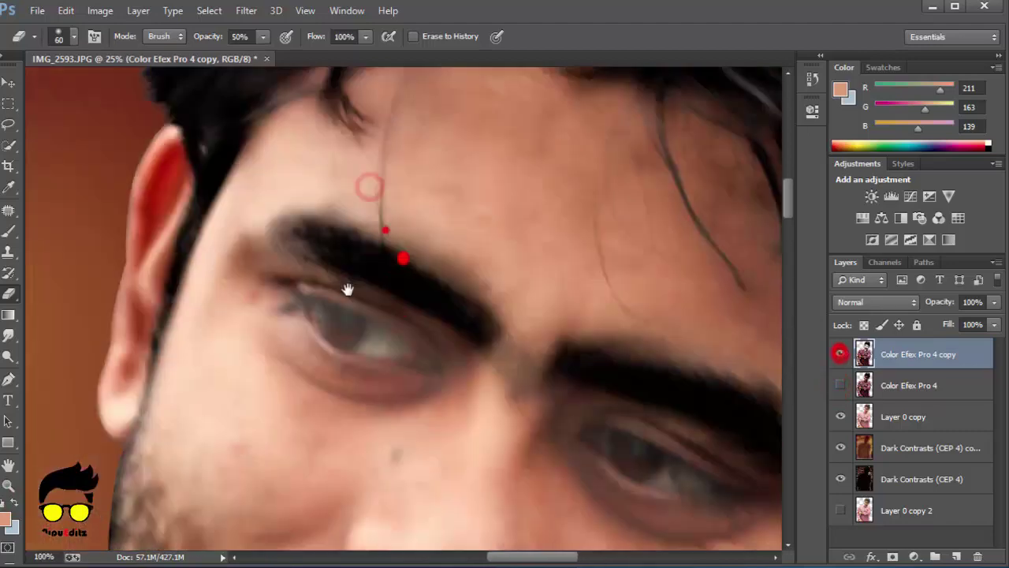
key("p")
key("ctrl+minus")
key("ctrl+minus")
key("ctrl+minus")
left_click(841, 386)
Erase broad areas of the face with the eraser at 100% strength
key("e")
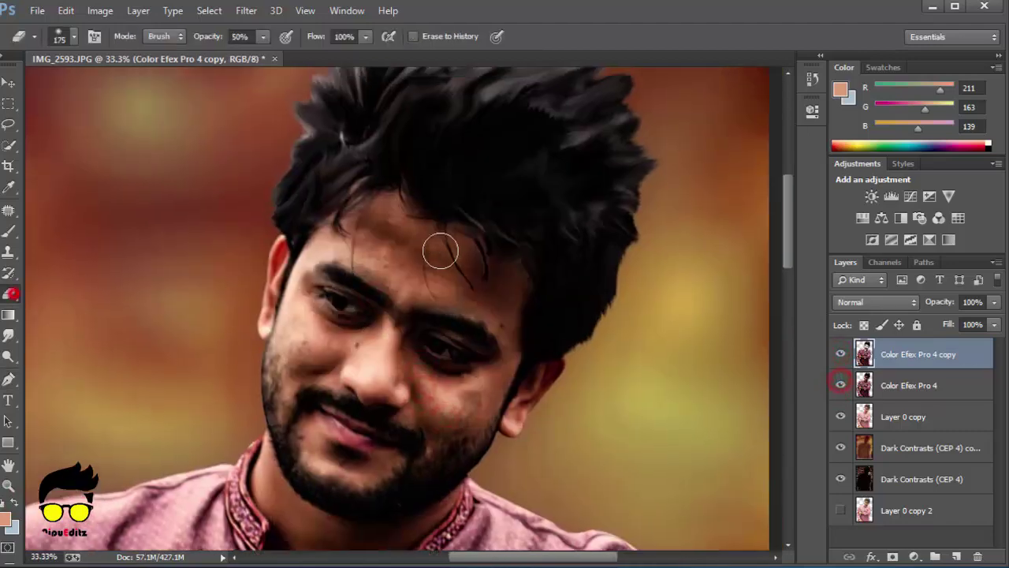
key("alt+bracketleft")
key("0")
left_click_drag(412, 252, 277, 473)
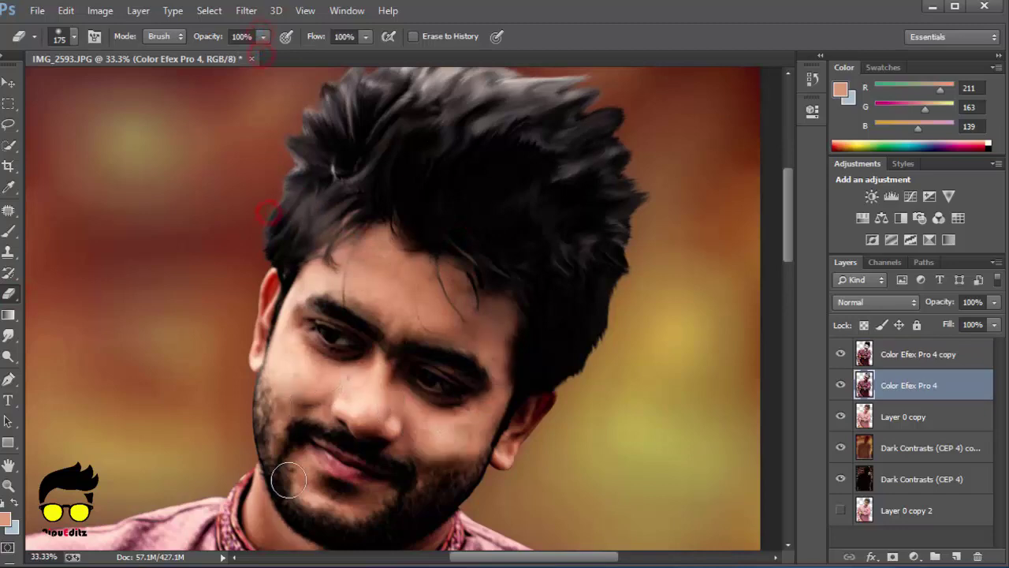
scroll(355, 371, "down", 3)
left_click_drag(434, 276, 297, 172)
scroll(296, 172, "up", 3)
left_click_drag(212, 157, 491, 313)
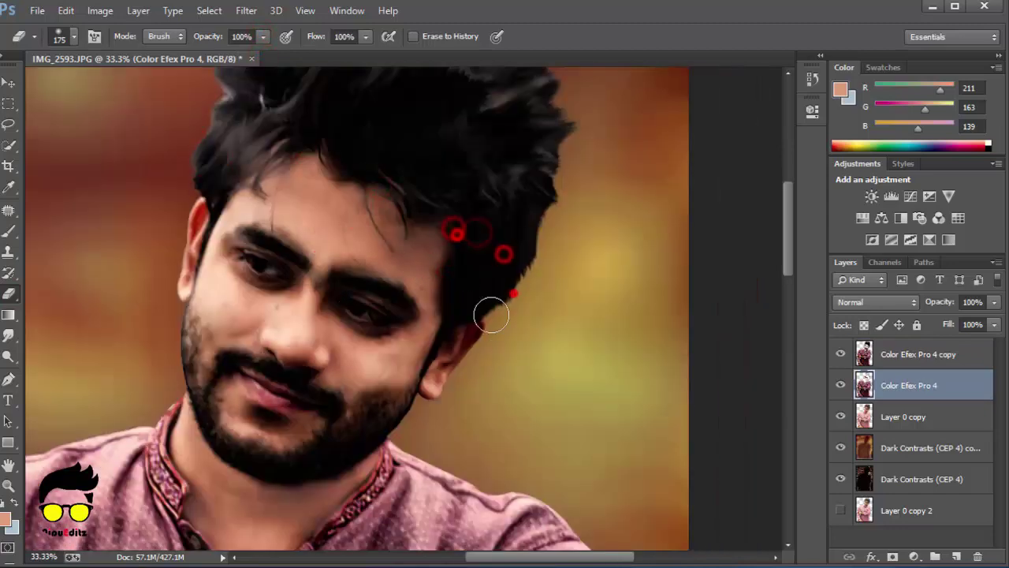
scroll(405, 398, "down", 5)
scroll(404, 398, "down", 2)
scroll(405, 391, "down", 2)
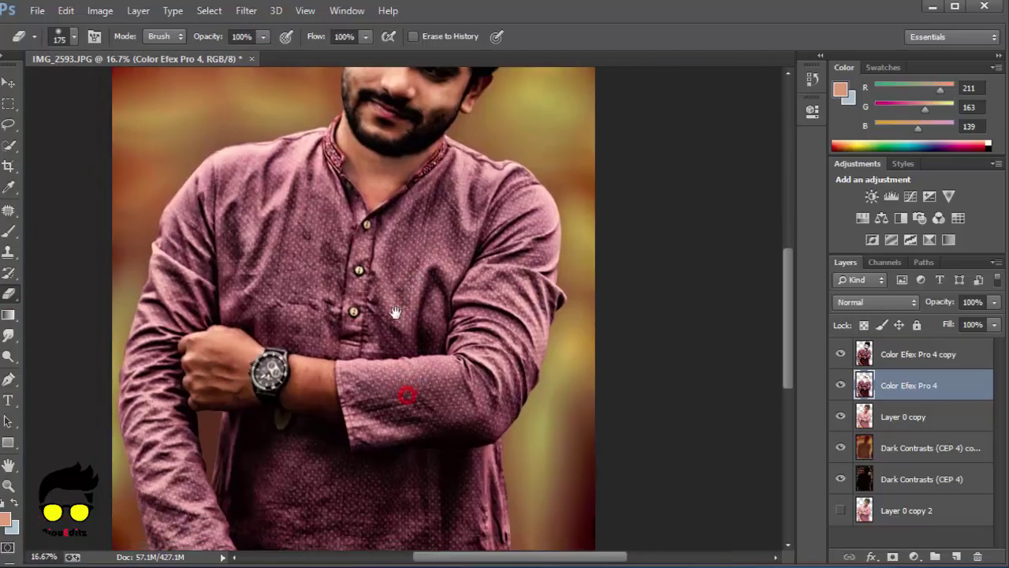
scroll(378, 347, "down", 1)
Erase the entire Color Efex Pro 4 layer with a 2200 px eraser
key("bracketright")
key("bracketright")
key("bracketright")
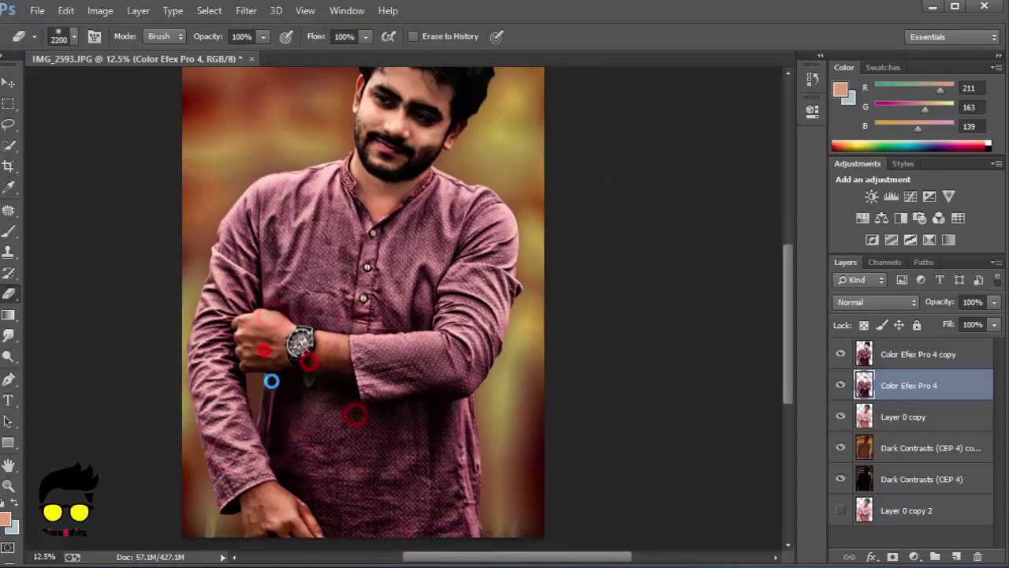
left_click_drag(83, 276, 363, 315)
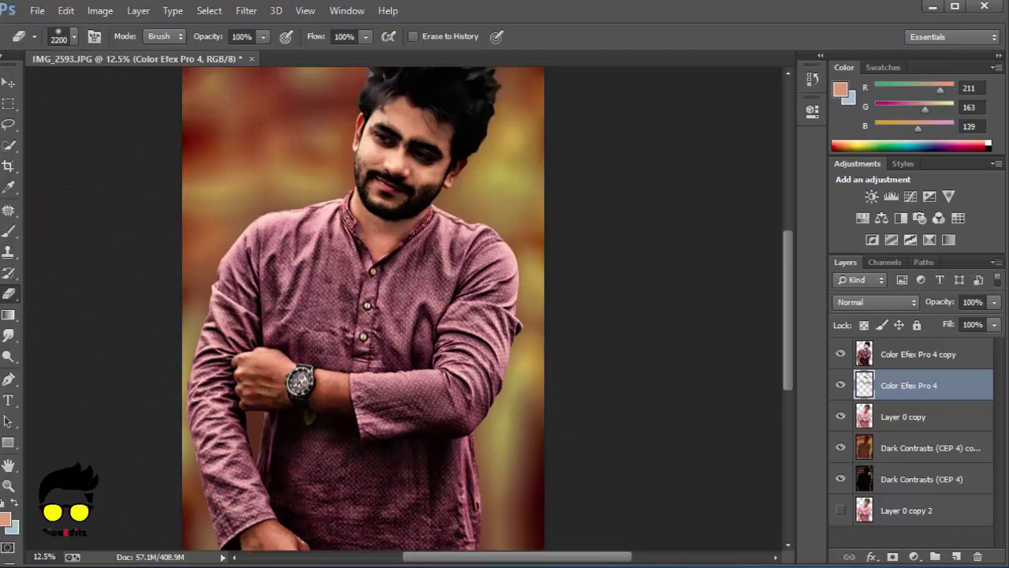
key("ctrl+plus")
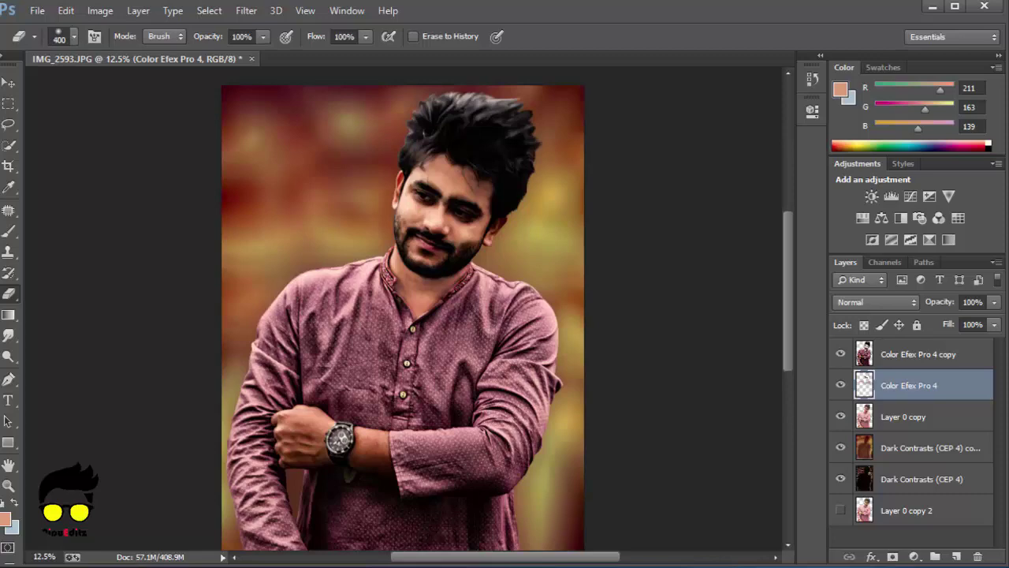
scroll(441, 178, "up", 2)
scroll(441, 178, "up", 2)
scroll(441, 177, "up", 2)
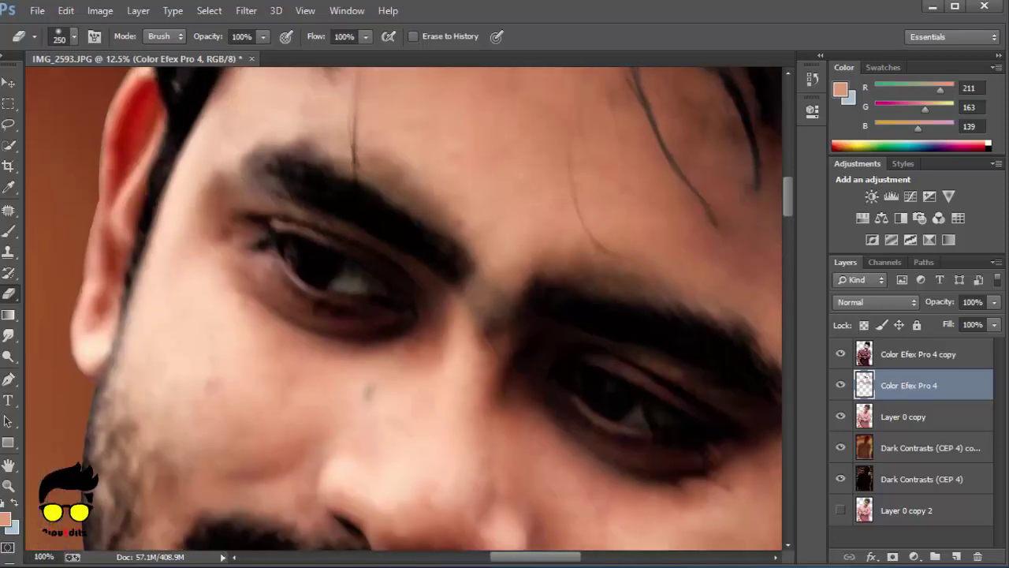
scroll(532, 315, "down", 1)
Shrink the eraser and lower its opacity to 46%
key("bracketleft")
left_click(263, 37)
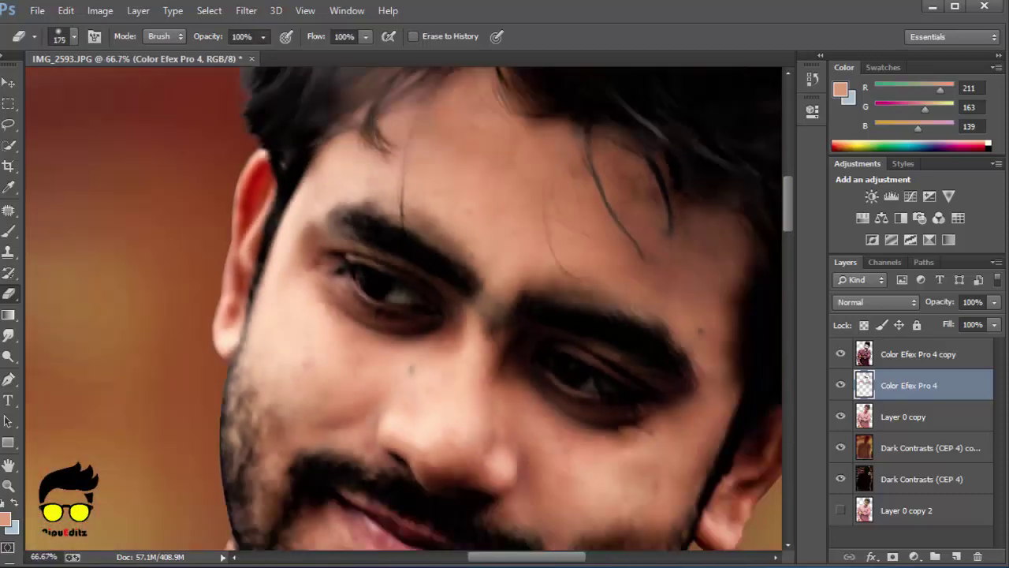
left_click_drag(264, 54, 219, 55)
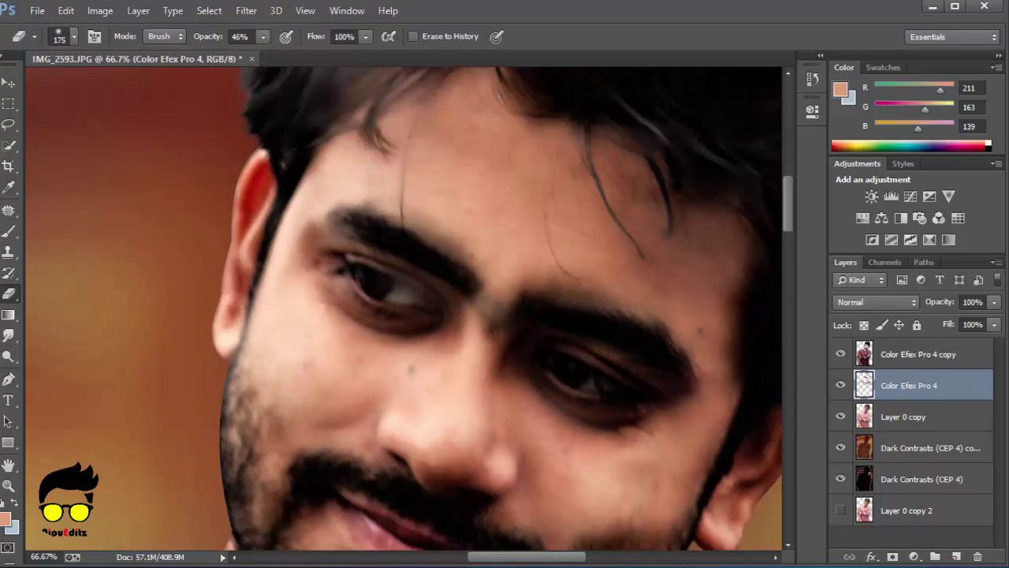
Lighten the shadows under and around the first eye, including its lash line and inner corner
left_click_drag(662, 418, 576, 379)
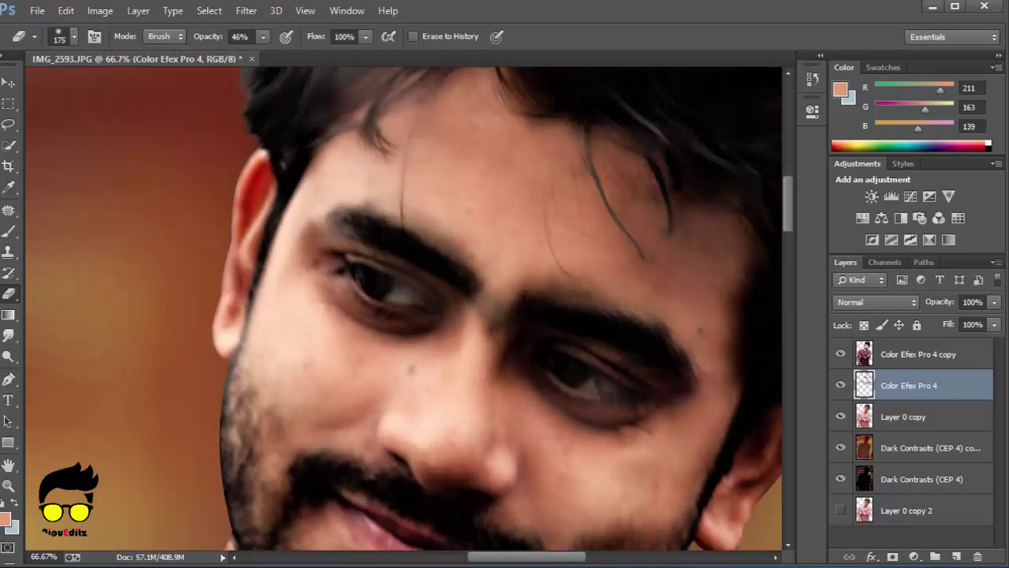
key("ctrl+plus")
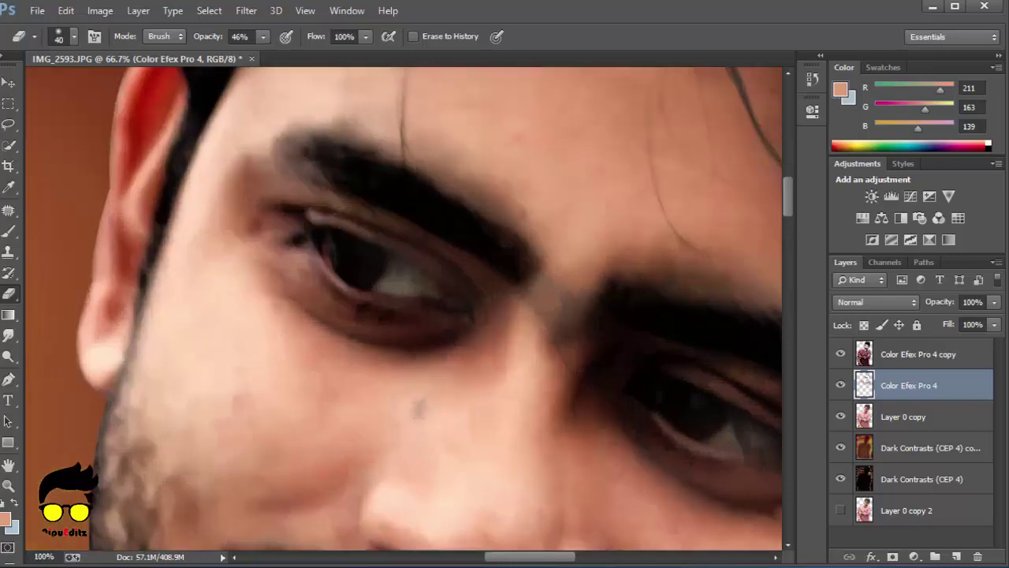
key("ctrl+plus")
left_click_drag(403, 298, 457, 325)
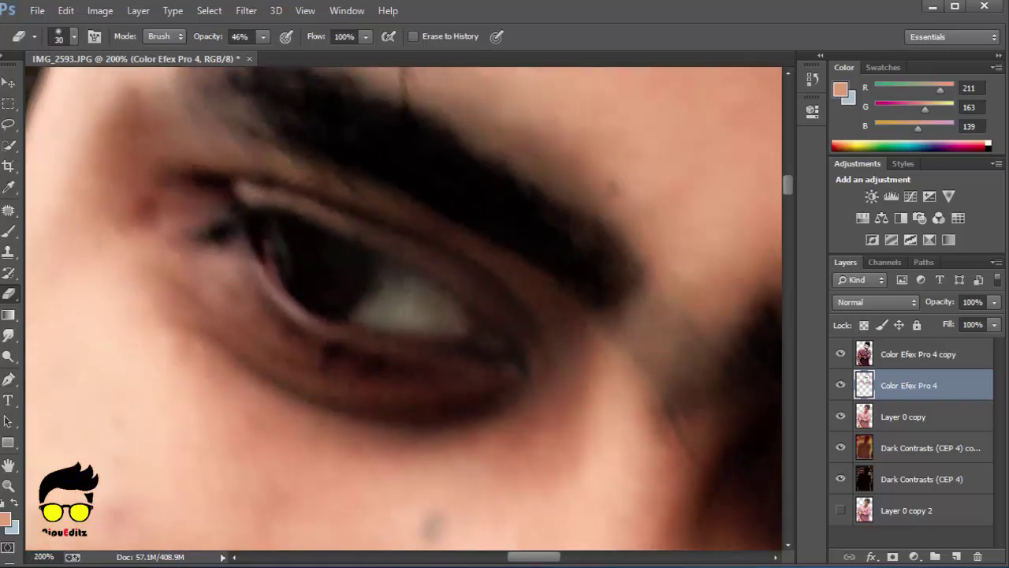
left_click_drag(392, 317, 391, 292)
left_click_drag(453, 325, 482, 351)
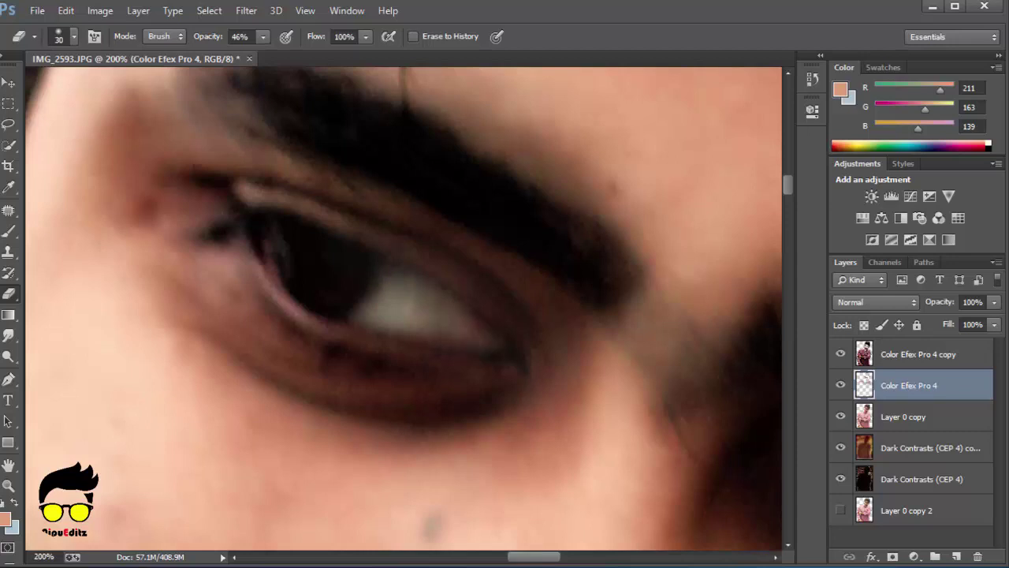
mouse_move(520, 402)
left_mouse_down()
mouse_move(504, 418)
mouse_move(378, 426)
mouse_move(213, 366)
left_mouse_up()
left_click_drag(331, 398, 559, 425)
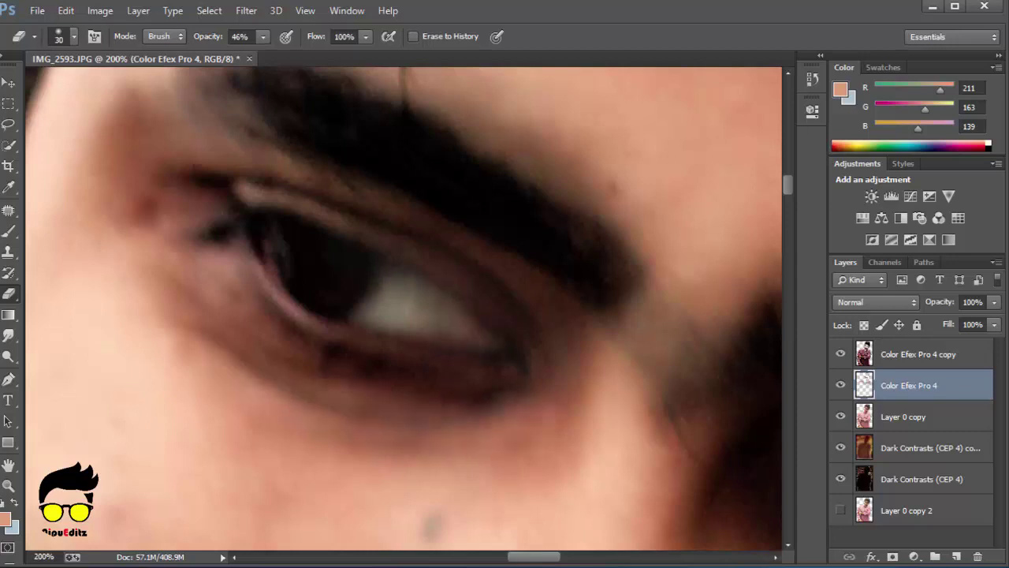
left_click_drag(201, 193, 275, 312)
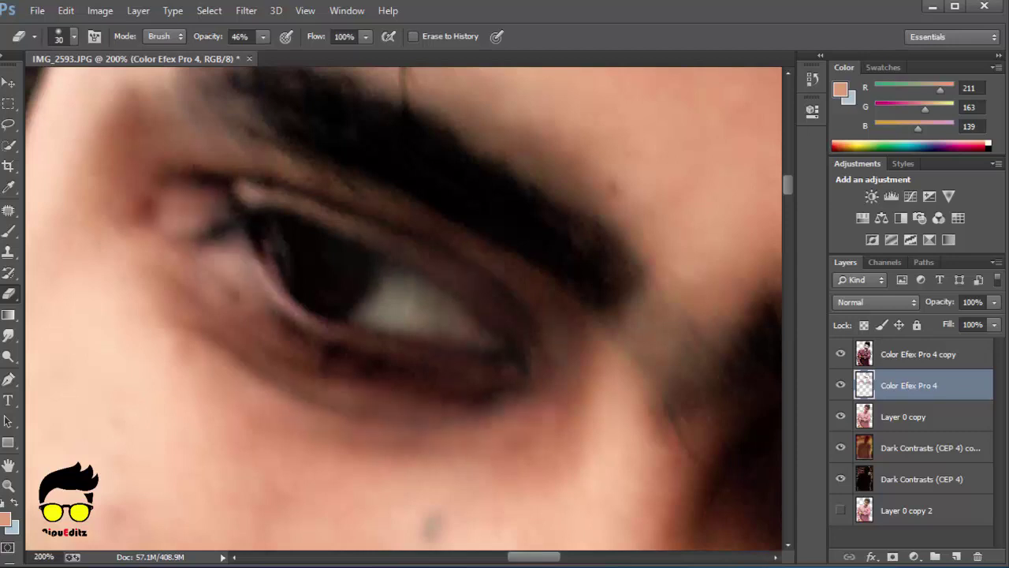
mouse_move(347, 355)
left_mouse_down()
mouse_move(441, 387)
mouse_move(528, 384)
mouse_move(320, 354)
mouse_move(237, 307)
left_mouse_up()
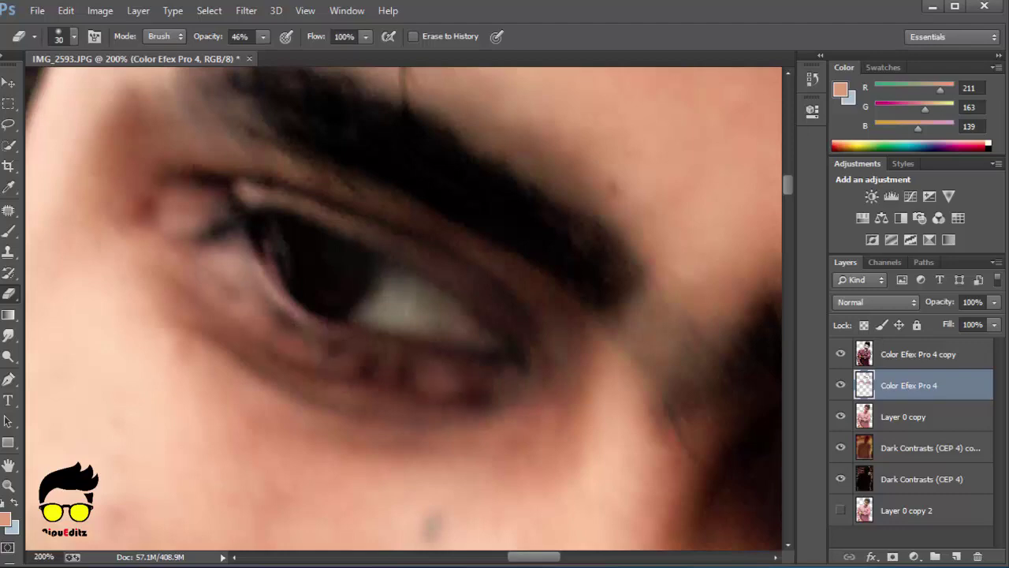
left_click_drag(276, 344, 387, 382)
mouse_move(512, 386)
left_mouse_down()
mouse_move(276, 331)
mouse_move(488, 390)
left_mouse_up()
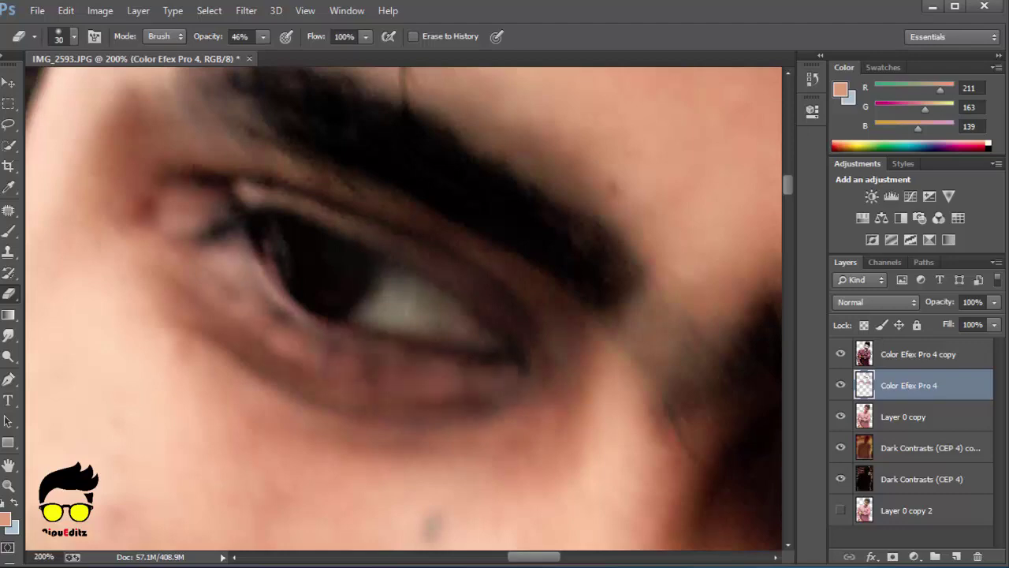
Lighten the other eye's inner corner and eyelid, the eyebrow and beside the nose bridge
key("ctrl+0")
key("ctrl+plus")
key("ctrl+plus")
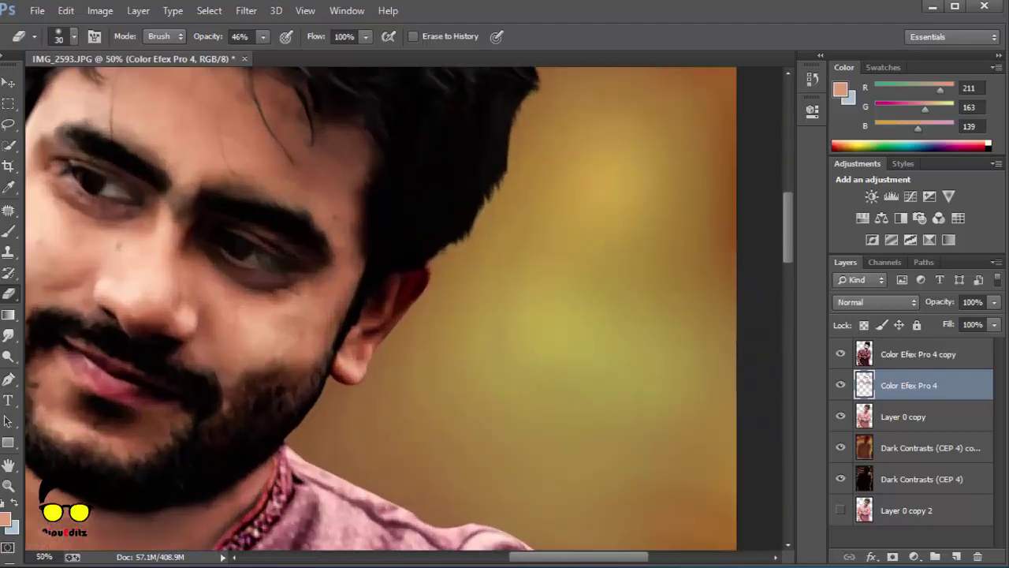
key("ctrl+plus")
left_click_drag(315, 276, 473, 355)
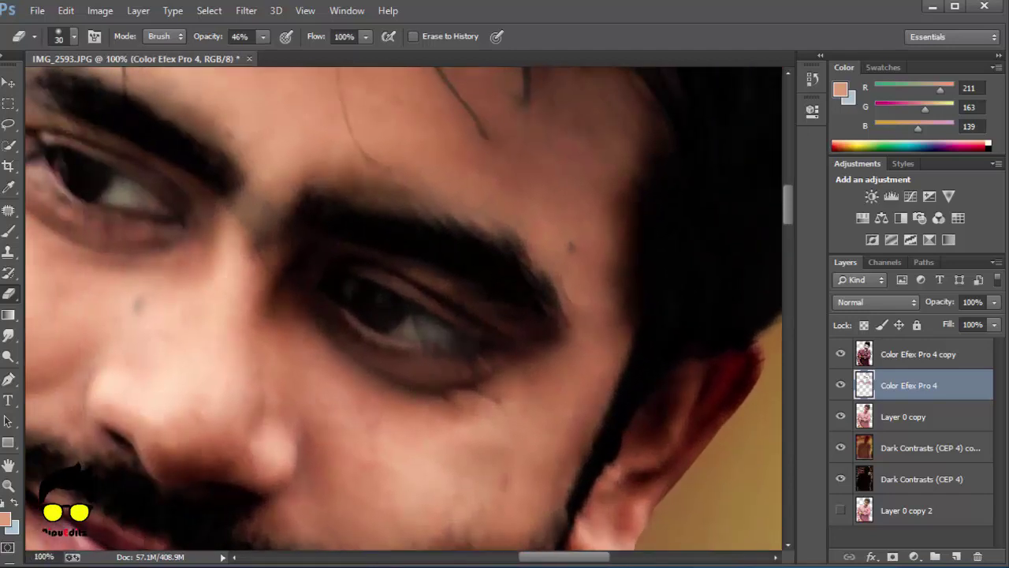
left_click_drag(326, 269, 324, 306)
mouse_move(292, 245)
left_mouse_down()
mouse_move(363, 347)
mouse_move(496, 379)
mouse_move(473, 358)
left_mouse_up()
left_click_drag(316, 265, 371, 272)
left_click_drag(341, 186, 406, 183)
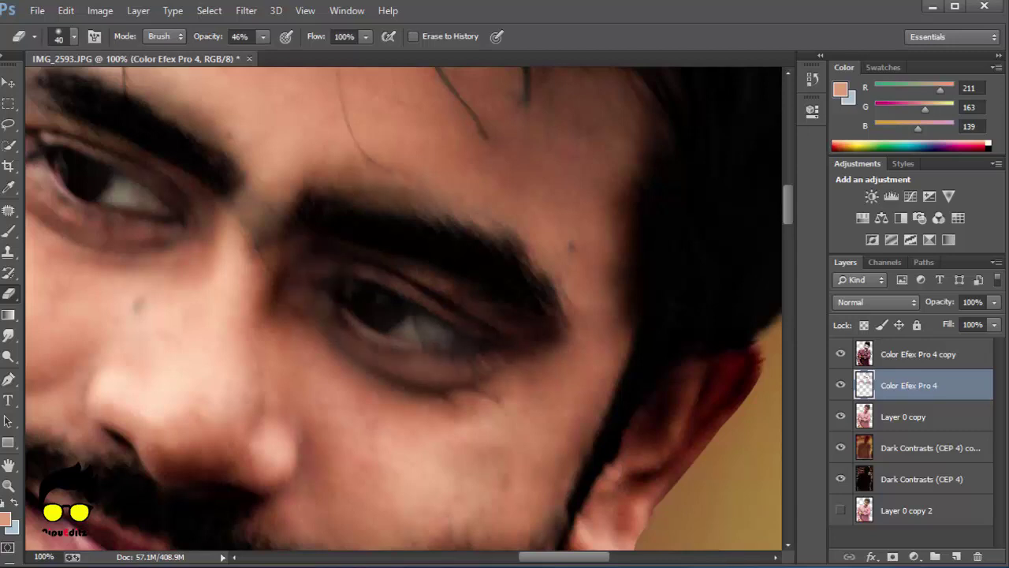
left_click_drag(261, 237, 246, 286)
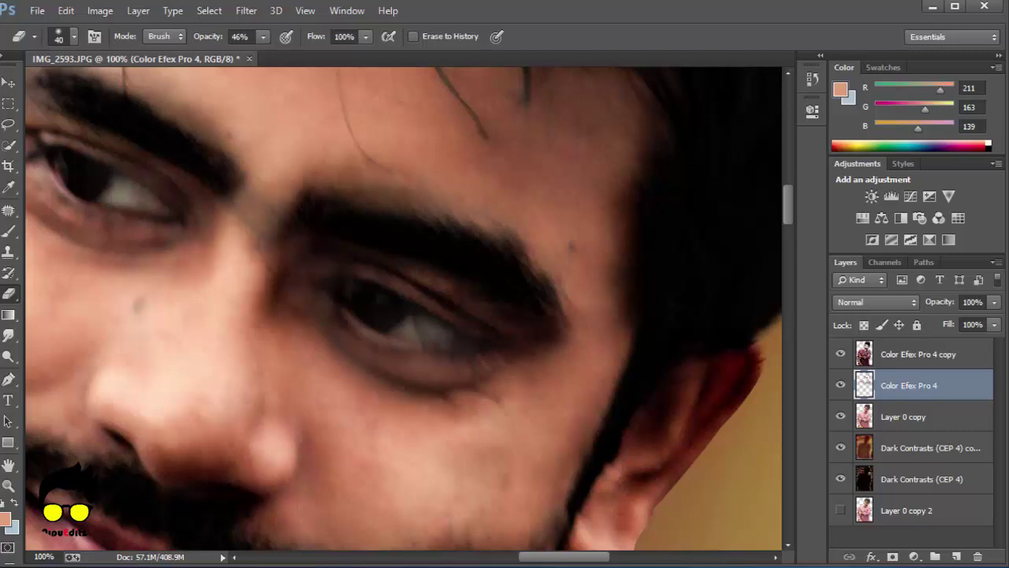
key("alt+bracketright")
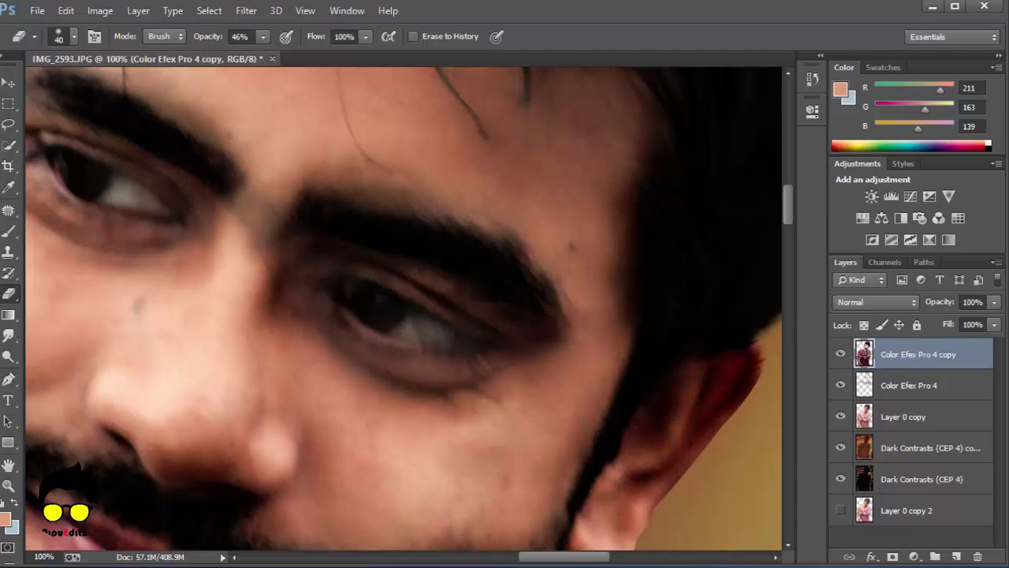
Undo a stray eraser stroke on Layer 0 copy and reselect Color Efex Pro 4 copy
left_click(262, 36)
key("Escape")
key("alt+bracketleft")
key("alt+bracketleft")
left_click_drag(287, 327, 351, 400)
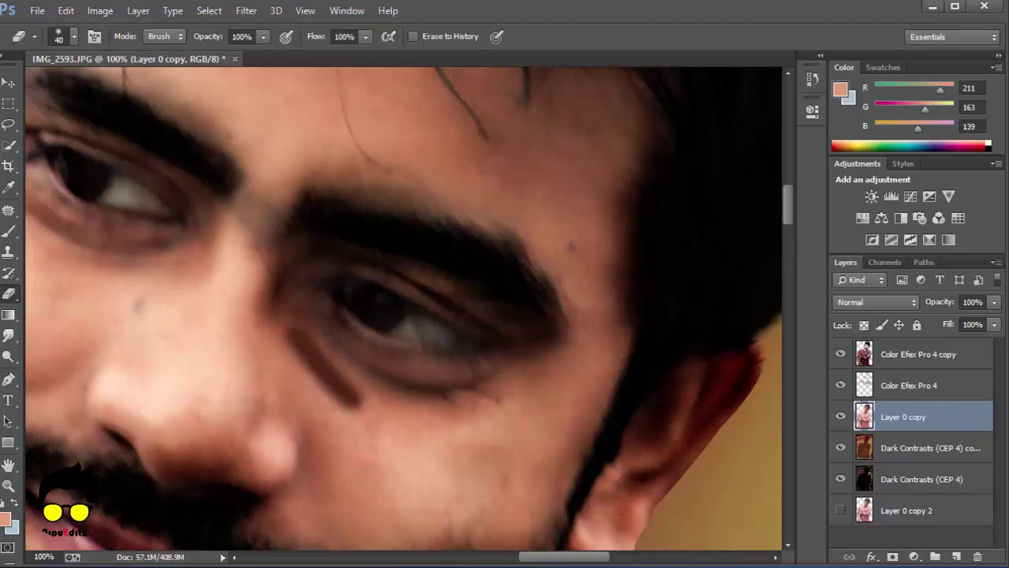
key("ctrl+z")
key("alt+bracketright")
key("alt+bracketright")
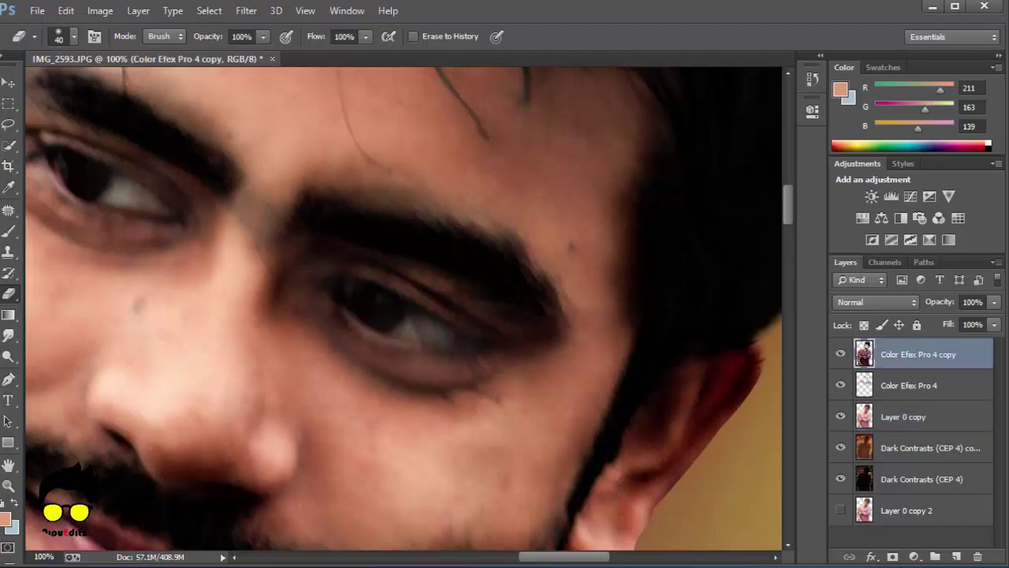
Scroll down the portrait toward the watch and wrist
scroll(366, 352, "down", 1)
scroll(365, 352, "down", 3)
scroll(366, 352, "down", 1)
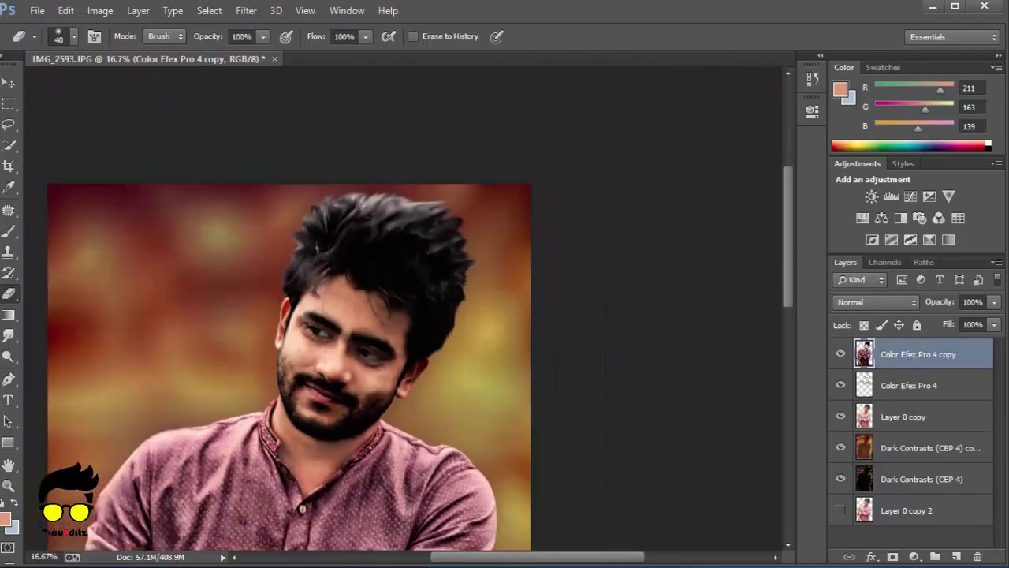
key("v")
scroll(410, 315, "down", 1)
scroll(410, 315, "down", 2)
scroll(410, 315, "down", 2)
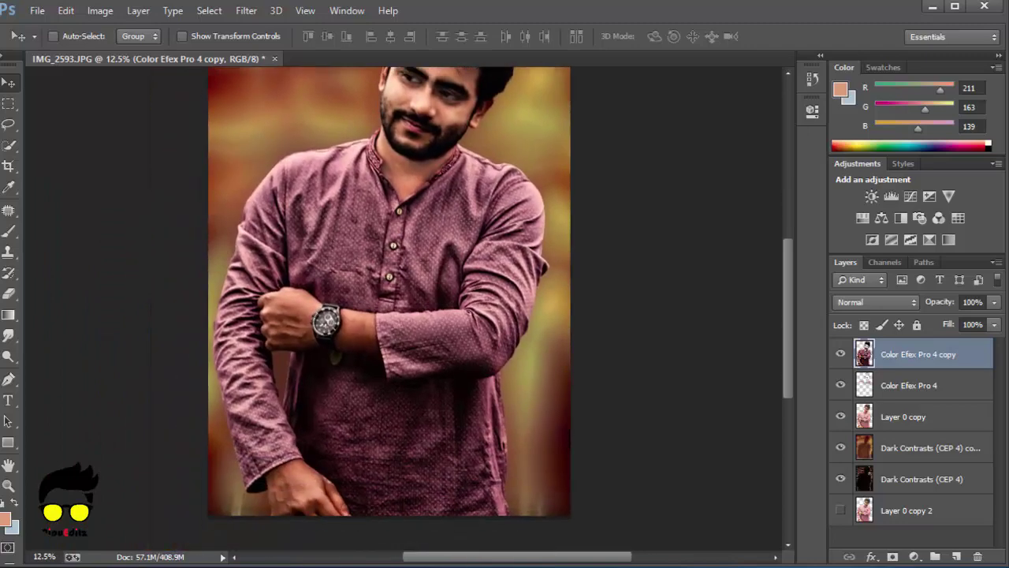
scroll(410, 315, "up", 2)
scroll(236, 284, "up", 1)
scroll(236, 284, "up", 1)
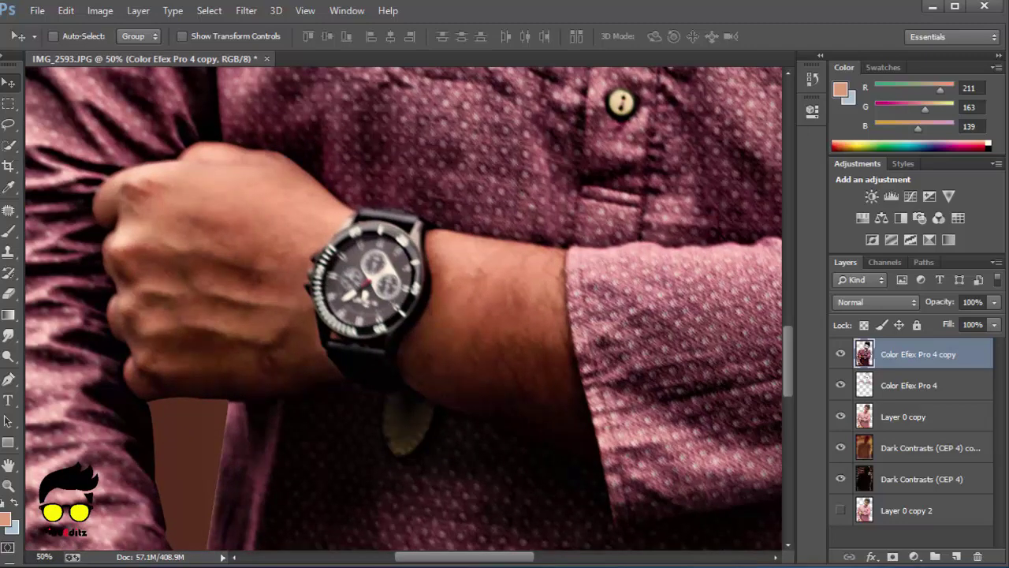
Set the Eraser to 50% opacity and erase the filter from the forearm near the cuff
key("e")
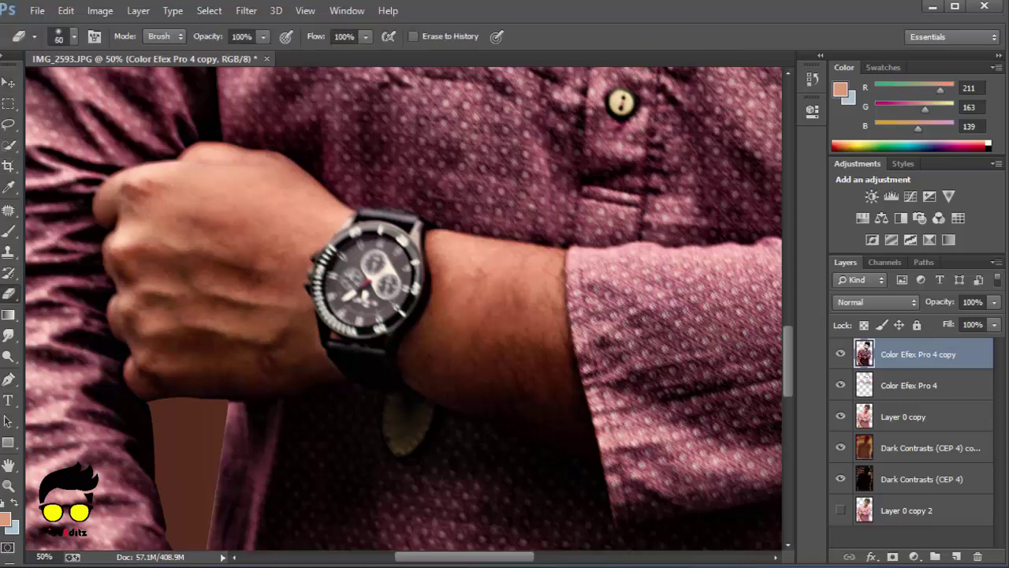
left_click(242, 36)
type("50")
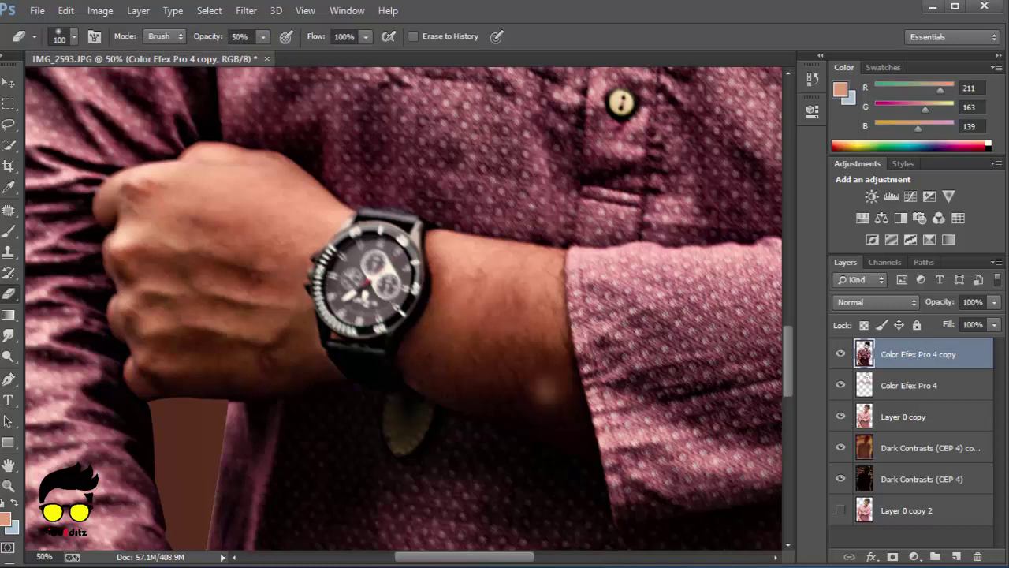
mouse_move(544, 258)
left_mouse_down()
mouse_move(465, 242)
mouse_move(426, 358)
mouse_move(532, 416)
mouse_move(513, 387)
mouse_move(502, 315)
mouse_move(473, 303)
mouse_move(465, 375)
left_mouse_up()
left_click_drag(505, 284, 525, 298)
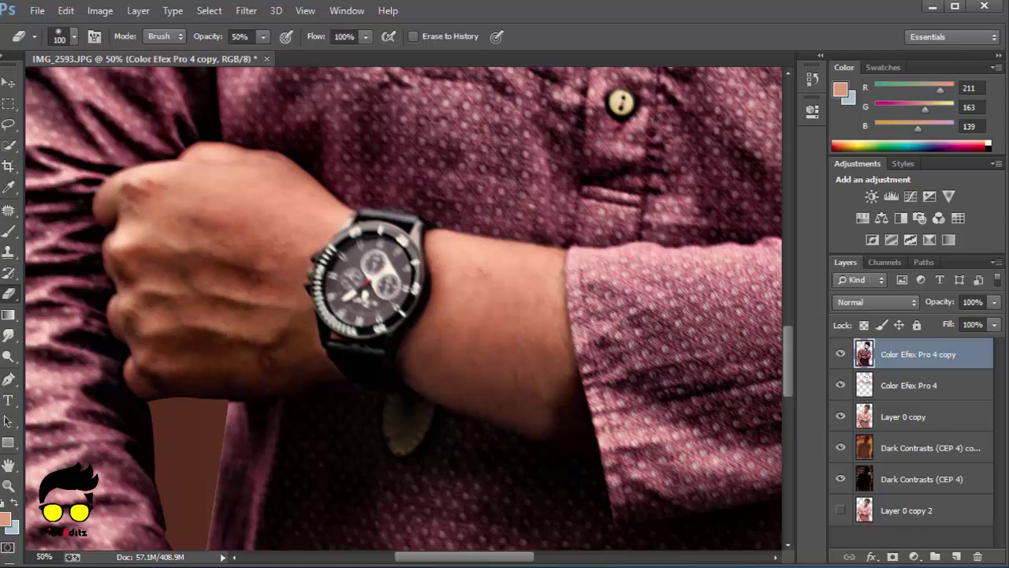
scroll(615, 441, "up", 1)
scroll(615, 441, "up", 1)
left_click_drag(441, 237, 473, 308)
mouse_move(453, 268)
left_mouse_down()
mouse_move(492, 347)
mouse_move(458, 379)
mouse_move(394, 300)
left_mouse_up()
Clean up the remaining filter on the forearm skin along the cuff edge
mouse_move(489, 347)
left_mouse_down()
mouse_move(516, 390)
mouse_move(532, 394)
left_mouse_up()
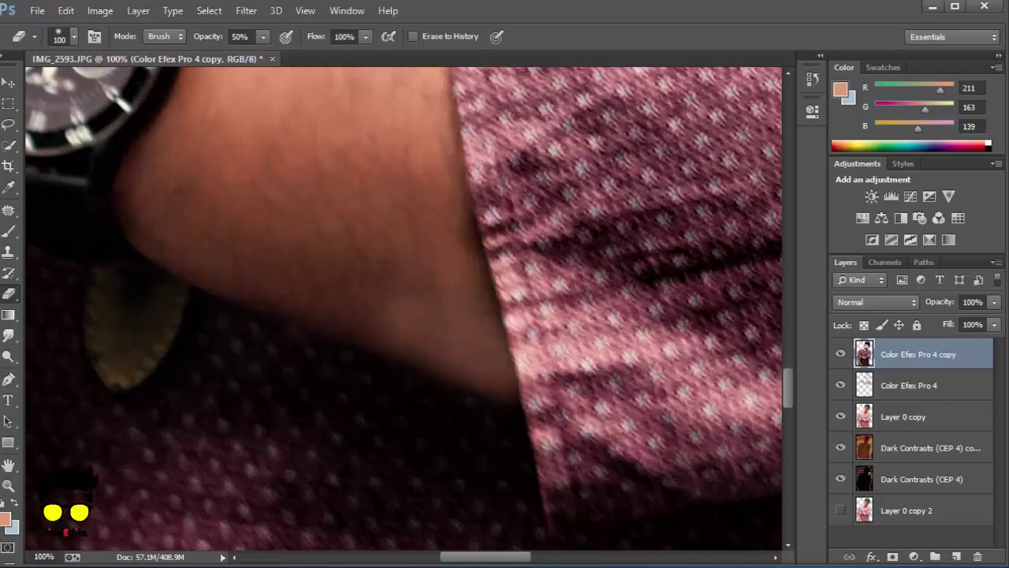
left_click_drag(359, 284, 355, 166)
scroll(441, 268, "up", 1)
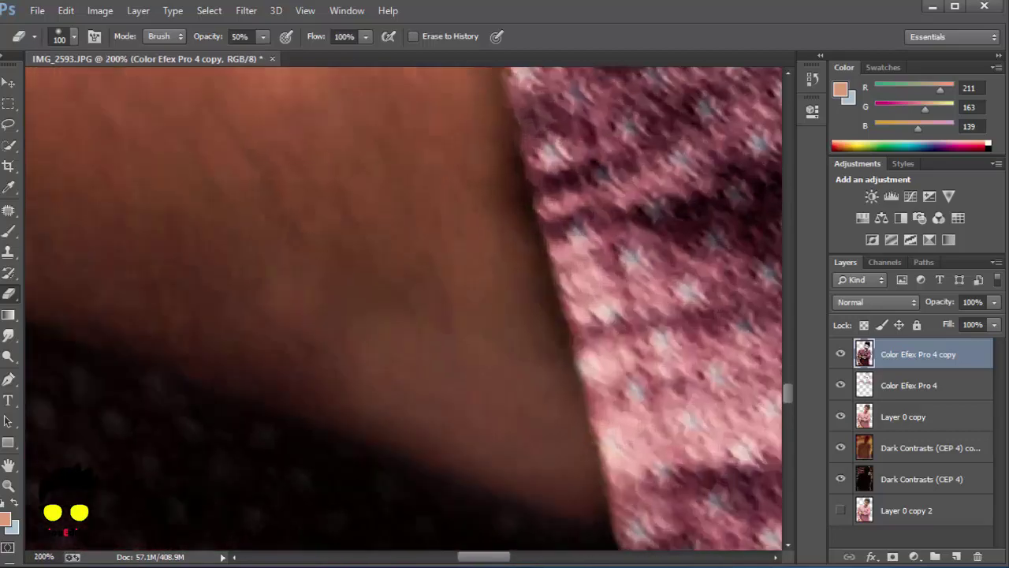
left_click_drag(457, 173, 512, 228)
scroll(402, 307, "down", 3)
scroll(402, 308, "down", 1)
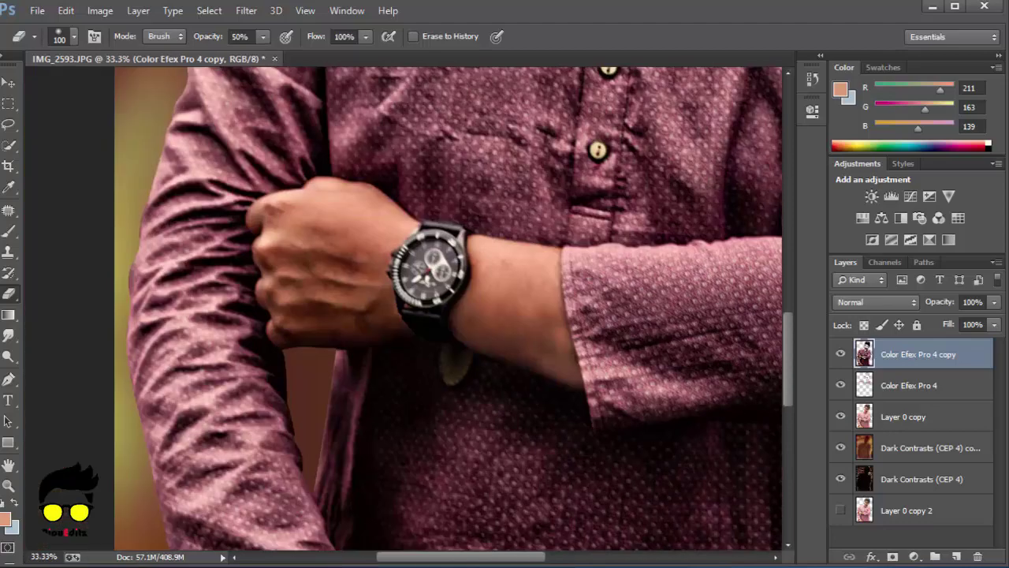
scroll(402, 308, "up", 1)
mouse_move(646, 307)
left_mouse_down()
mouse_move(591, 354)
mouse_move(638, 378)
left_mouse_up()
mouse_move(615, 347)
left_mouse_down()
mouse_move(505, 292)
mouse_move(473, 355)
mouse_move(615, 413)
left_mouse_up()
Erase the filter from the fist, from its top edge down to the bottom
left_click_drag(647, 355, 552, 311)
mouse_move(402, 228)
left_mouse_down()
mouse_move(597, 270)
mouse_move(678, 346)
left_mouse_up()
mouse_move(631, 275)
left_mouse_down()
mouse_move(543, 197)
mouse_move(462, 187)
mouse_move(602, 301)
mouse_move(576, 336)
left_mouse_up()
mouse_move(465, 268)
left_mouse_down()
mouse_move(358, 241)
mouse_move(521, 268)
mouse_move(430, 307)
left_mouse_up()
left_click_drag(552, 307, 363, 319)
mouse_move(362, 354)
left_mouse_down()
mouse_move(552, 347)
mouse_move(529, 386)
mouse_move(465, 410)
mouse_move(366, 410)
mouse_move(342, 331)
mouse_move(361, 272)
mouse_move(319, 235)
left_mouse_up()
mouse_move(383, 371)
left_mouse_down()
mouse_move(473, 402)
mouse_move(603, 489)
mouse_move(371, 481)
mouse_move(410, 505)
mouse_move(544, 501)
mouse_move(611, 470)
mouse_move(571, 497)
left_mouse_up()
left_click_drag(465, 453, 402, 449)
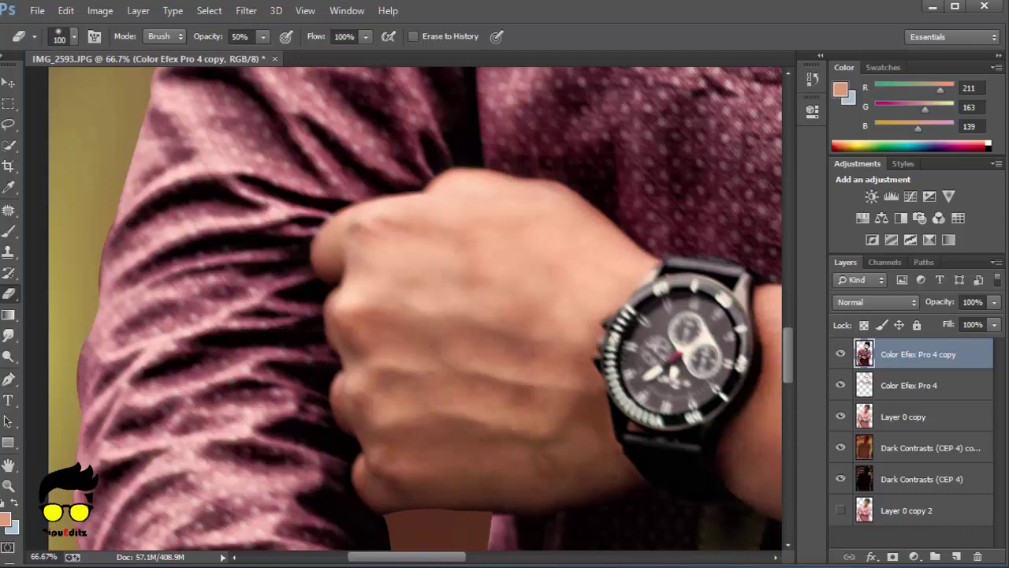
Zoom in on the watch and erase the filter from the skin around the bezel
key("ctrl+1")
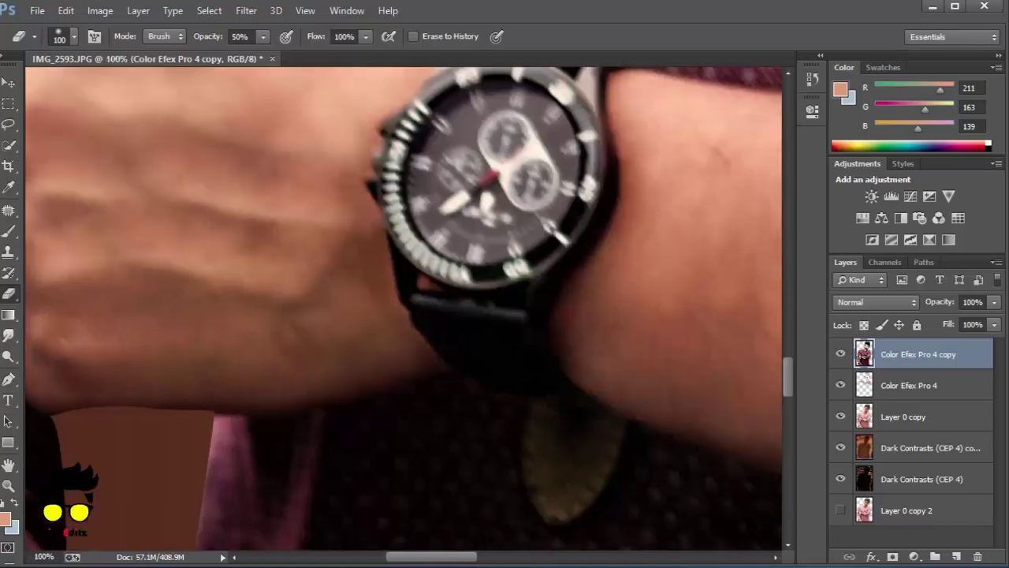
mouse_move(363, 256)
left_mouse_down()
mouse_move(372, 276)
mouse_move(353, 178)
mouse_move(363, 144)
left_mouse_up()
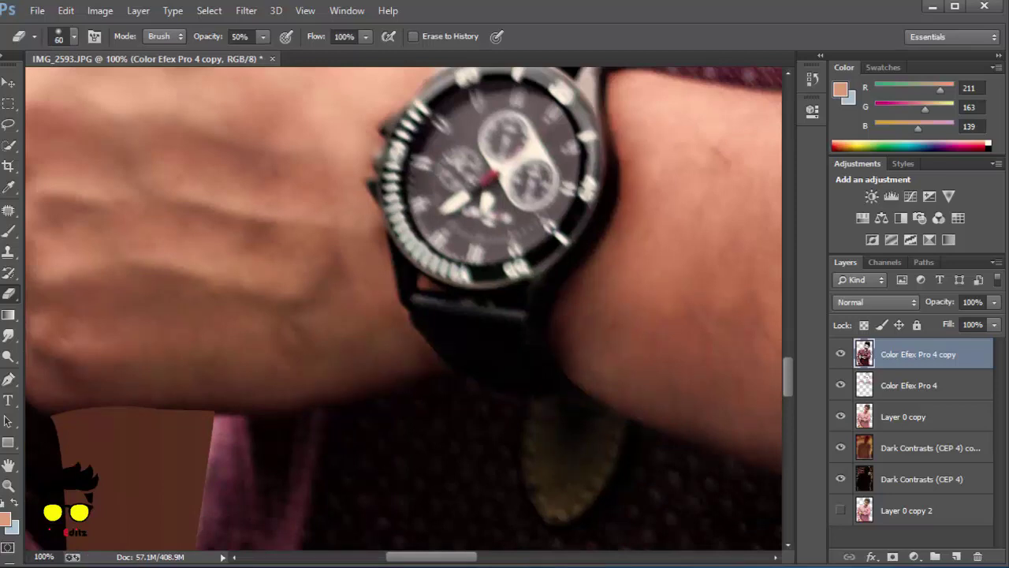
mouse_move(276, 398)
left_mouse_down()
mouse_move(359, 381)
mouse_move(391, 359)
mouse_move(390, 335)
mouse_move(189, 390)
mouse_move(209, 410)
mouse_move(71, 370)
mouse_move(268, 335)
left_mouse_up()
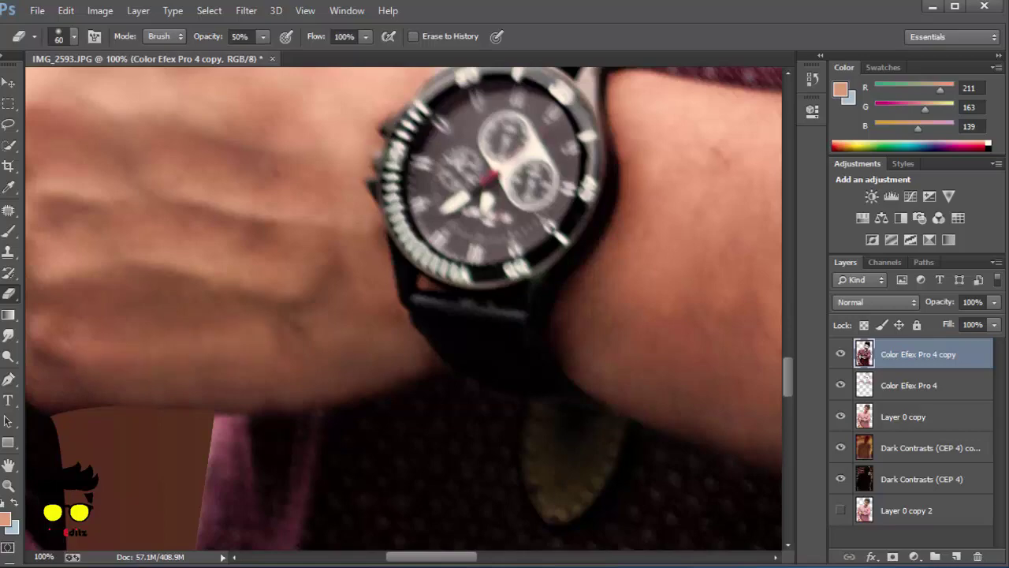
scroll(378, 300, "down", 3)
scroll(378, 300, "up", 1)
scroll(379, 300, "up", 2)
scroll(379, 299, "up", 3)
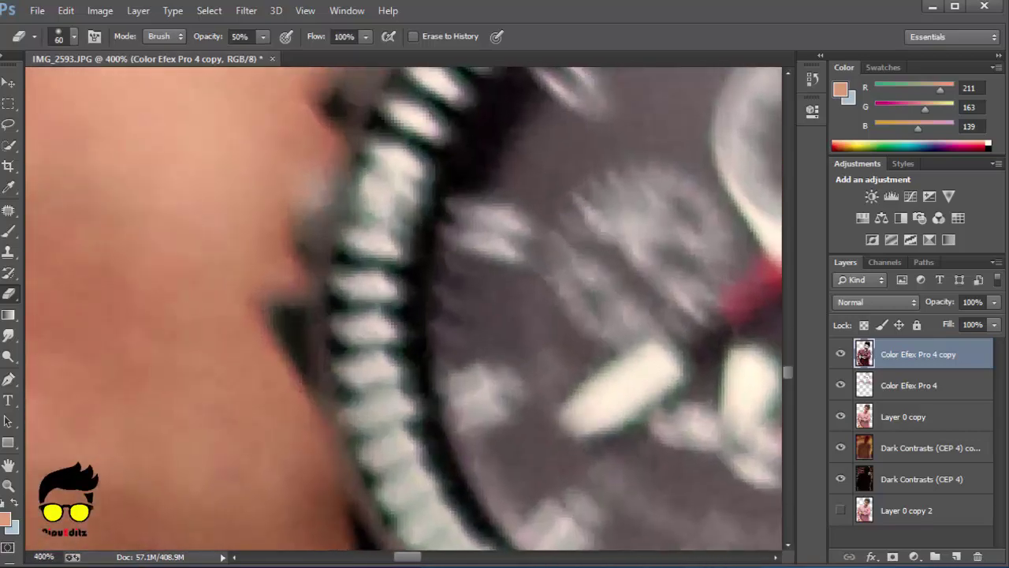
left_click_drag(394, 307, 426, 386)
mouse_move(309, 198)
left_mouse_down()
mouse_move(357, 236)
mouse_move(317, 268)
mouse_move(323, 351)
mouse_move(284, 399)
mouse_move(303, 473)
left_mouse_up()
left_click_drag(394, 315, 387, 309)
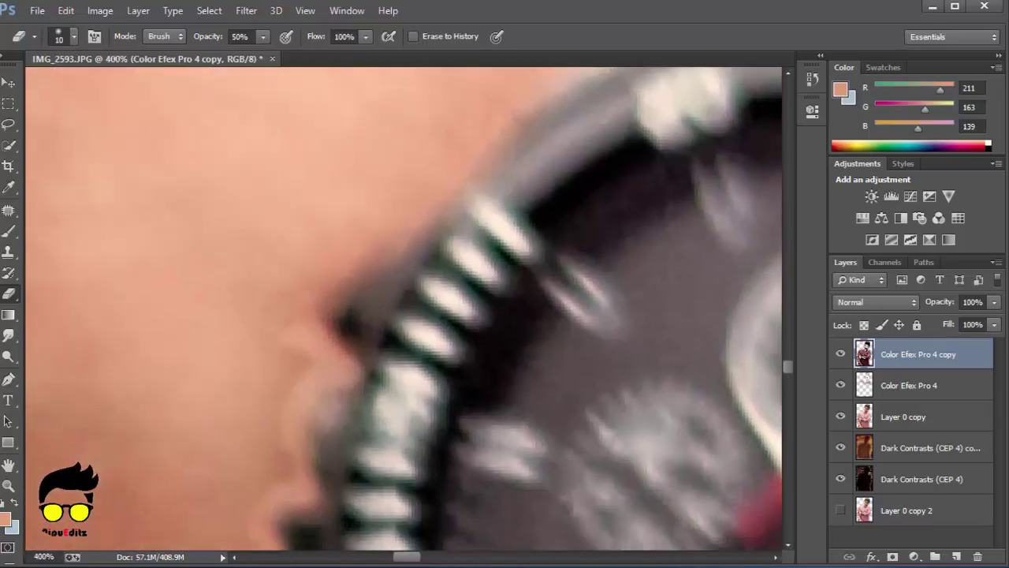
left_click_drag(345, 268, 312, 335)
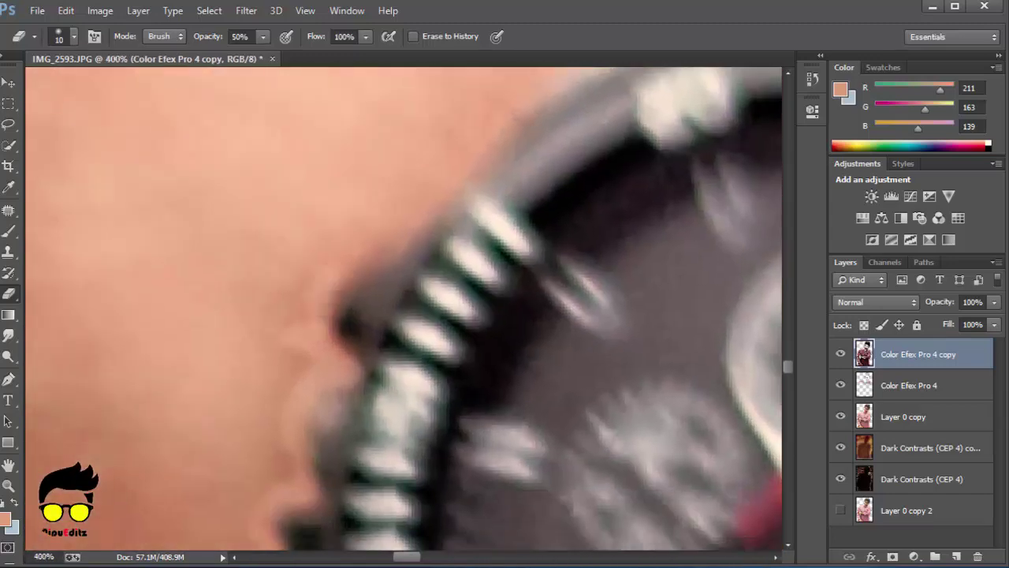
left_click_drag(379, 240, 339, 276)
With a smaller Smudge brush, blend the dark edge between the wrist skin and watch bezel
key("r")
left_click_drag(339, 323, 450, 220)
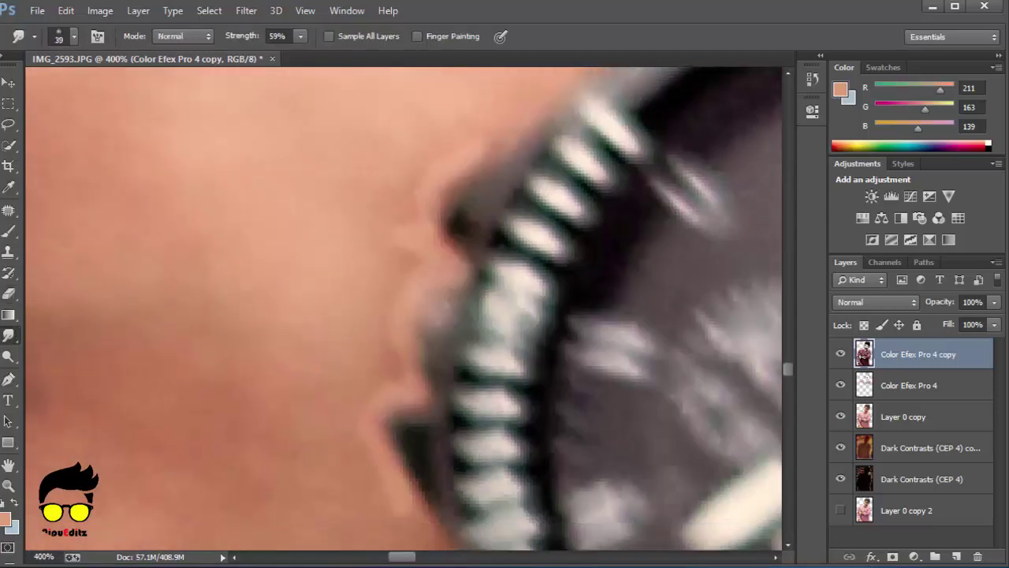
left_click(75, 36)
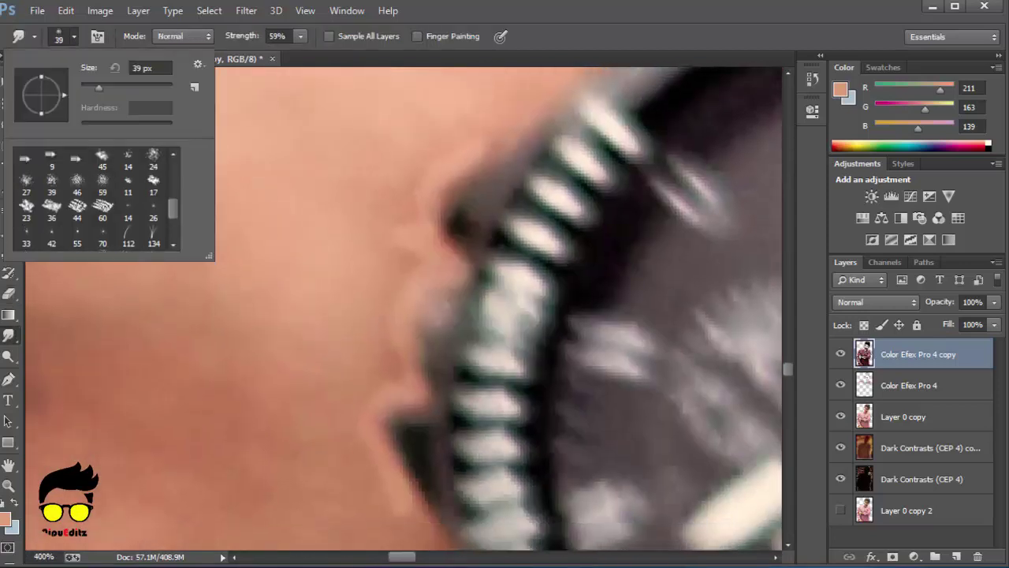
key("Escape")
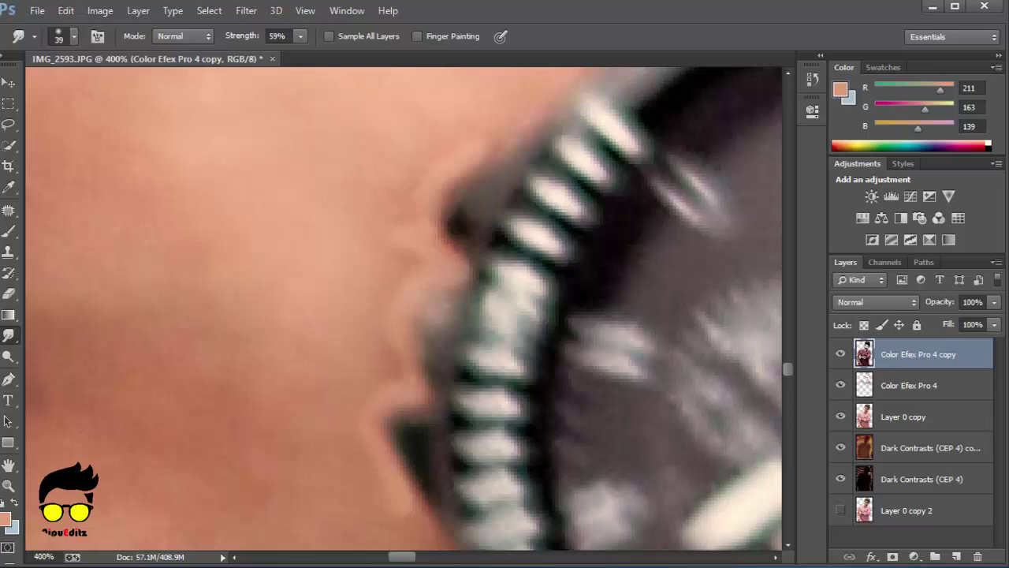
left_click_drag(398, 327, 300, 268)
scroll(404, 308, "down", 2)
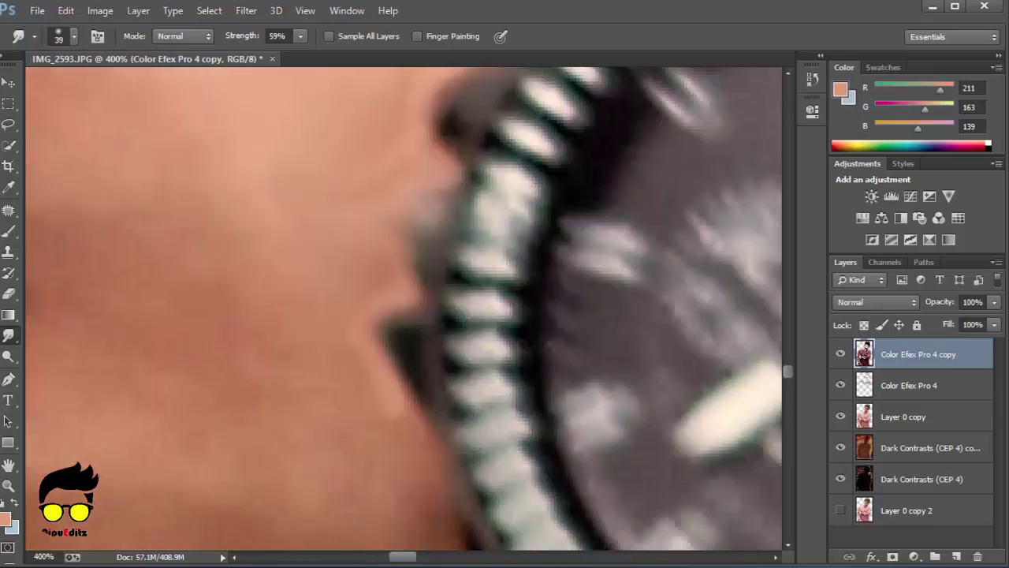
scroll(404, 307, "down", 2)
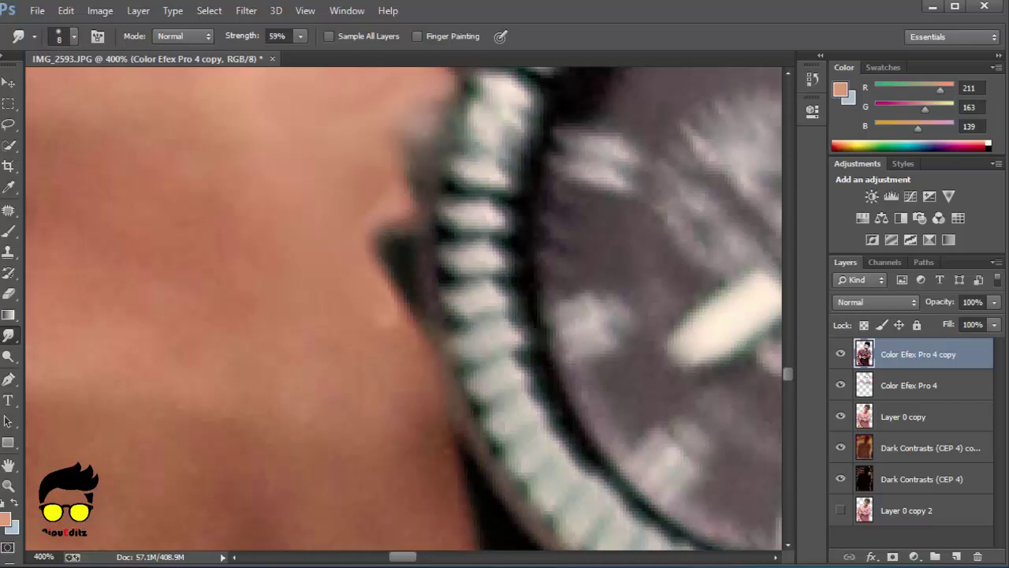
left_click_drag(385, 251, 394, 306)
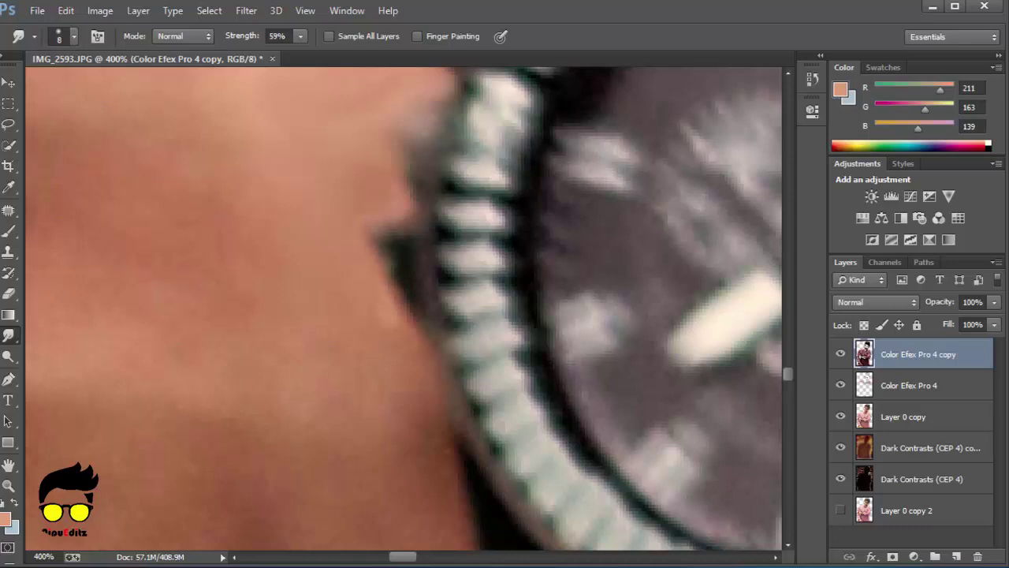
scroll(404, 307, "up", 3)
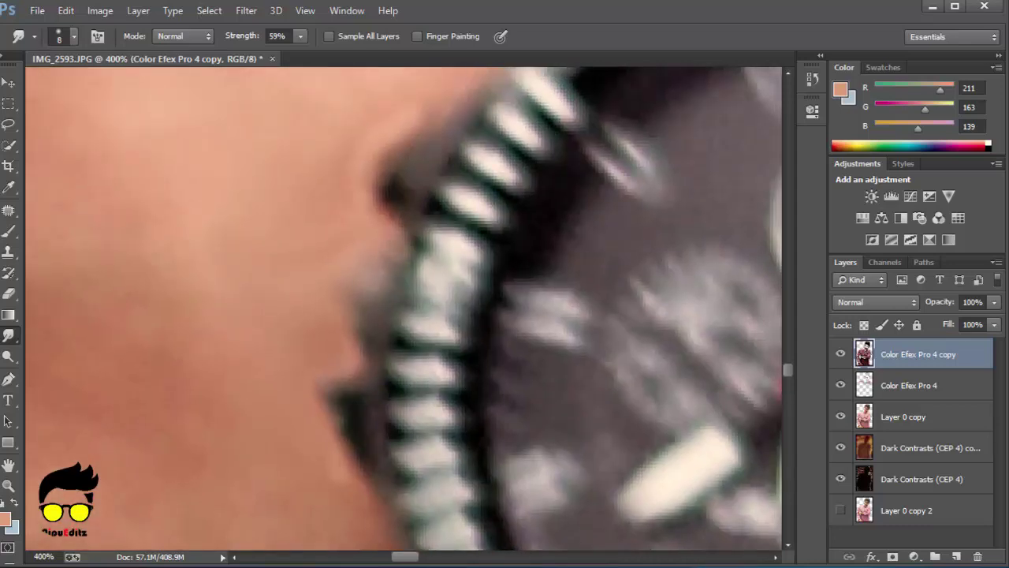
left_click_drag(378, 206, 382, 172)
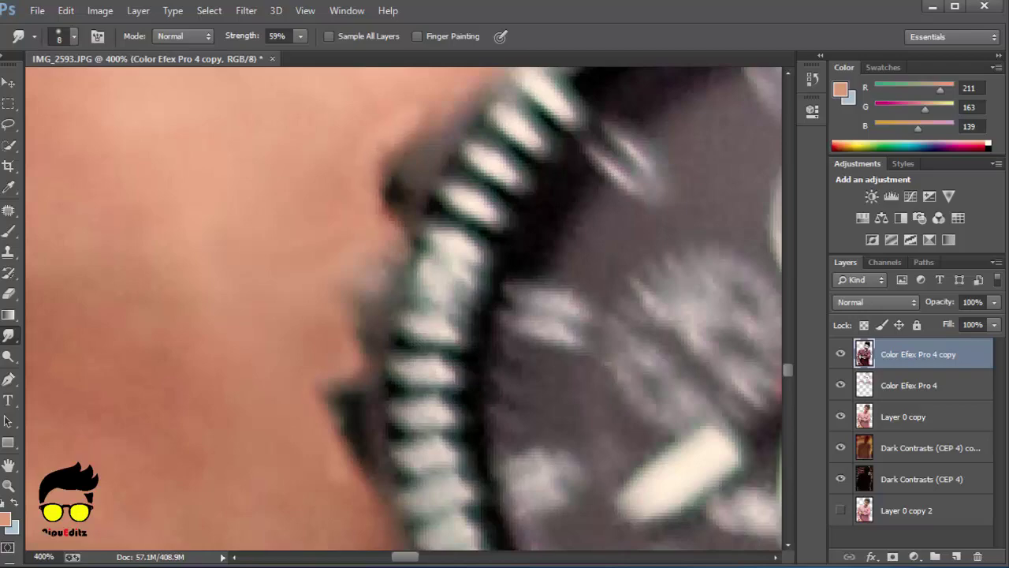
scroll(434, 331, "down", 6)
scroll(434, 331, "down", 1)
scroll(433, 331, "down", 1)
Smudge the skin beside the sleeve edge, then lower the Smudge strength to 20%
scroll(434, 331, "down", 2)
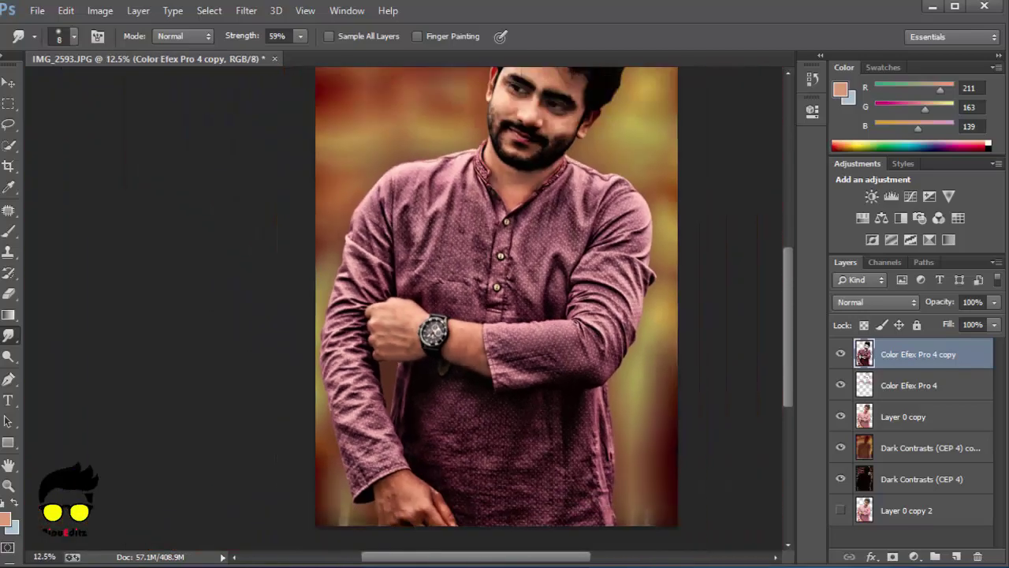
scroll(468, 370, "up", 2)
scroll(468, 370, "up", 2)
scroll(468, 370, "up", 1)
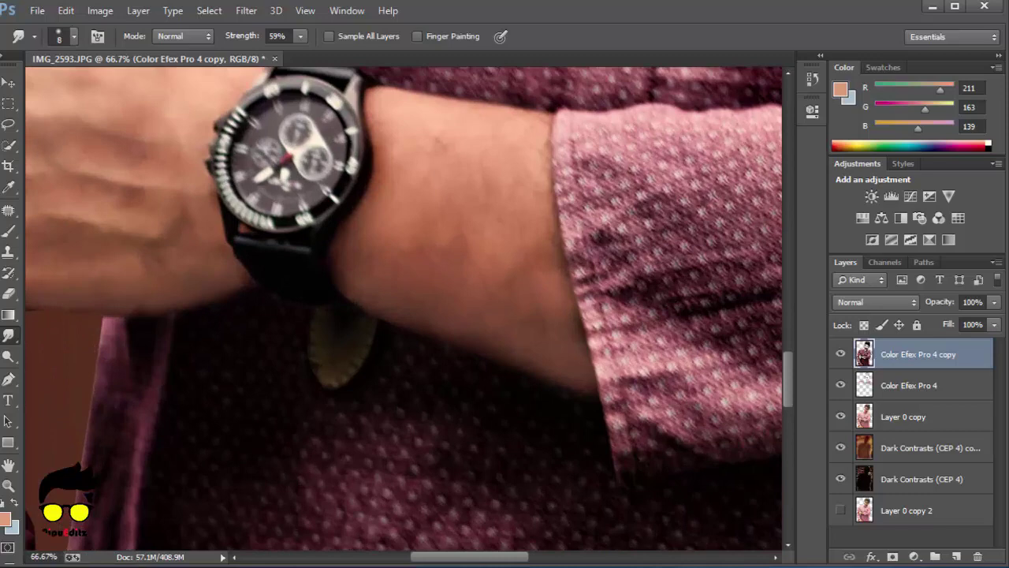
left_click_drag(525, 292, 525, 248)
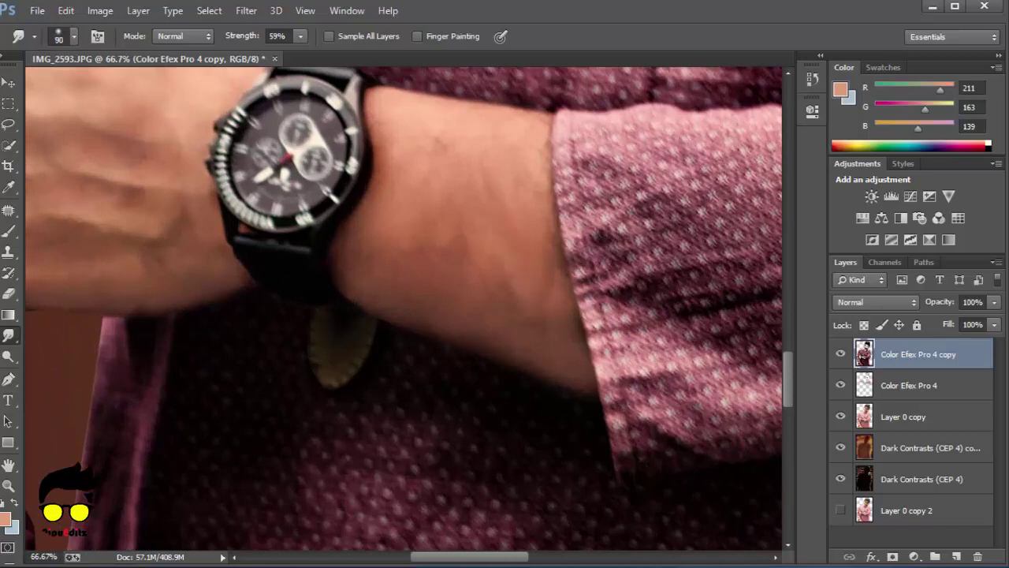
left_click_drag(522, 300, 522, 277)
key("Return")
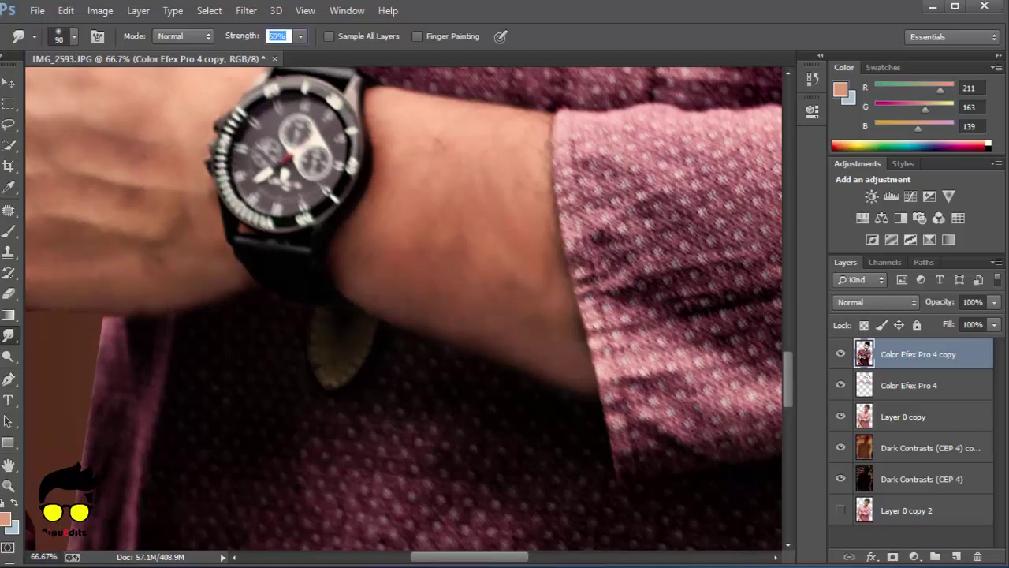
type("20")
key("Return")
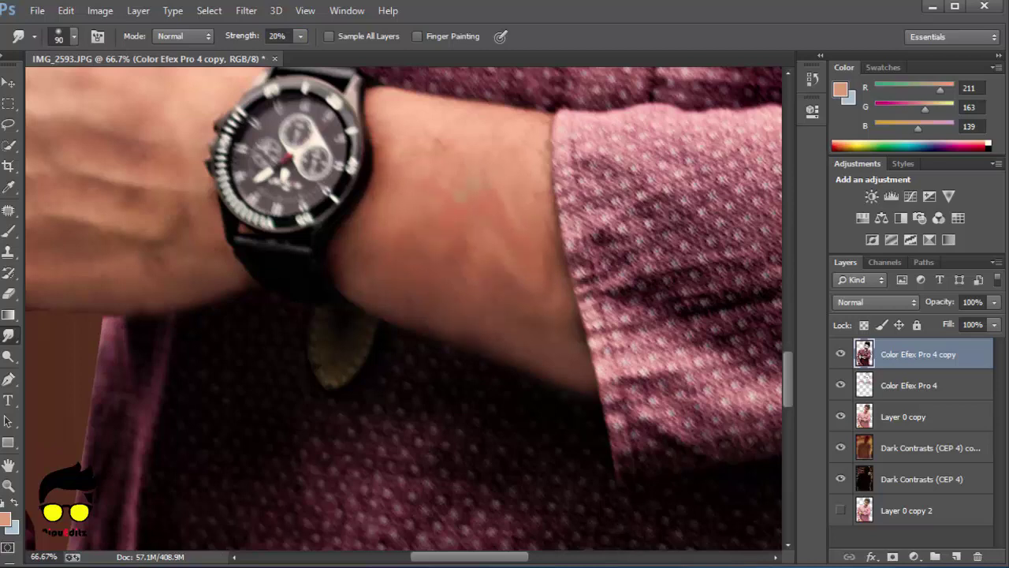
Zoom in on the lower hand and return to the Eraser
key("ctrl+minus")
key("ctrl+minus")
key("ctrl+minus")
key("ctrl+minus")
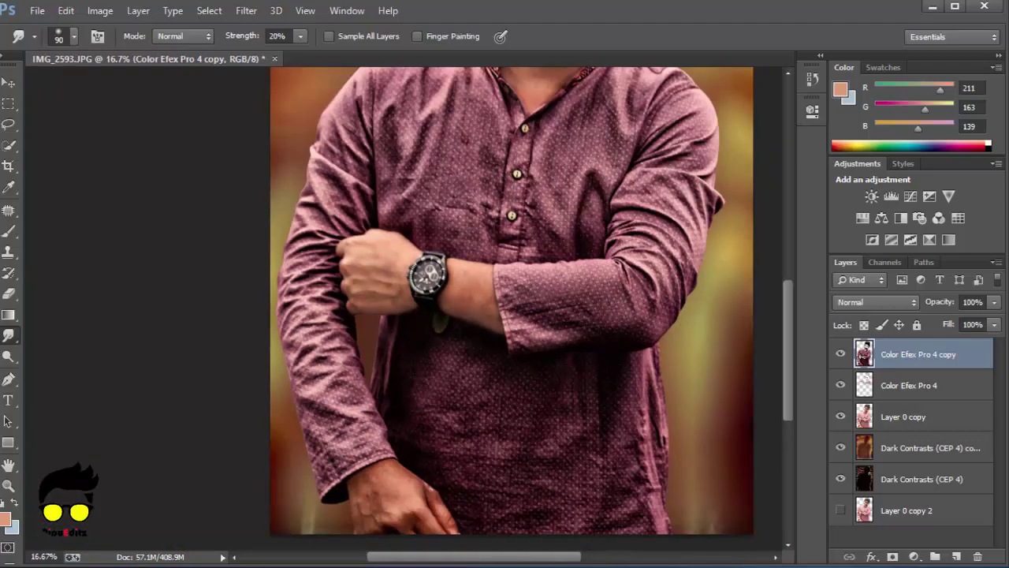
scroll(513, 300, "down", 3)
key("ctrl+plus")
key("ctrl+plus")
key("ctrl+plus")
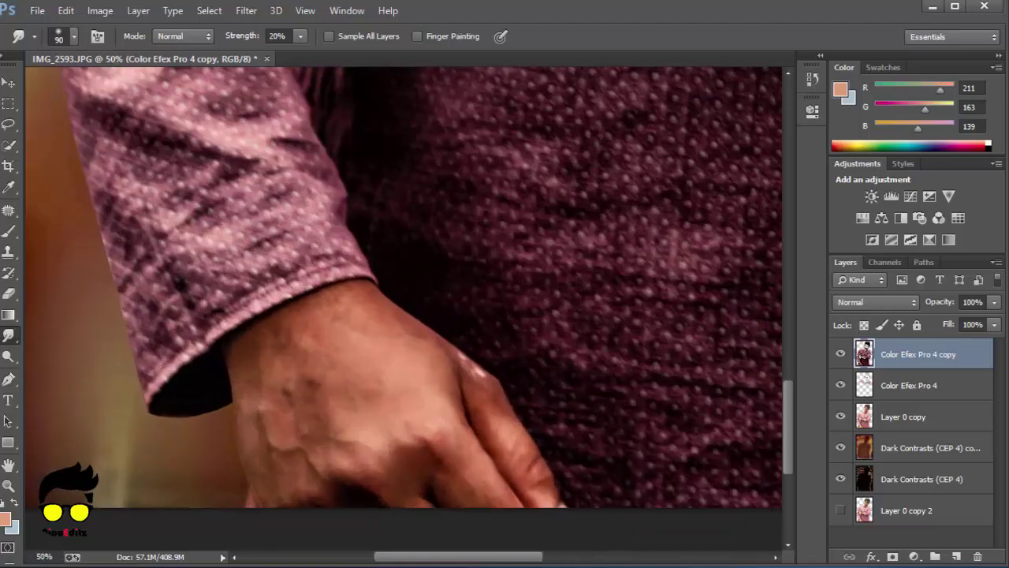
scroll(410, 253, "down", 2)
key("ctrl+plus")
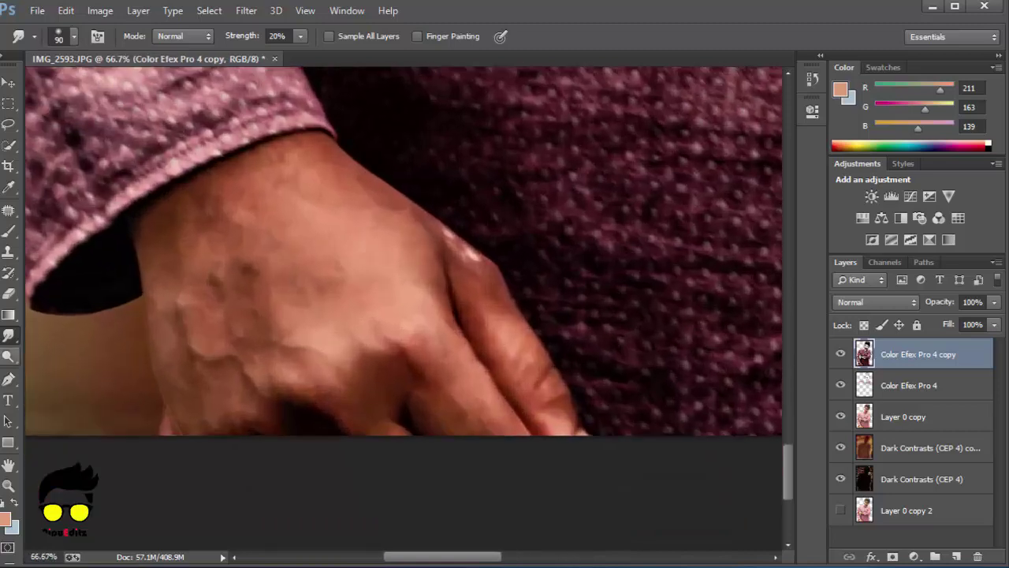
key("e")
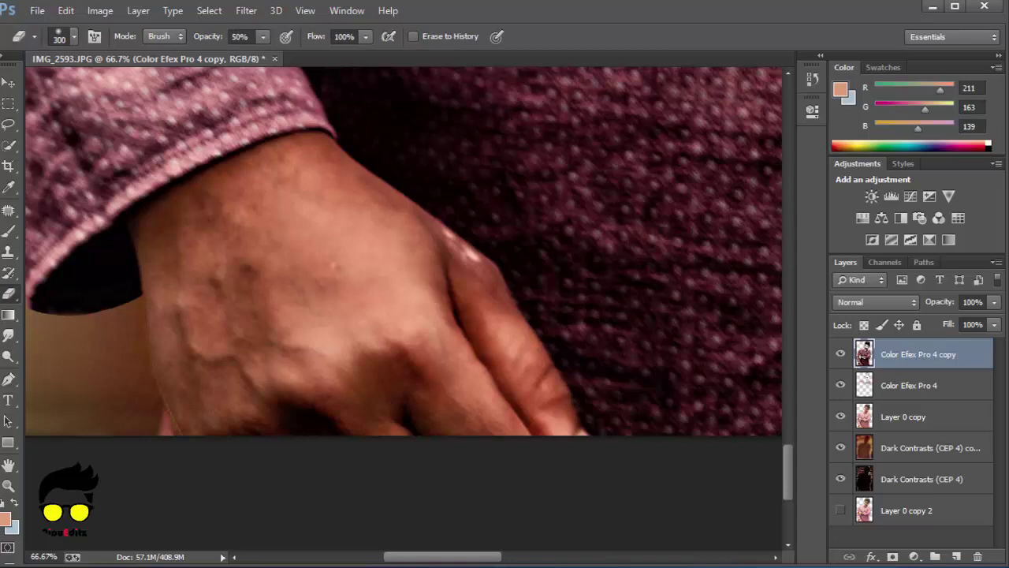
Erase the filter from the back of the hand, its lower edge, and skin below the cuff
mouse_move(347, 165)
left_mouse_down()
mouse_move(236, 236)
mouse_move(198, 299)
mouse_move(252, 394)
mouse_move(426, 331)
left_mouse_up()
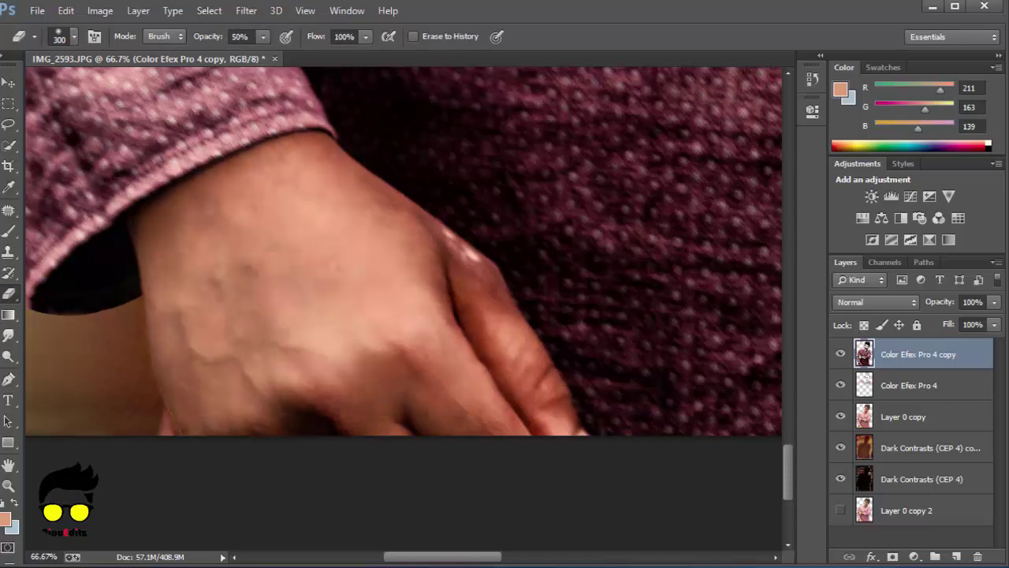
mouse_move(473, 378)
left_mouse_down()
mouse_move(457, 300)
mouse_move(402, 221)
mouse_move(268, 142)
mouse_move(339, 158)
mouse_move(481, 287)
mouse_move(544, 390)
mouse_move(540, 339)
mouse_move(458, 355)
mouse_move(457, 410)
mouse_move(493, 426)
left_mouse_up()
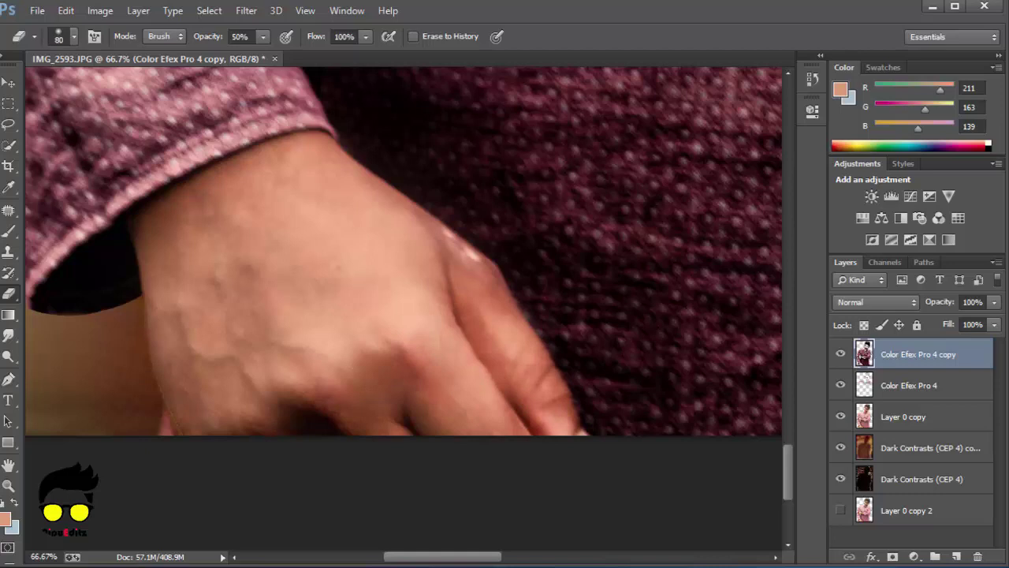
mouse_move(426, 371)
left_mouse_down()
mouse_move(386, 410)
mouse_move(347, 418)
left_mouse_up()
mouse_move(373, 357)
left_mouse_down()
mouse_move(197, 402)
mouse_move(173, 354)
mouse_move(150, 232)
mouse_move(203, 203)
mouse_move(234, 165)
mouse_move(186, 178)
mouse_move(153, 206)
left_mouse_up()
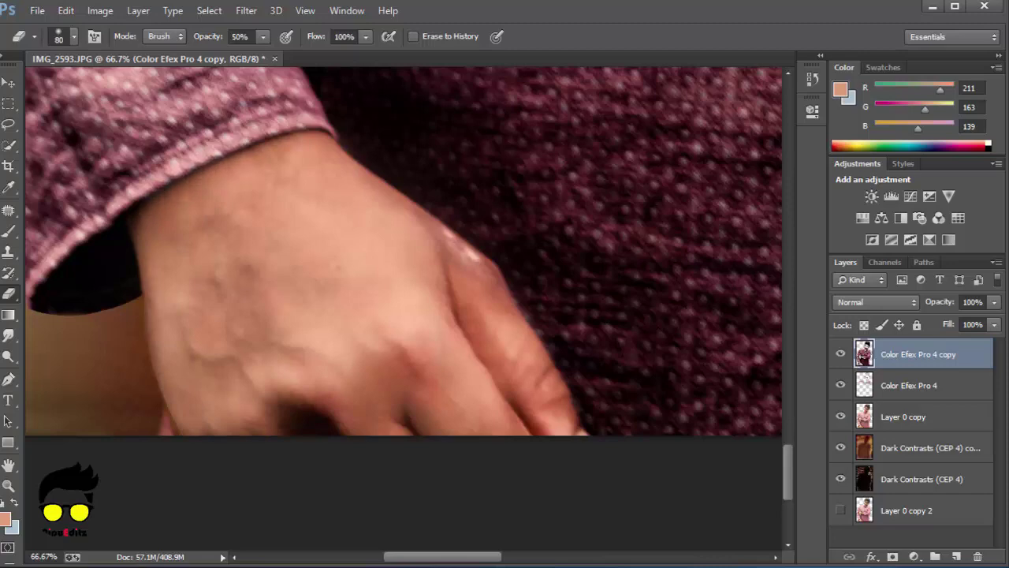
mouse_move(205, 268)
left_mouse_down()
mouse_move(276, 413)
mouse_move(347, 422)
left_mouse_up()
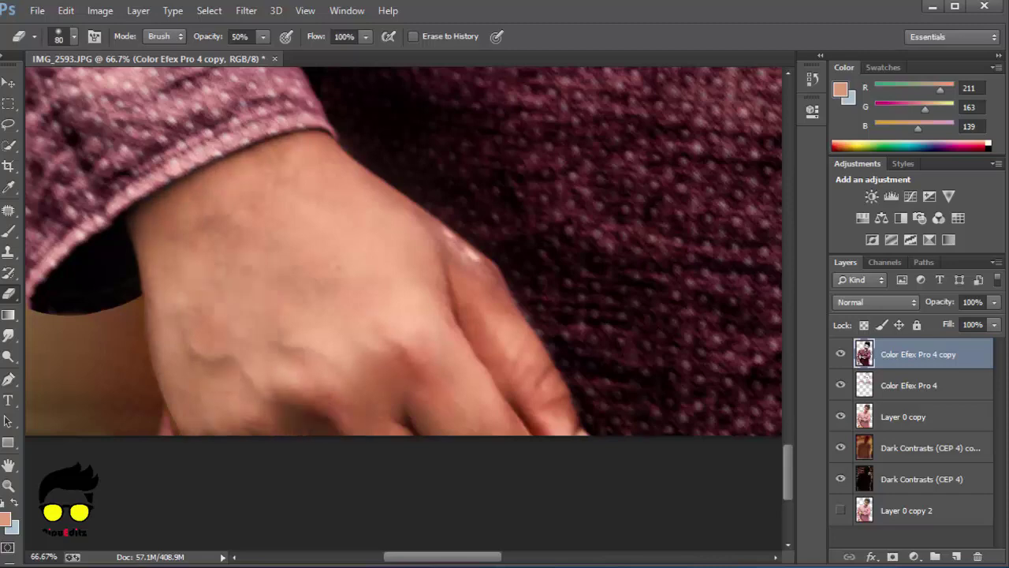
left_click_drag(331, 146, 280, 144)
key("ctrl+minus")
key("ctrl+minus")
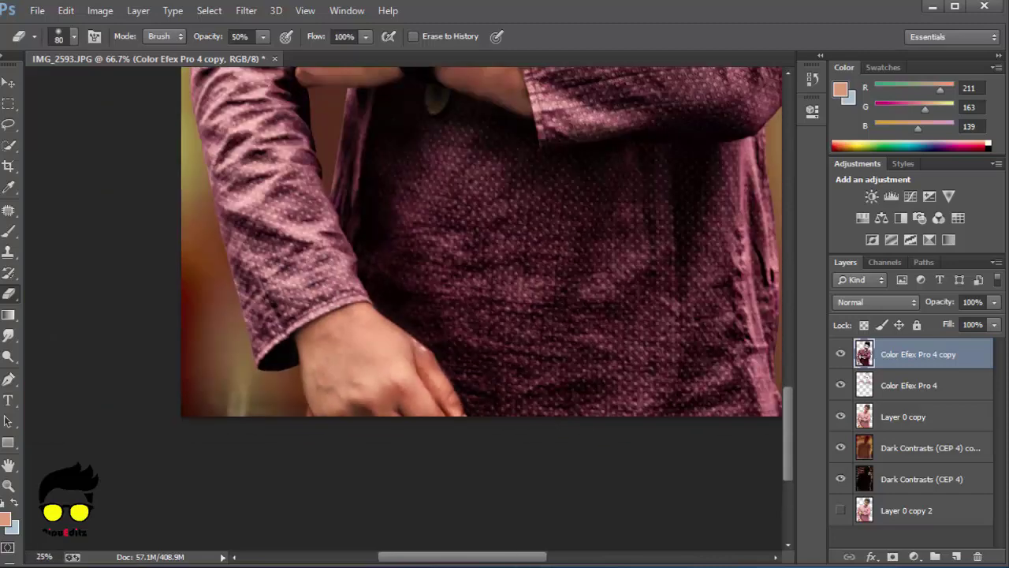
key("ctrl+minus")
key("ctrl+minus")
key("ctrl+minus")
key("ctrl+minus")
Zoom in on the face and erase the filter from the mustache and nose tip
key("ctrl+plus")
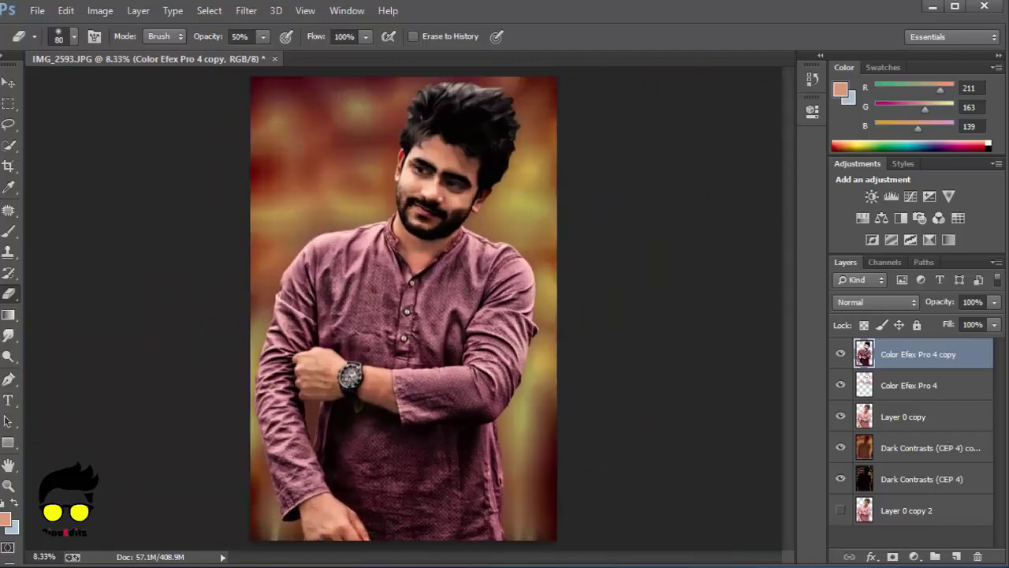
key("ctrl+plus")
key("ctrl+plus")
key("ctrl+plus")
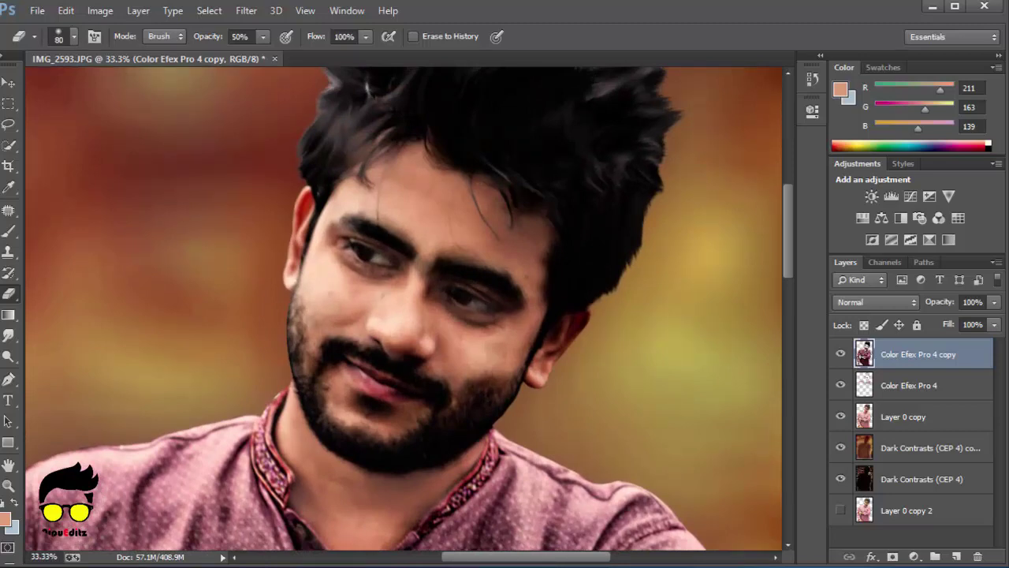
key("ctrl+plus")
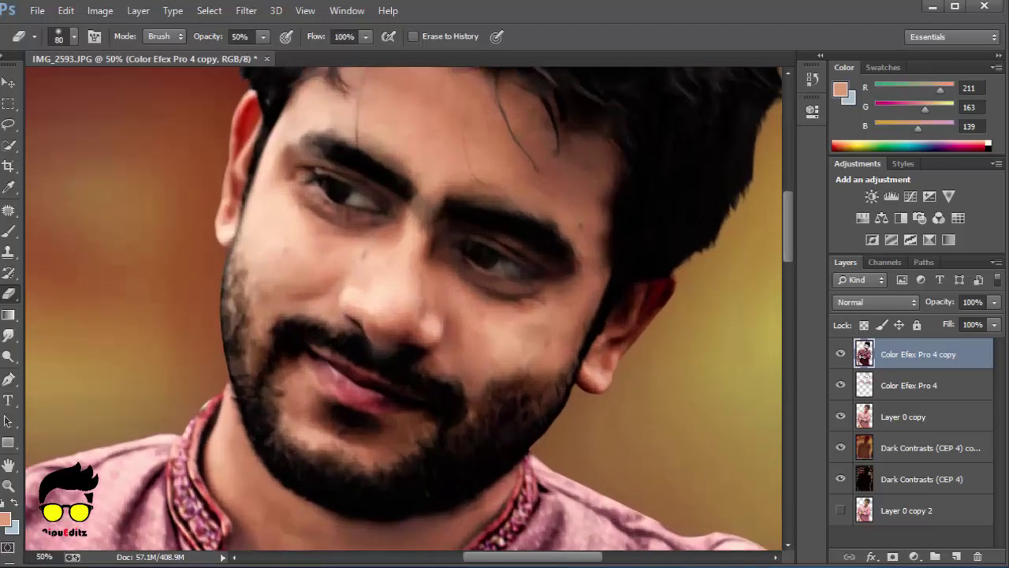
left_click(383, 344)
key("ctrl+plus")
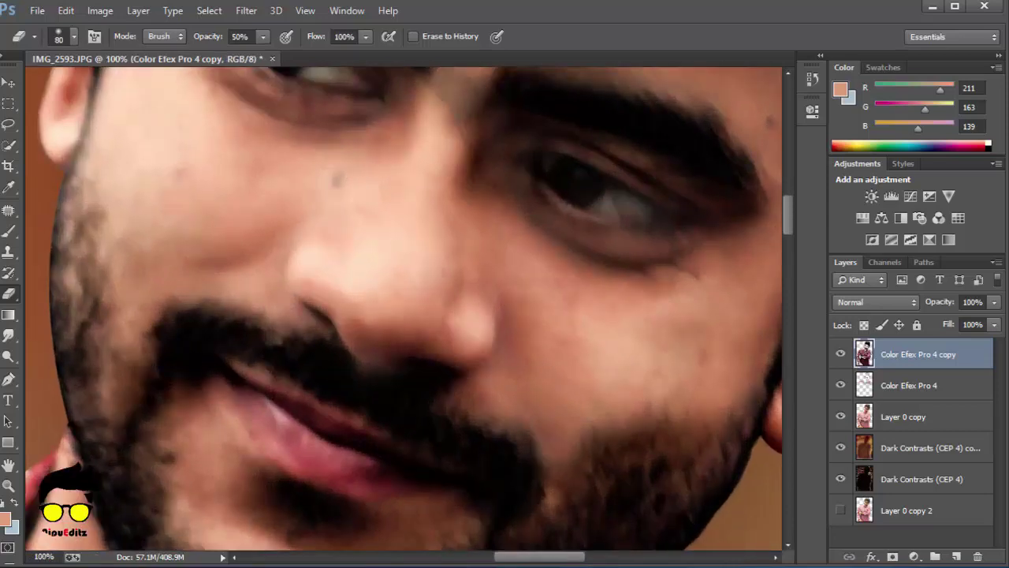
left_click_drag(438, 330, 489, 337)
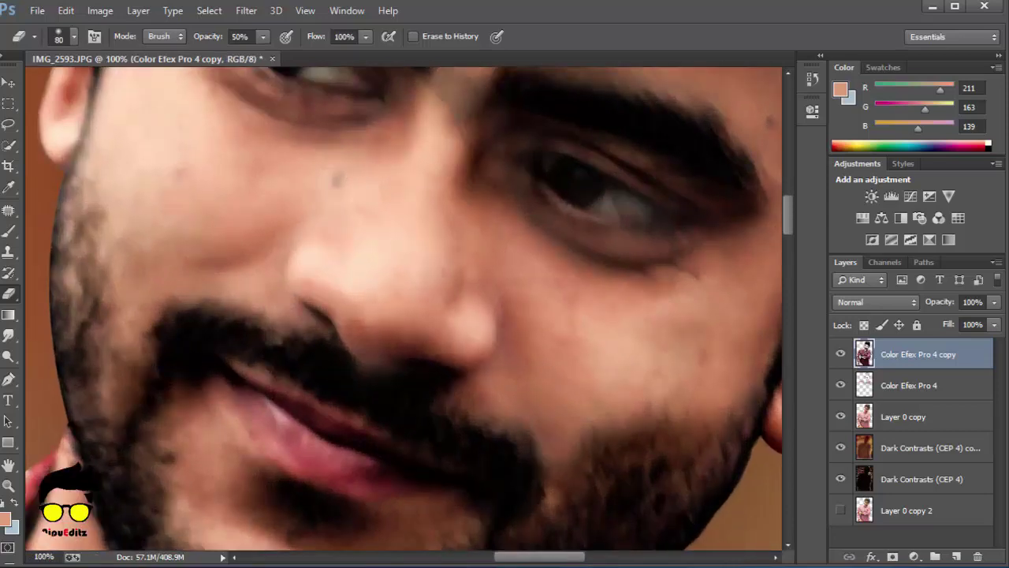
Erase the filter from beard patches, below the lower lip, and the mouth corners
key("ctrl+minus")
key("ctrl+minus")
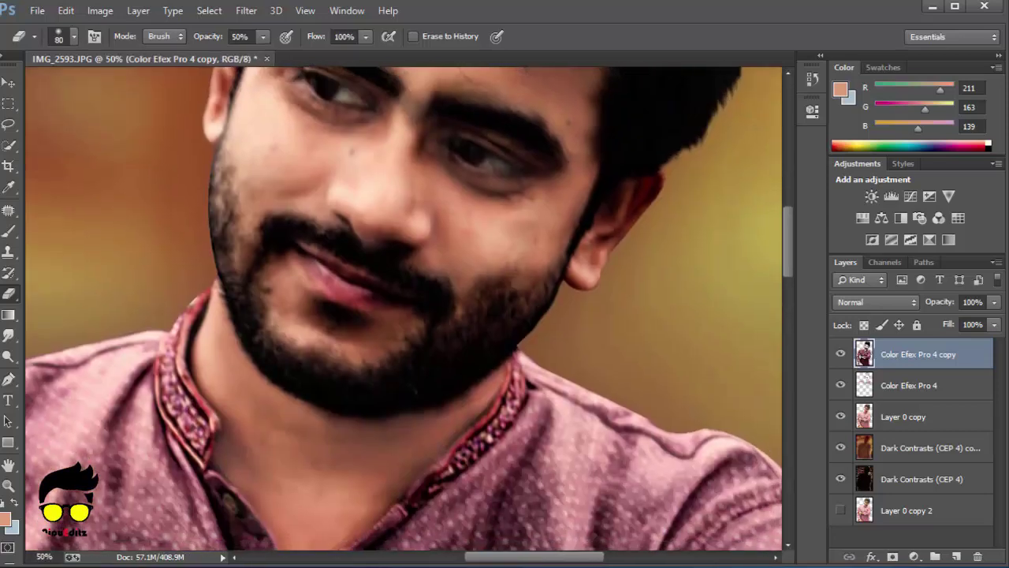
left_click(501, 295)
left_click(520, 283)
mouse_move(254, 197)
left_mouse_down()
mouse_move(249, 208)
mouse_move(247, 187)
left_mouse_up()
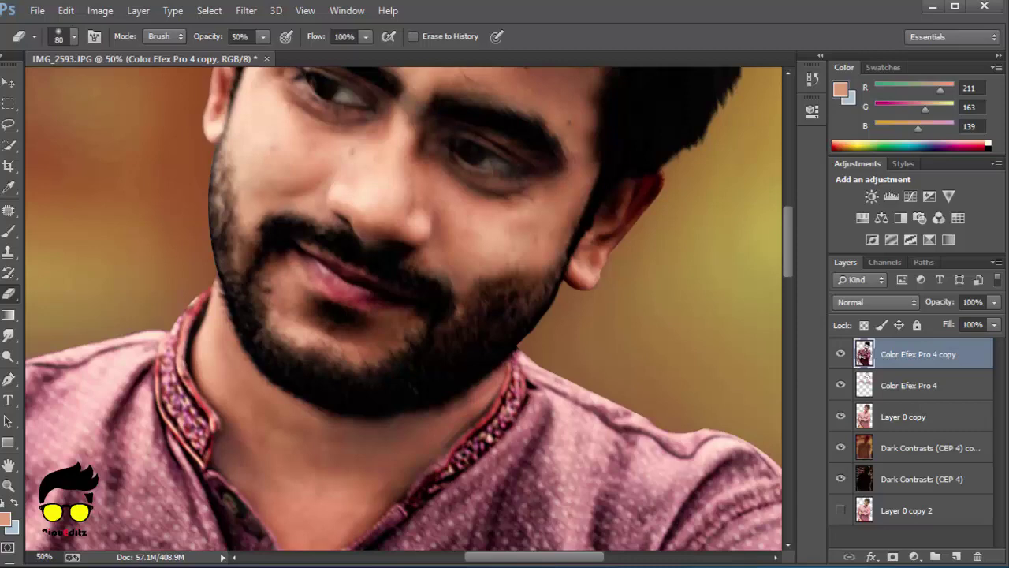
scroll(233, 205, "up", 2)
key("ctrl+plus")
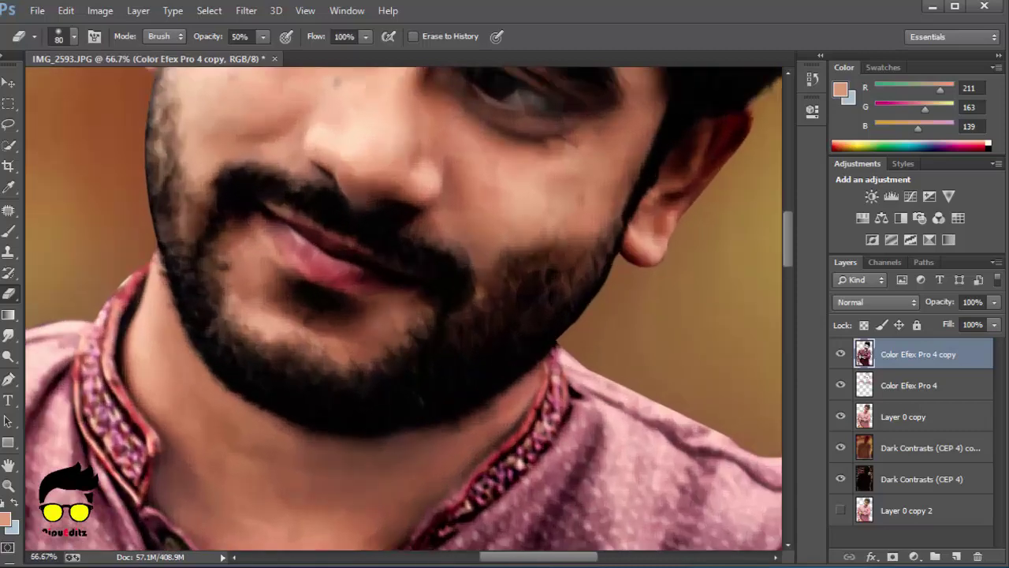
mouse_move(369, 336)
left_mouse_down()
mouse_move(413, 317)
mouse_move(315, 334)
mouse_move(262, 284)
left_mouse_up()
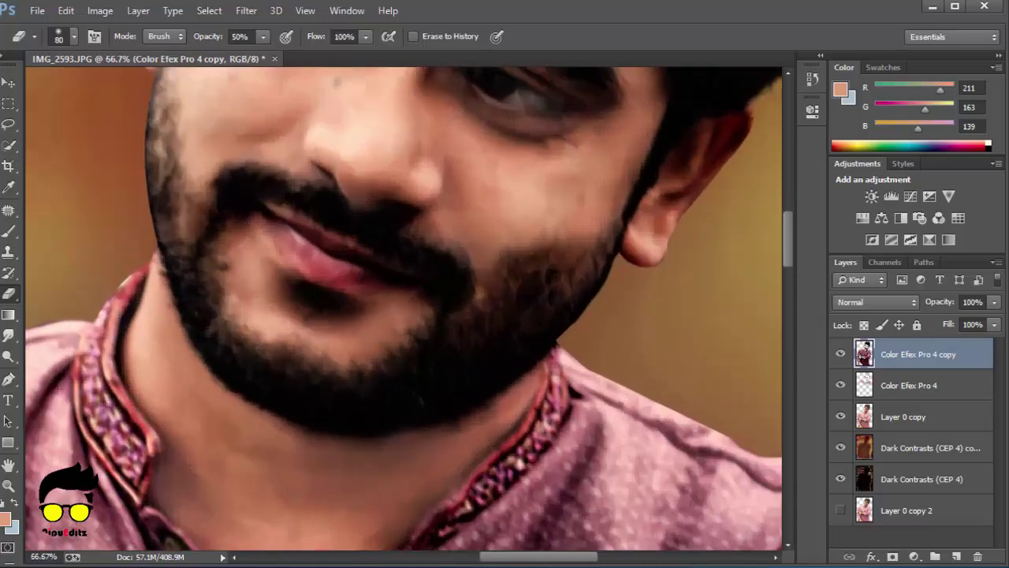
mouse_move(247, 246)
left_mouse_down()
mouse_move(278, 296)
mouse_move(350, 320)
mouse_move(409, 311)
mouse_move(390, 343)
left_mouse_up()
mouse_move(251, 298)
left_mouse_down()
mouse_move(235, 236)
mouse_move(252, 227)
mouse_move(223, 249)
mouse_move(222, 280)
left_mouse_up()
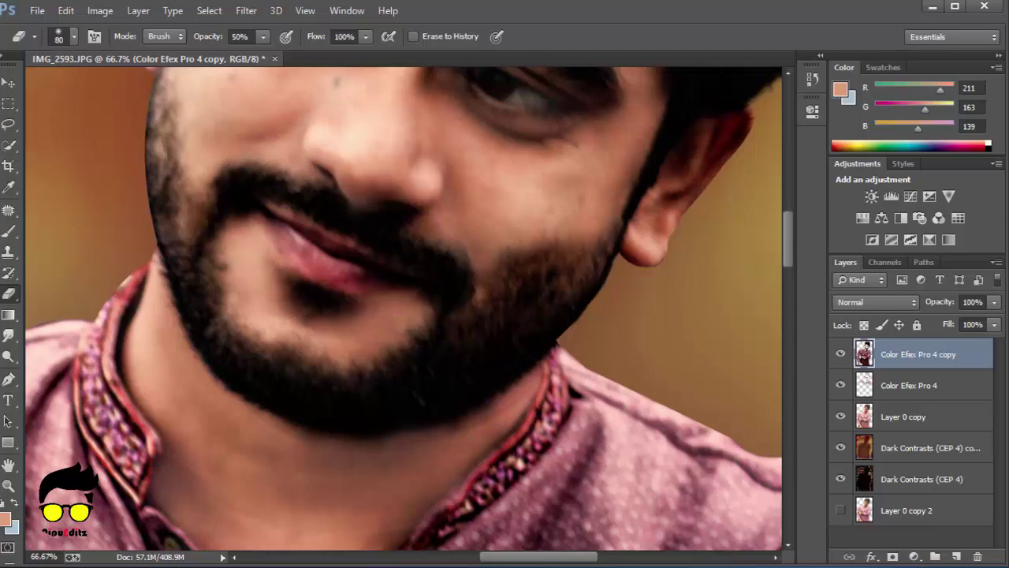
Erase the filter from the neck and the shirt just below the collar
key("ctrl+minus")
key("ctrl+minus")
key("ctrl+minus")
key("ctrl+minus")
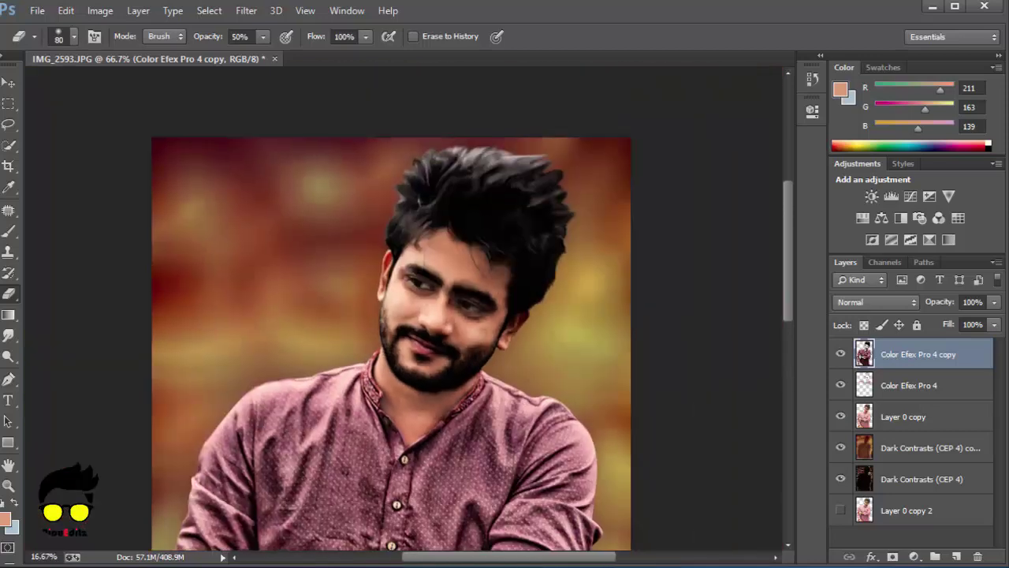
key("ctrl+minus")
key("ctrl+plus")
key("ctrl+plus")
key("ctrl+plus")
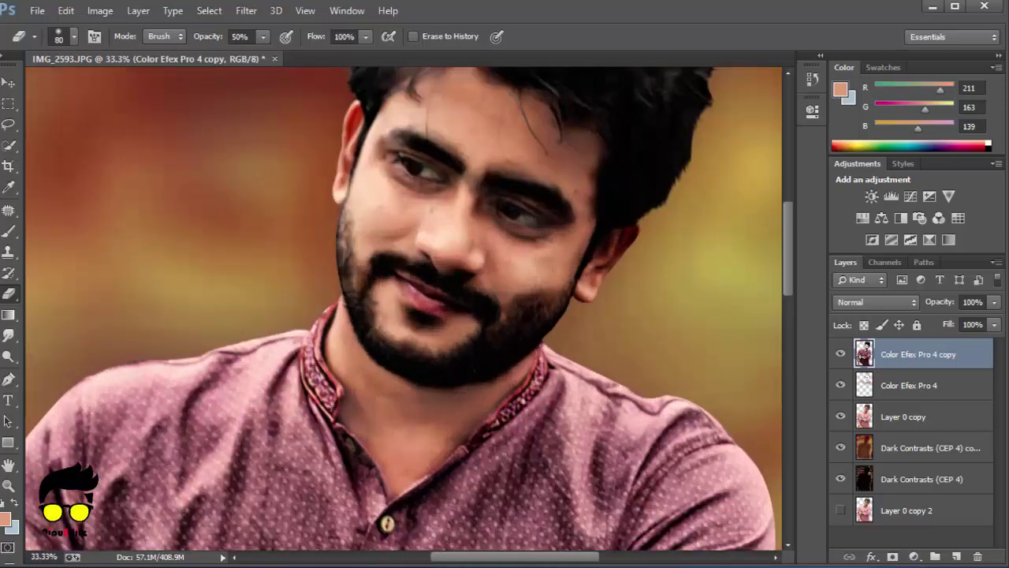
mouse_move(412, 384)
left_mouse_down()
mouse_move(395, 396)
mouse_move(380, 386)
left_mouse_up()
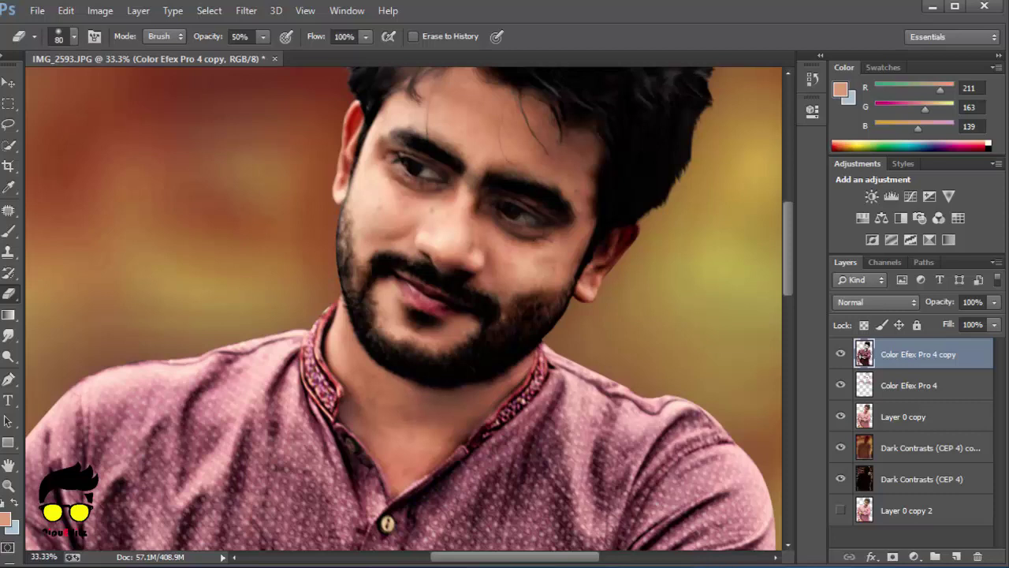
left_click(451, 450)
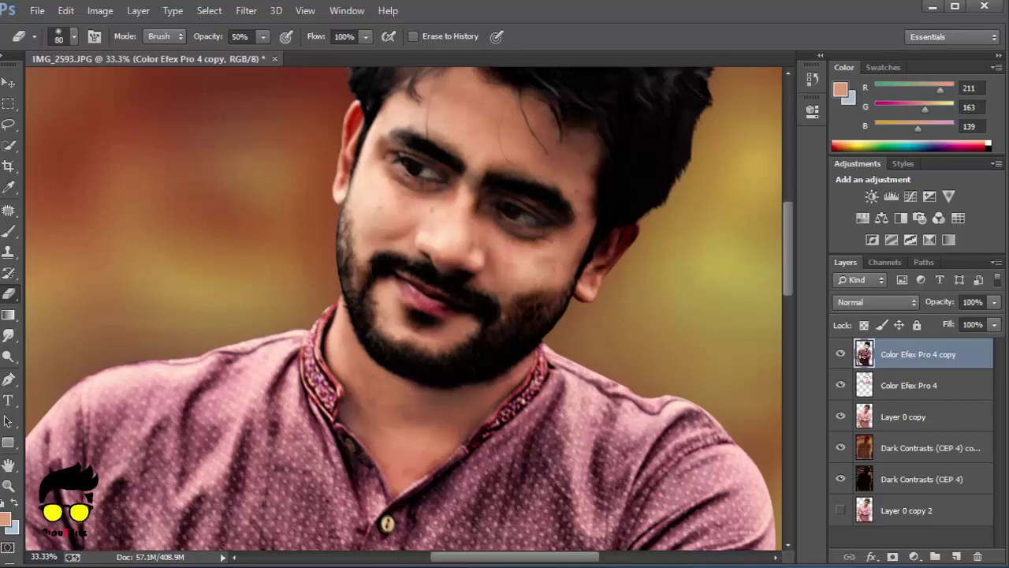
mouse_move(466, 439)
left_mouse_down()
mouse_move(411, 473)
mouse_move(357, 447)
mouse_move(339, 468)
left_mouse_up()
key("ctrl+minus")
key("ctrl+minus")
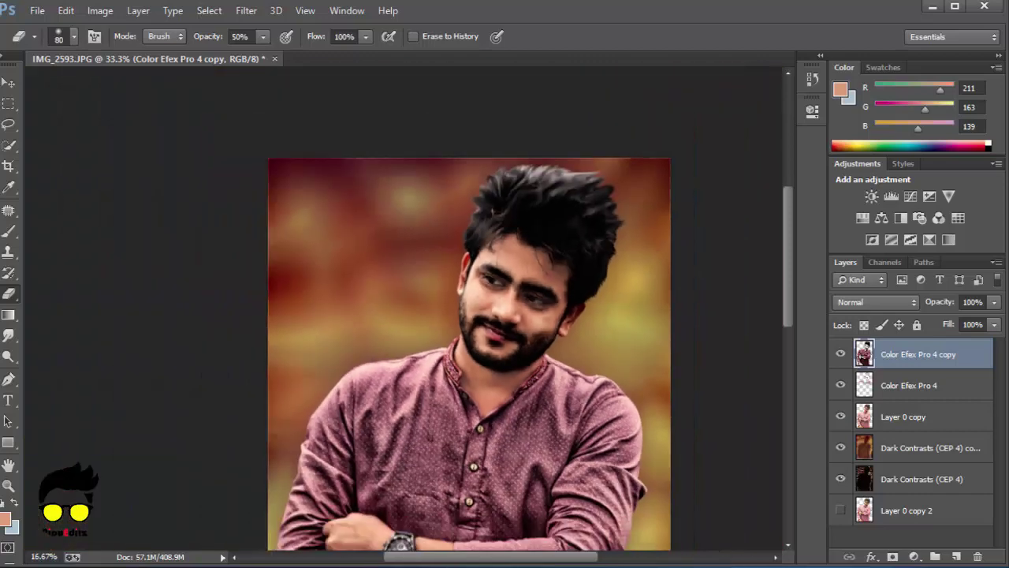
key("ctrl+minus")
key("ctrl+minus")
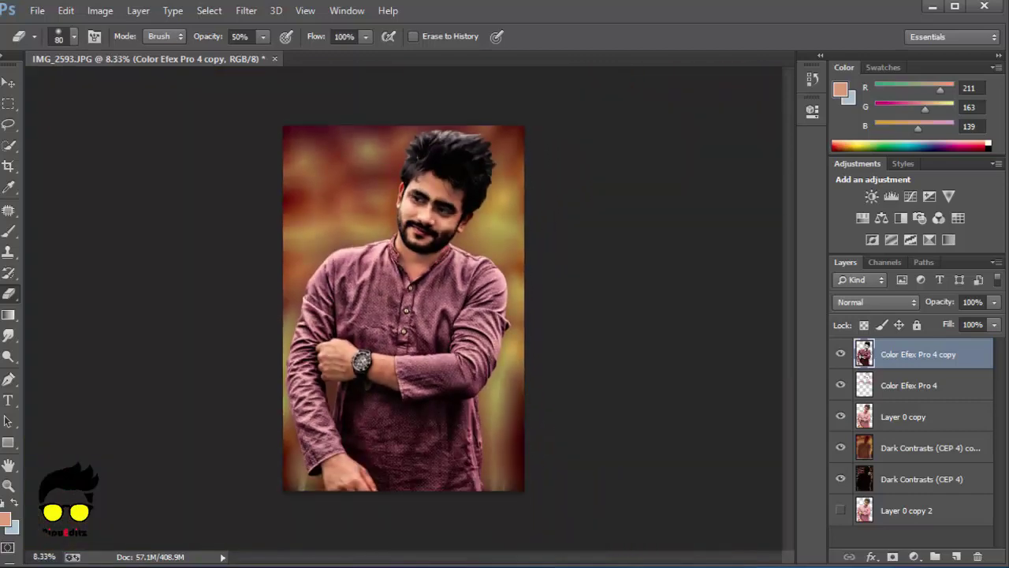
Shrink the eraser to 25 px, erase below the eye, and select the Color Efex Pro 4 layer
scroll(410, 213, "up", 3)
scroll(410, 213, "up", 3)
scroll(394, 236, "up", 2)
scroll(394, 276, "up", 2)
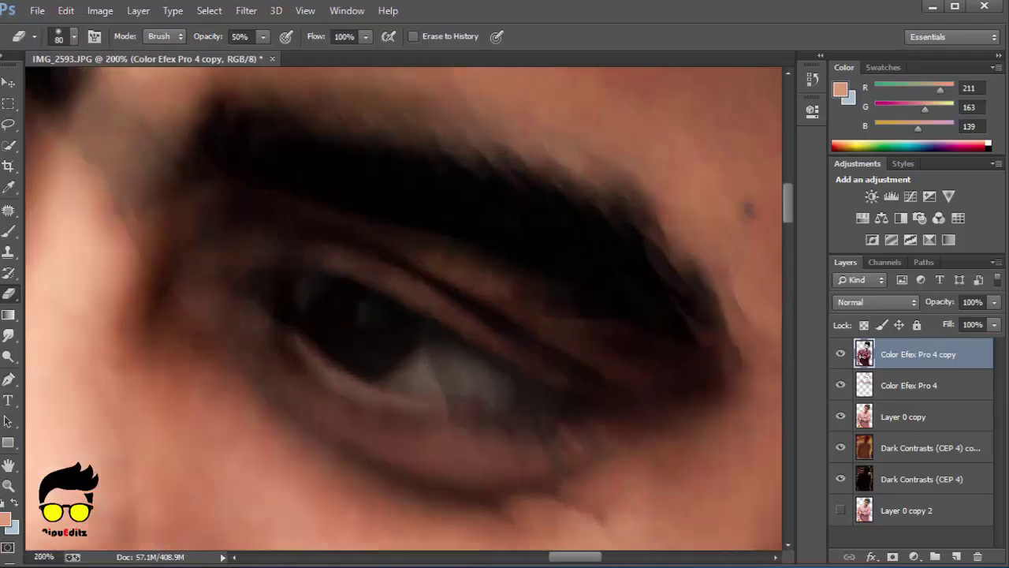
key("bracketleft")
key("bracketleft")
key("bracketleft")
key("bracketleft")
key("bracketleft")
key("bracketleft")
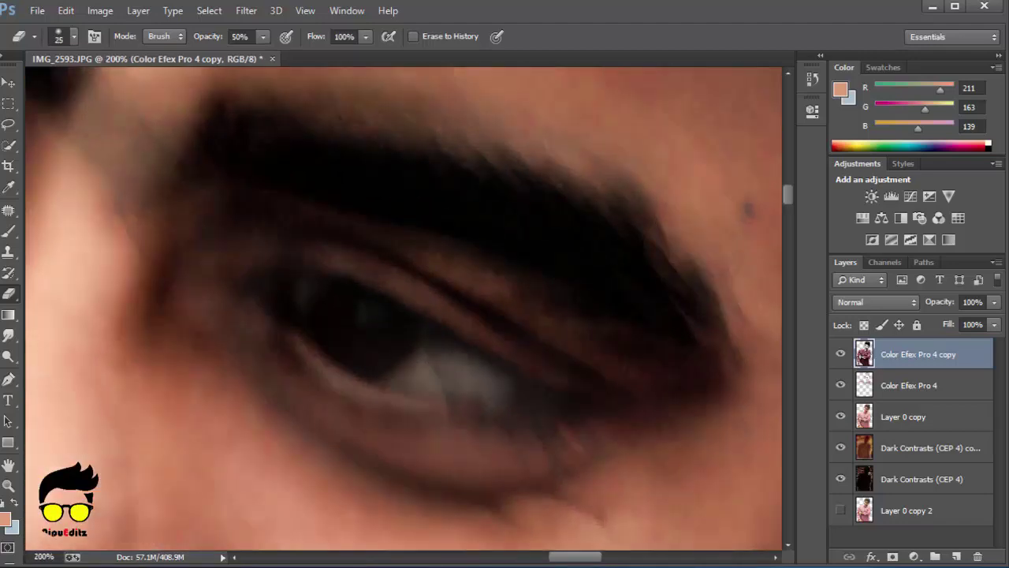
left_click(518, 392)
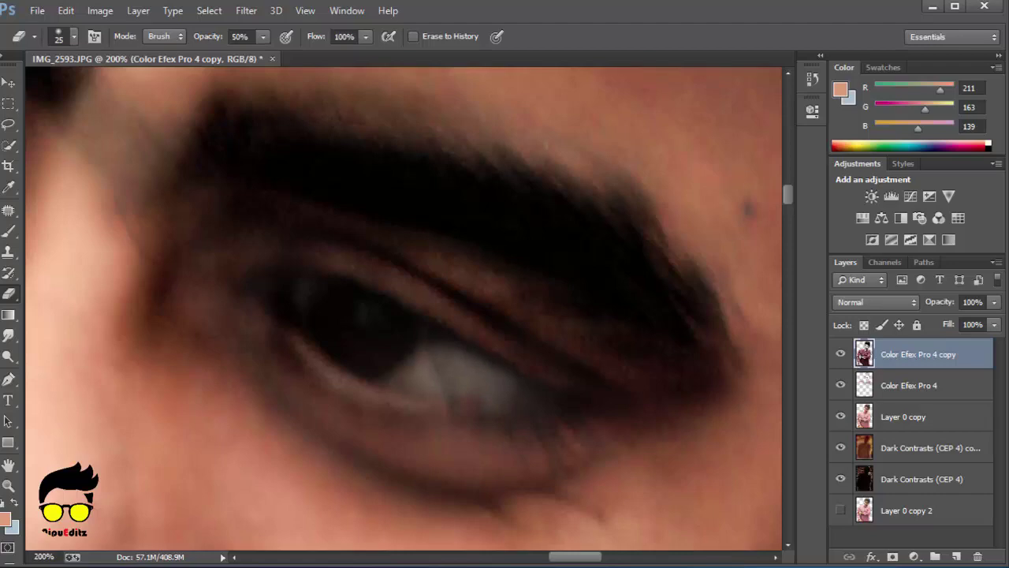
scroll(332, 252, "down", 3)
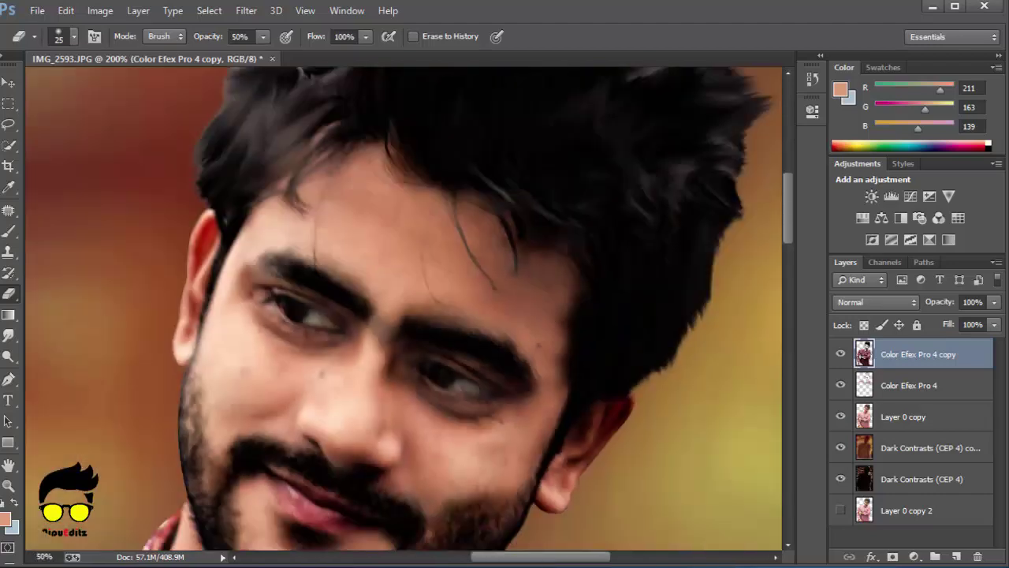
scroll(331, 252, "up", 1)
scroll(331, 252, "up", 1)
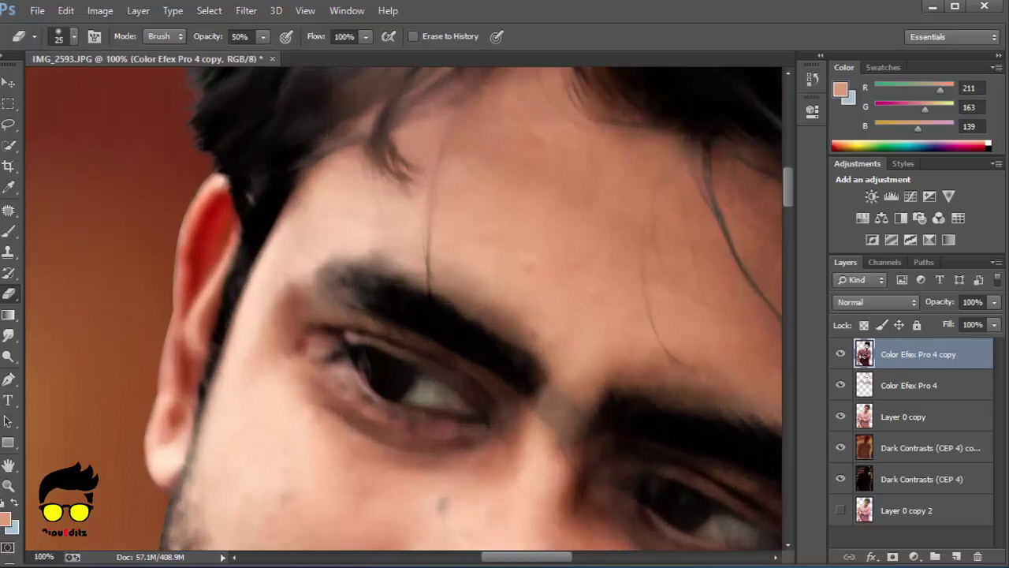
key("alt+bracketleft")
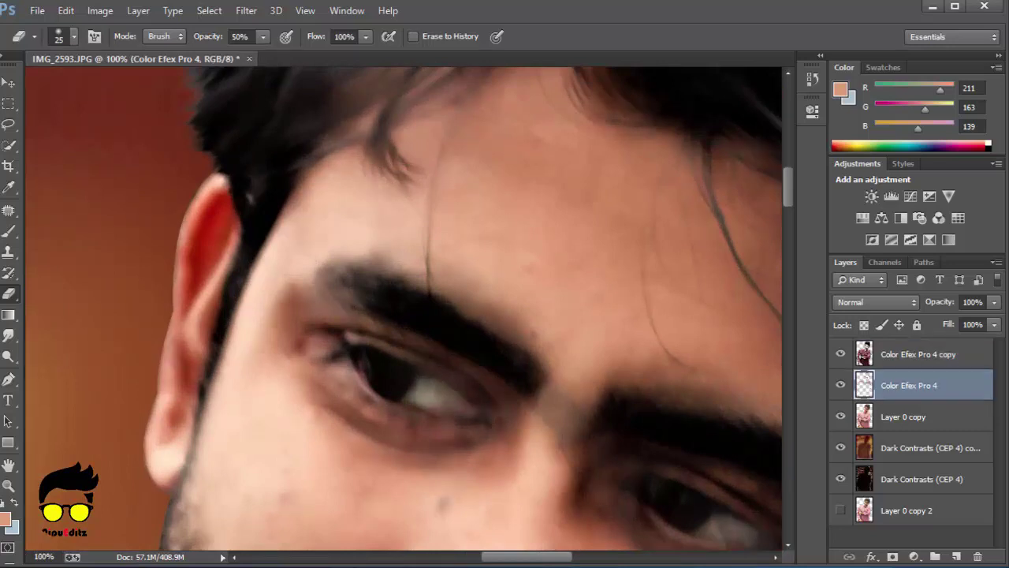
Merge Color Efex Pro 4 down into Layer 0 copy with Ctrl+E
left_click_drag(481, 416, 32, 234)
scroll(343, 358, "up", 1)
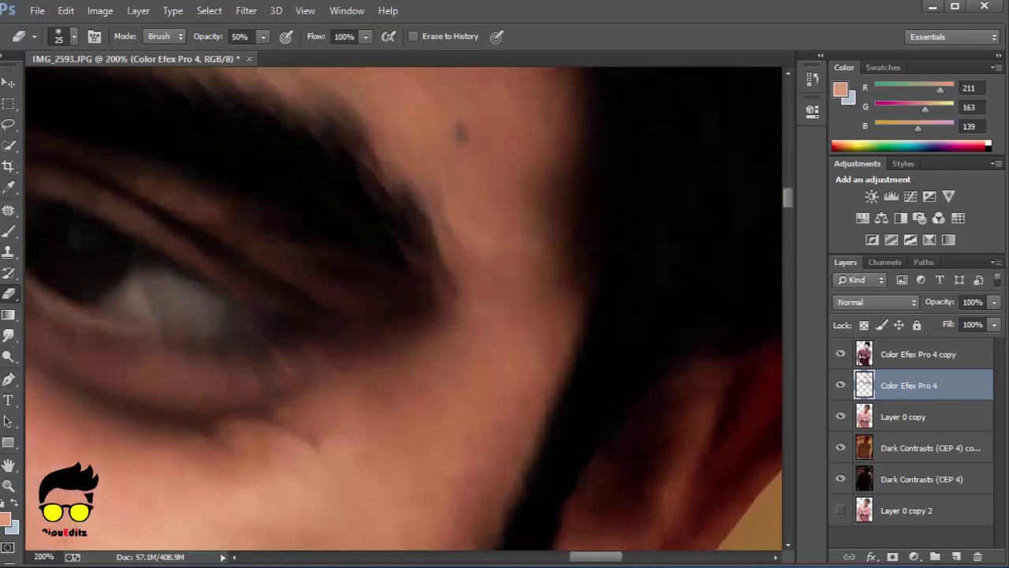
scroll(394, 308, "down", 5)
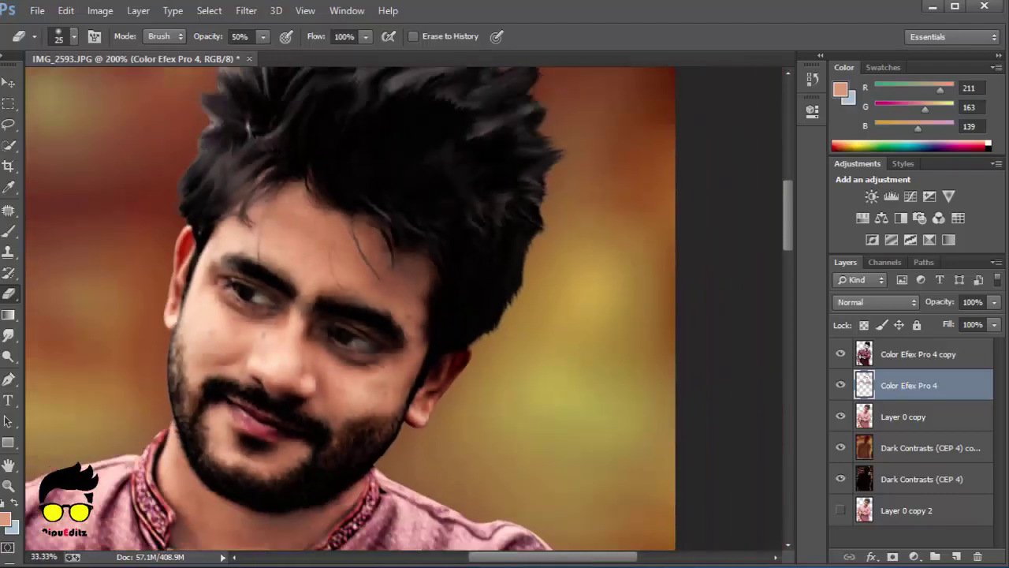
scroll(402, 307, "down", 2)
scroll(402, 308, "down", 1)
scroll(402, 307, "down", 1)
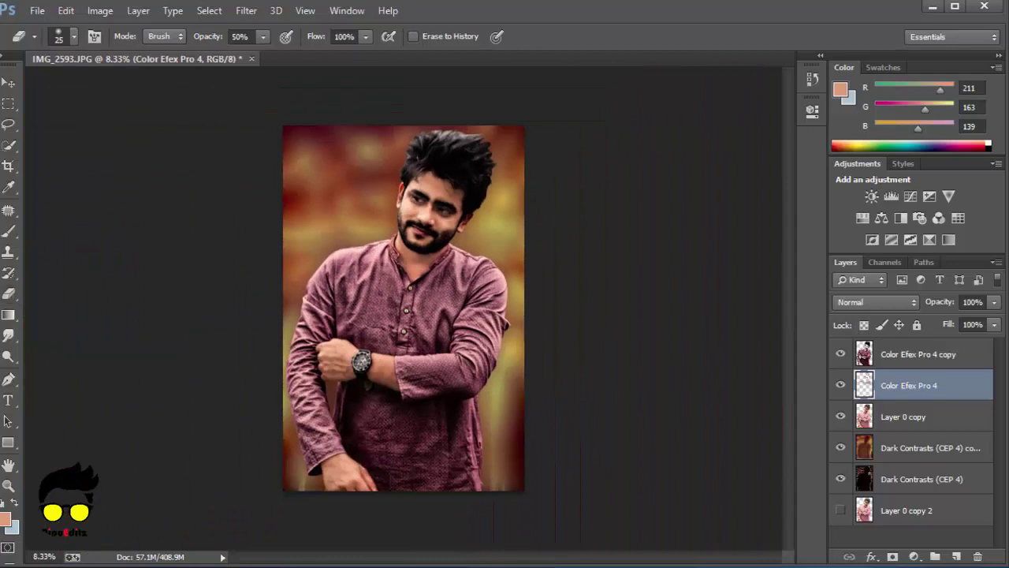
key("v")
key("ctrl+e")
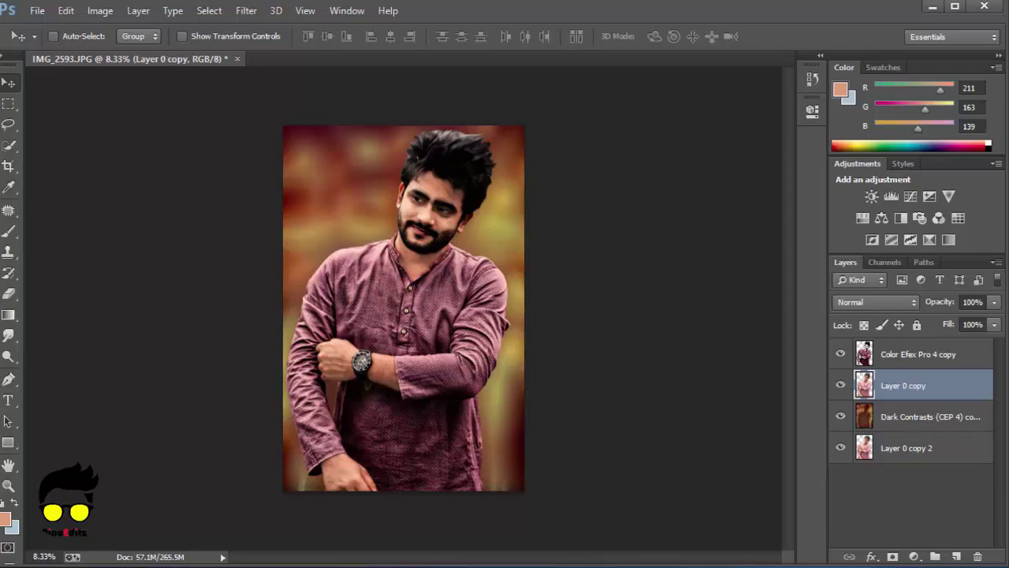
Add a new empty Layer 1 and move it to the top, above Color Efex Pro 4 copy
key("ctrl+plus")
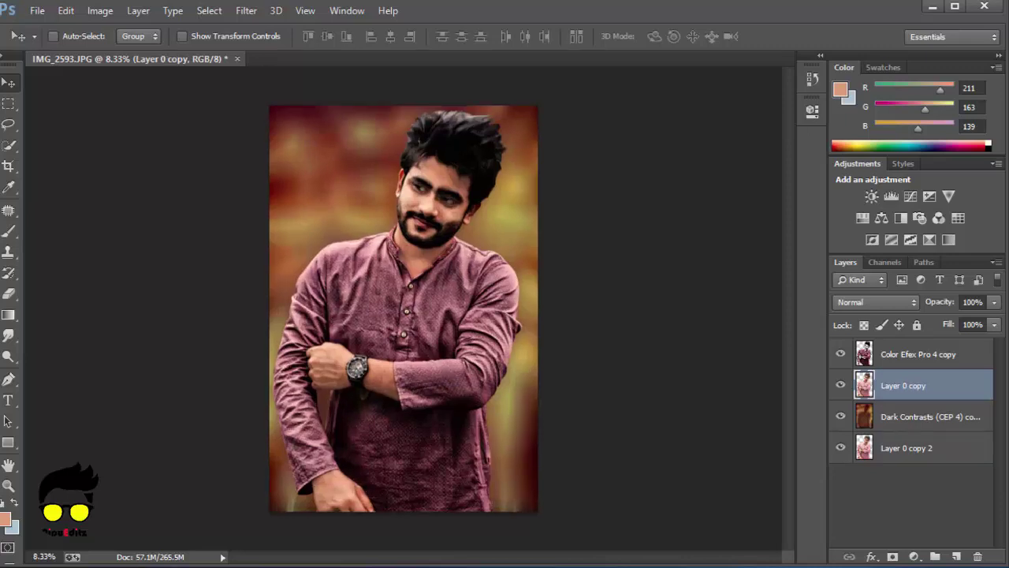
key("ctrl+plus")
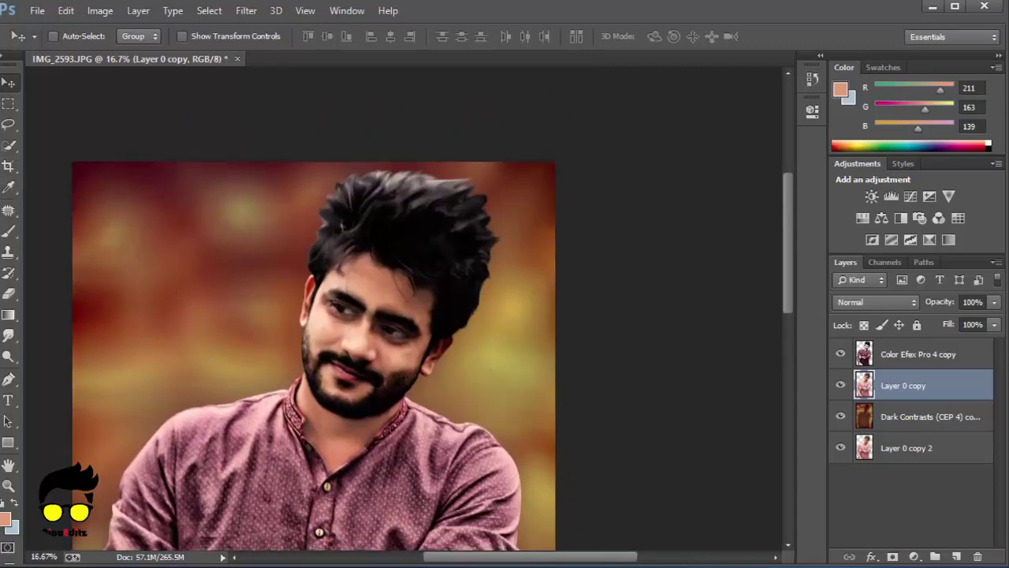
left_click(956, 556)
key("ctrl+bracketright")
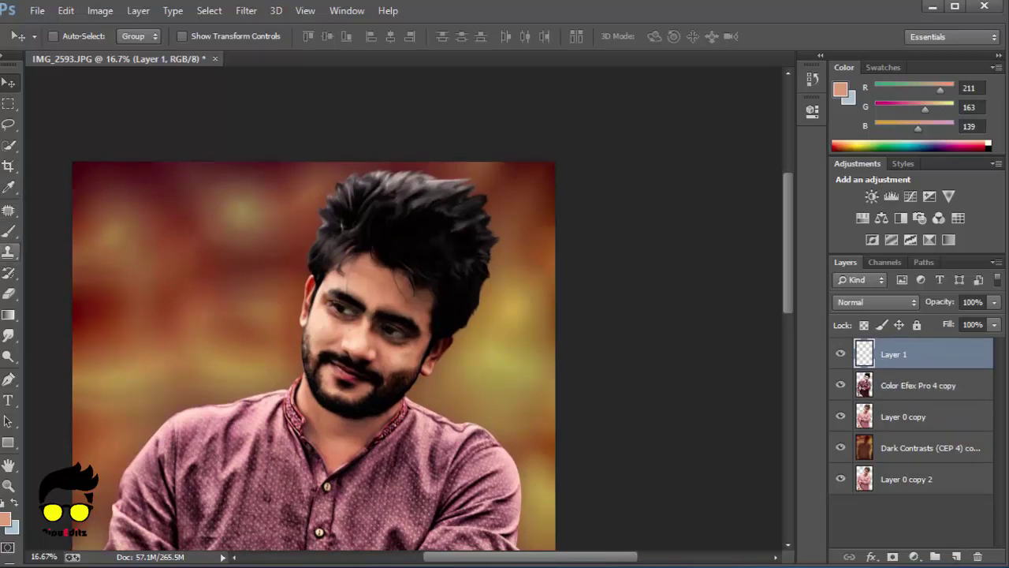
Switch to the Brush tool and set the foreground colour to #ff5500
key("g")
key("j")
key("b")
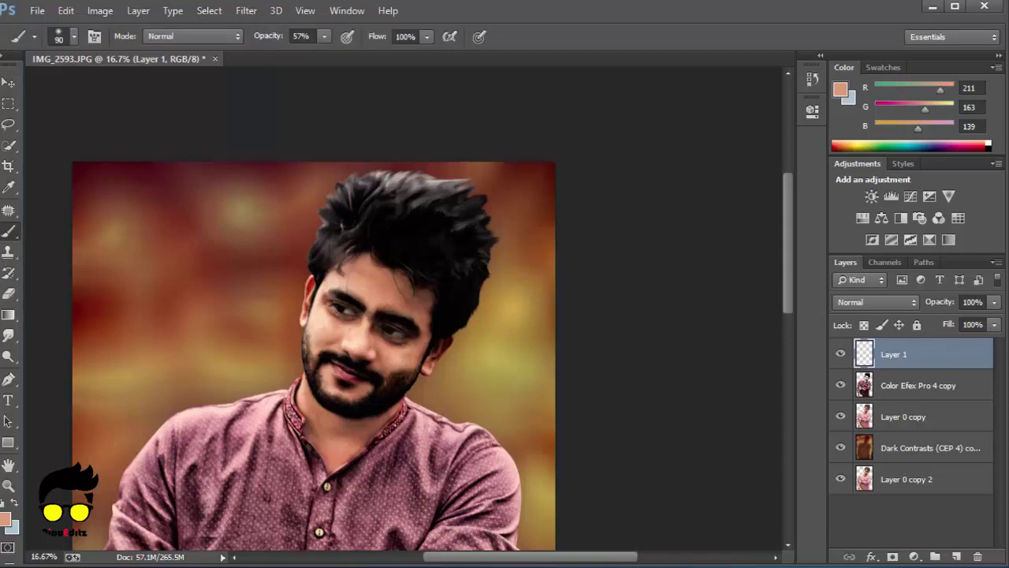
key("bracketright")
key("bracketright")
key("bracketright")
key("i")
left_click(5, 518)
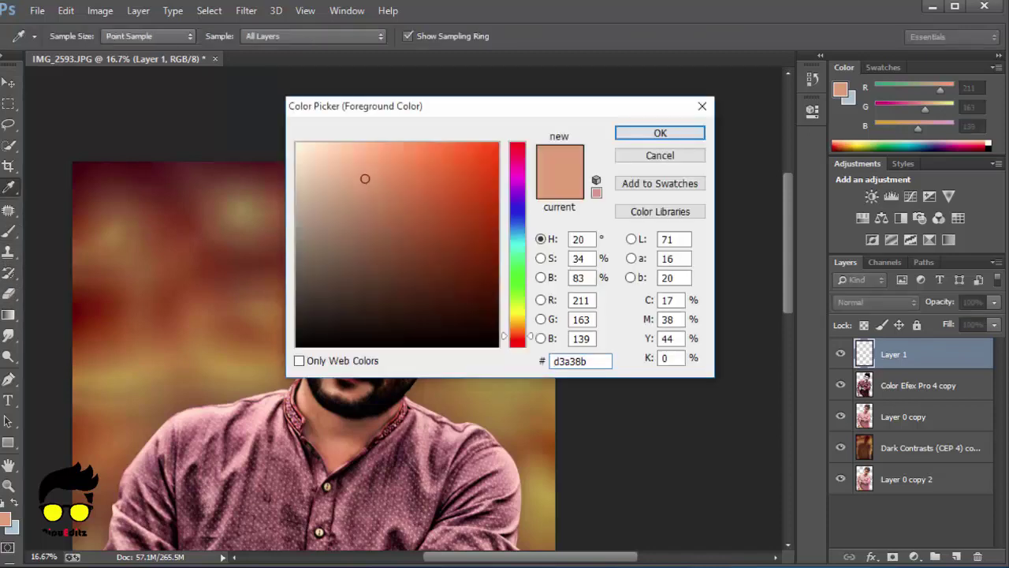
type("ff5500")
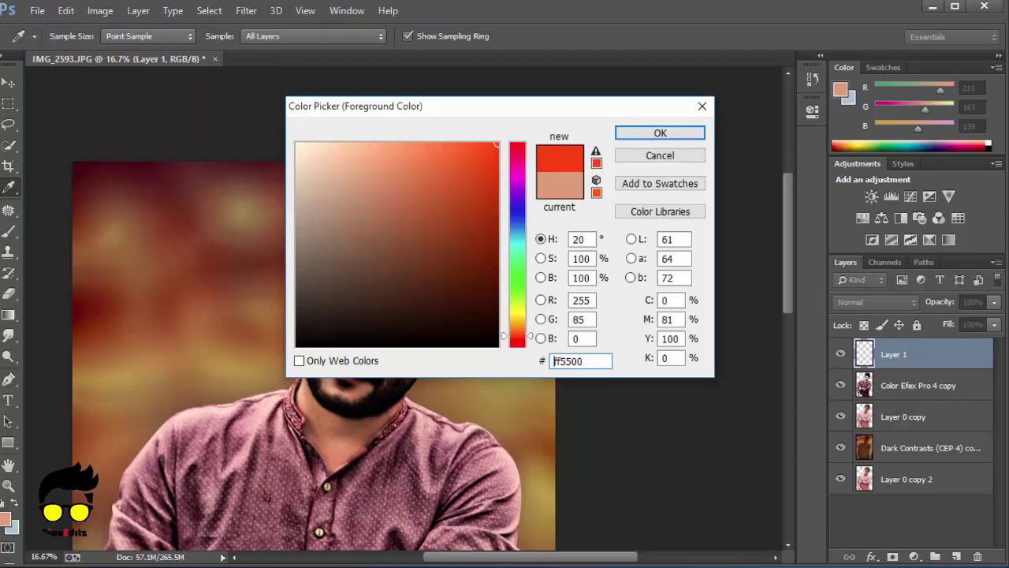
key("Return")
Paint a single 1200 px soft dab over the top of the hair
key("b")
key("bracketright")
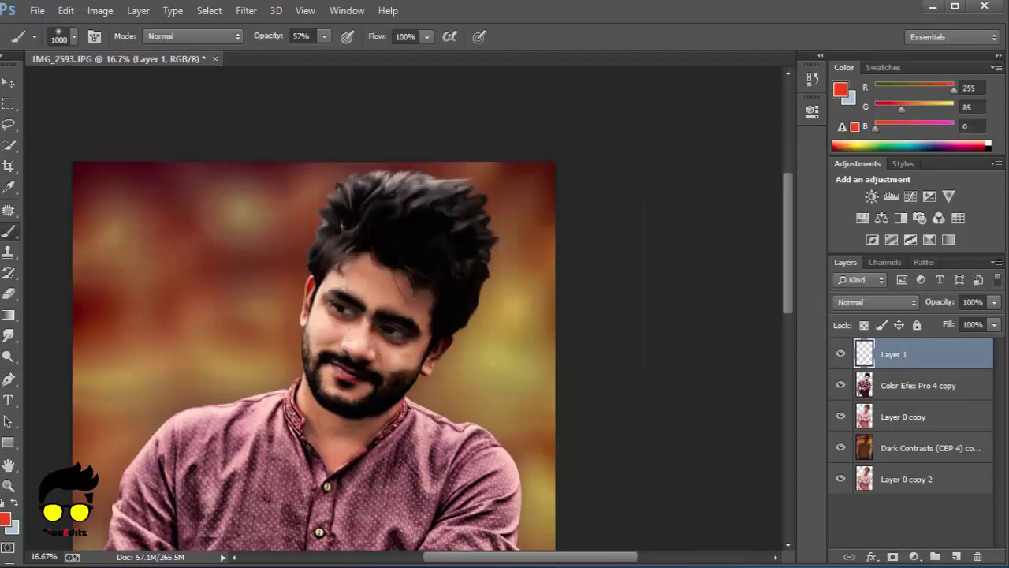
key("bracketright")
key("bracketright")
left_click(453, 219)
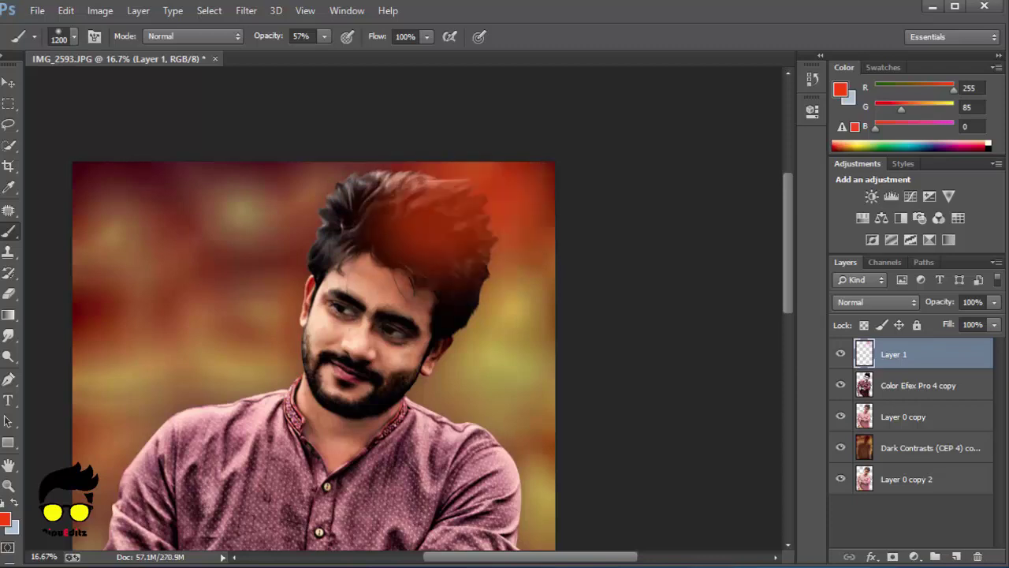
Preview Multiply, Soft Light and Hue blend modes on the orange tint layer
key("v")
left_click(876, 302)
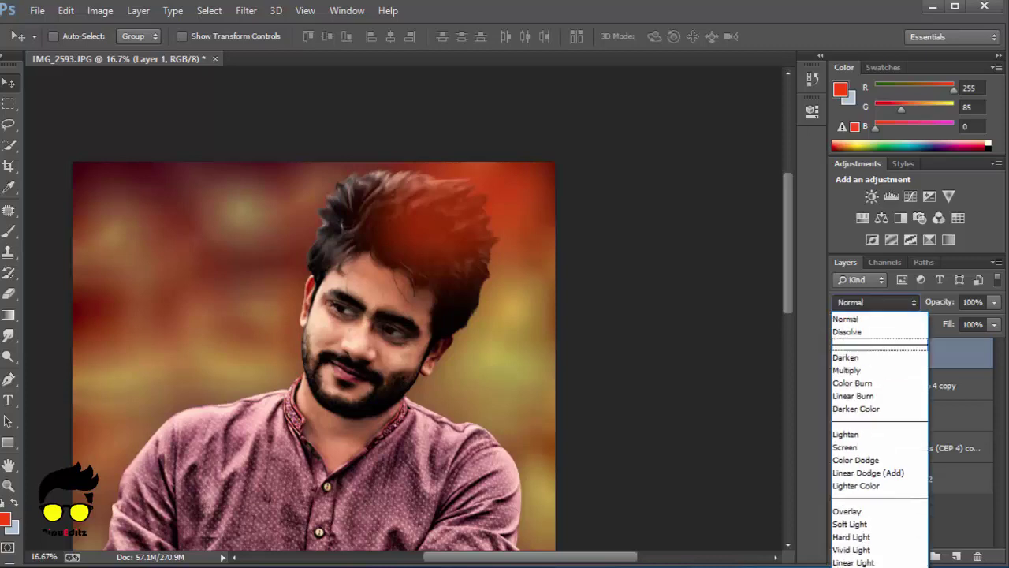
left_click(863, 365)
key("Down")
key("Down")
key("Down")
key("Down")
key("Down")
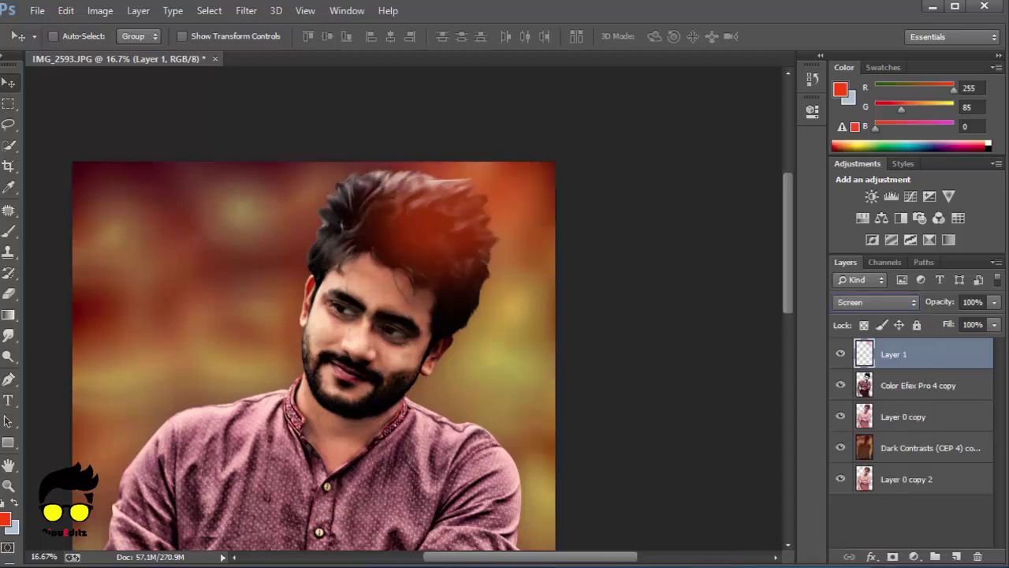
key("Down")
key("Down")
key("Down")
key("Down")
key("Down")
key("Down")
key("Down")
key("Down")
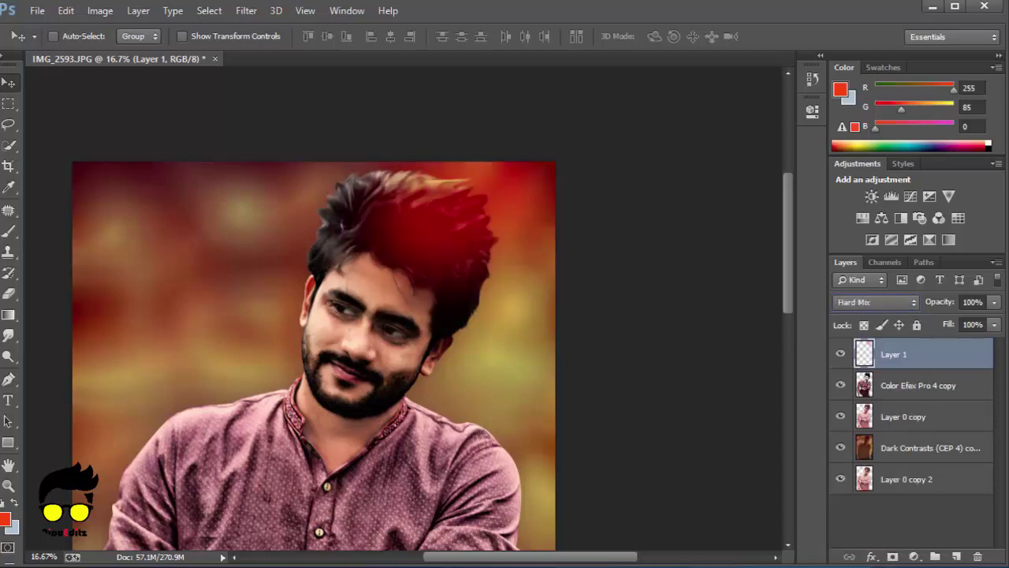
key("Down")
key("Down")
key("Down")
key("Down")
key("Down")
key("Down")
key("Up")
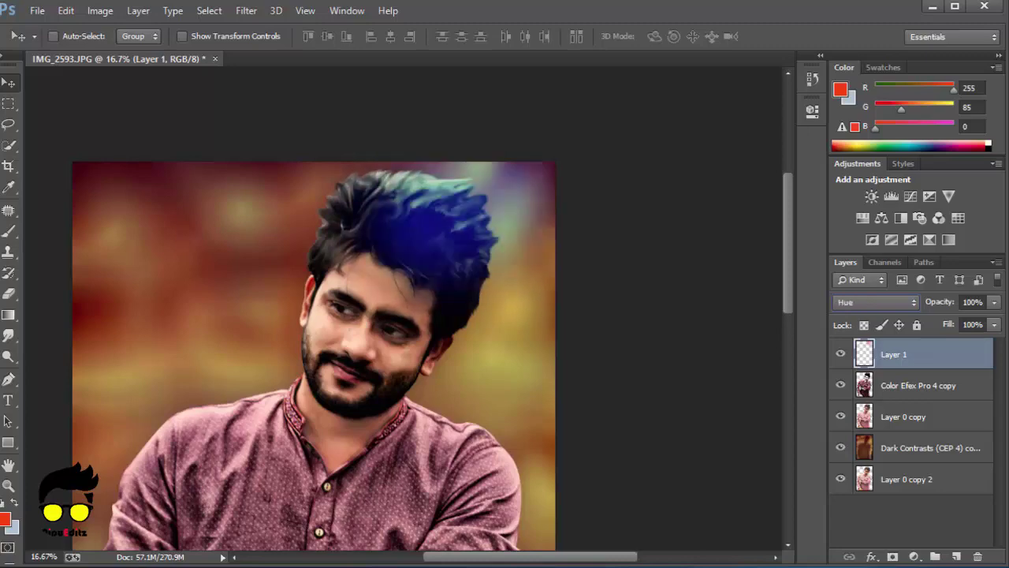
key("Down")
key("Down")
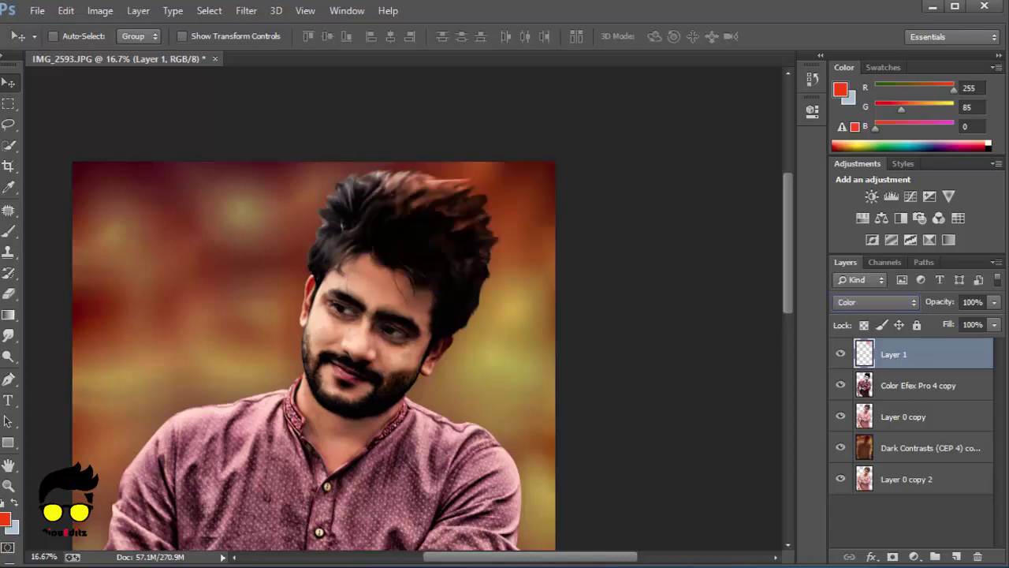
key("ctrl+minus")
key("ctrl+minus")
key("ctrl+minus")
key("ctrl+plus")
key("ctrl+plus")
scroll(410, 315, "up", 2)
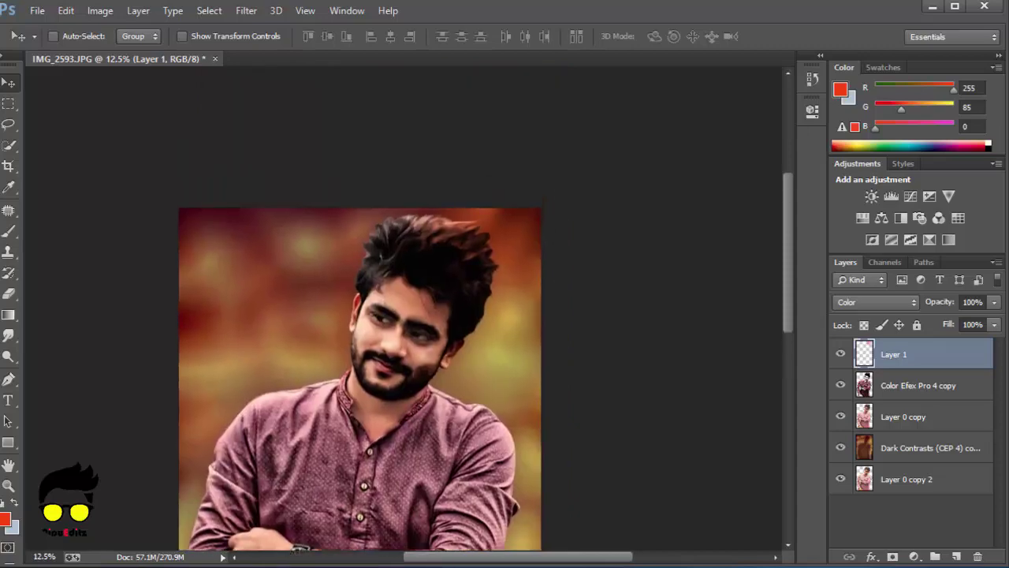
key("ctrl+plus")
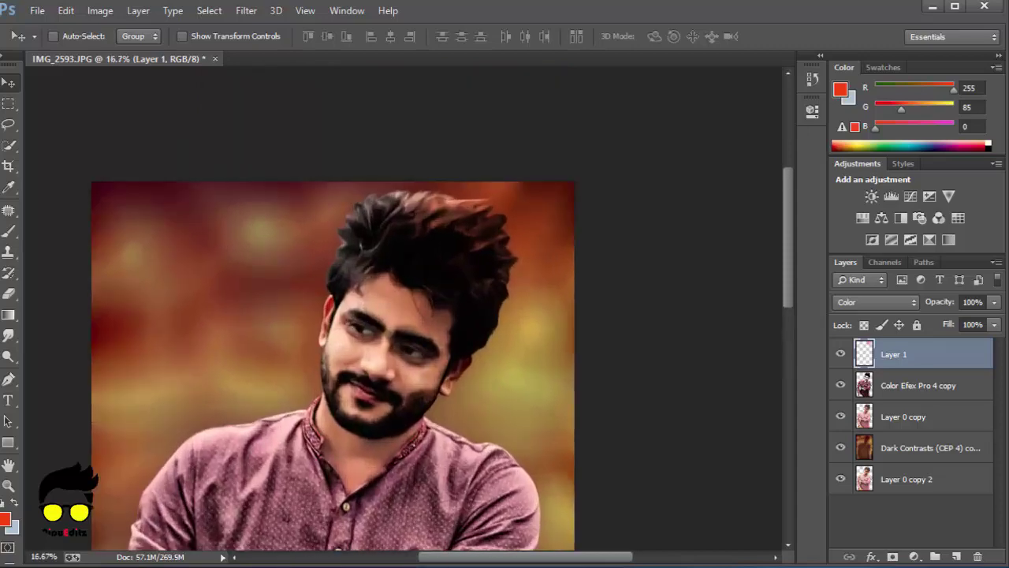
Compare Saturation with Color, then settle the tint layer on Color blending
left_click(875, 302)
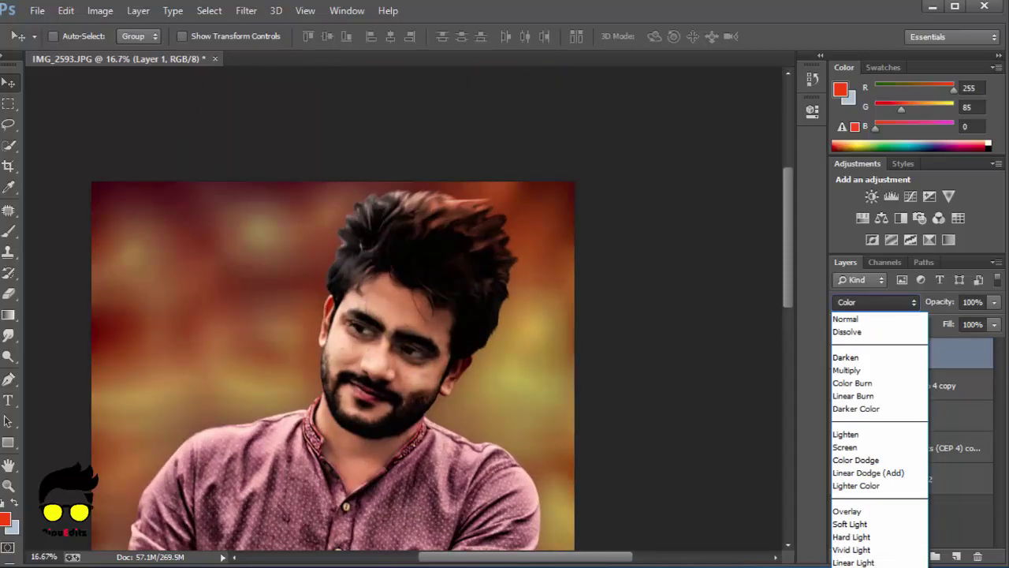
key("Escape")
key("Down")
key("Up")
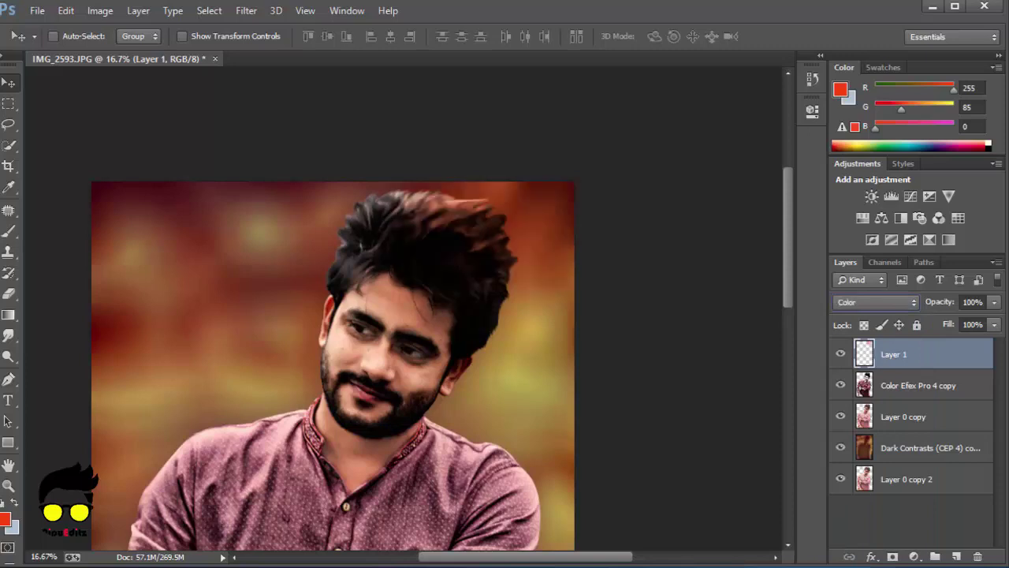
key("Up")
key("ctrl+minus")
key("ctrl+minus")
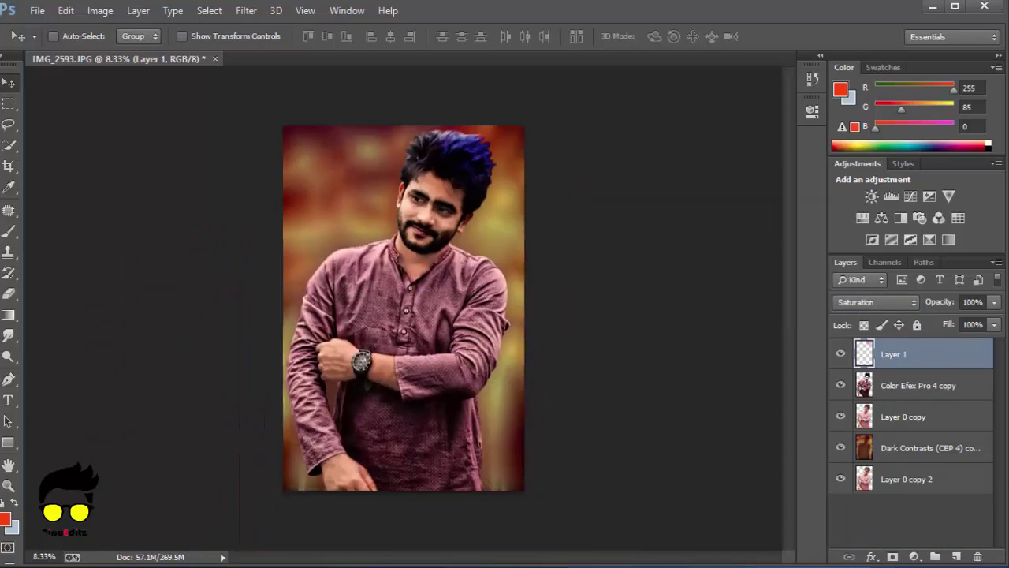
left_click(876, 302)
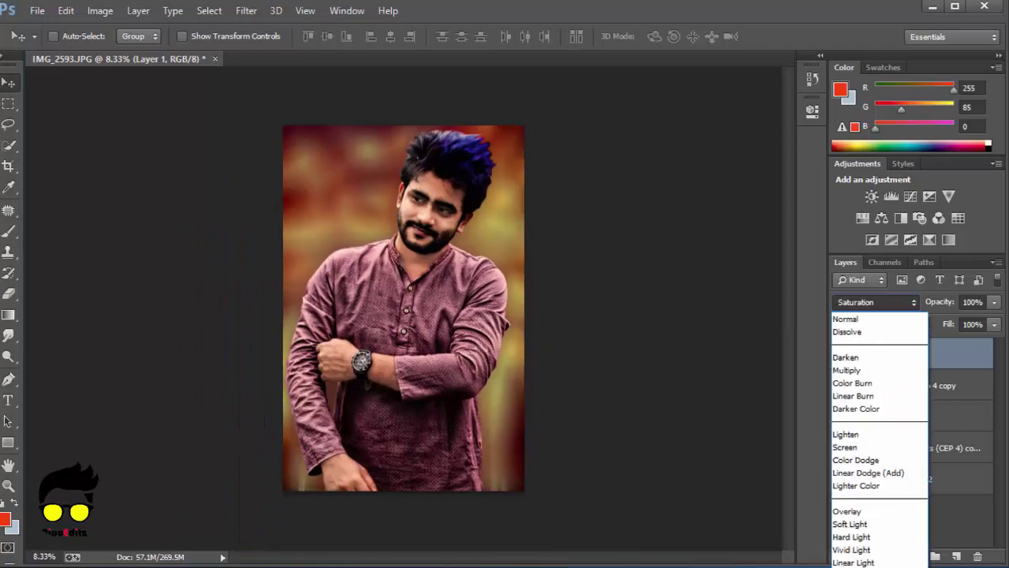
key("Return")
key("ctrl+plus")
key("ctrl+plus")
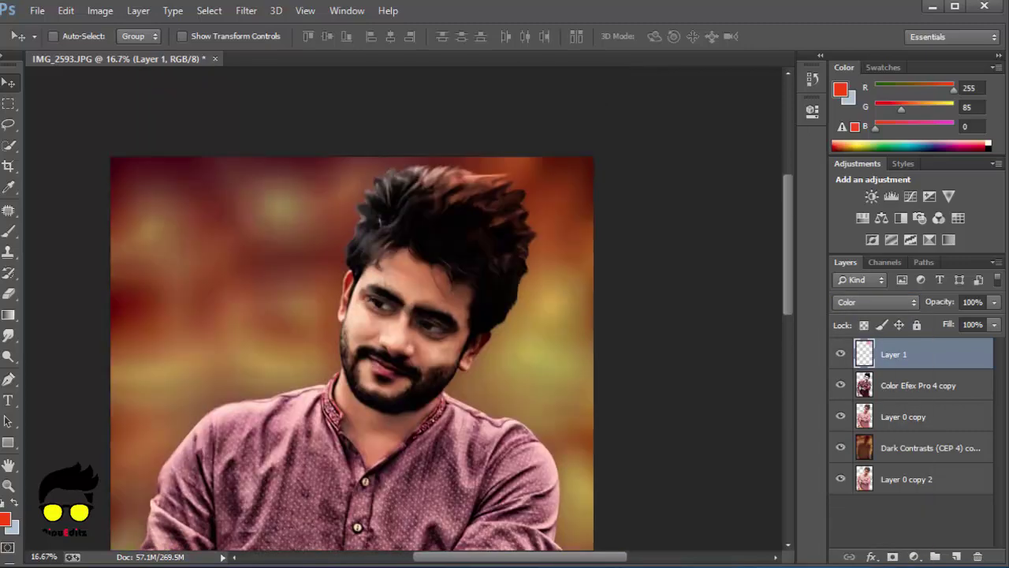
Move the orange tint and enlarge it with Free Transform to cover the head
left_click_drag(497, 186, 520, 169)
key("ctrl+t")
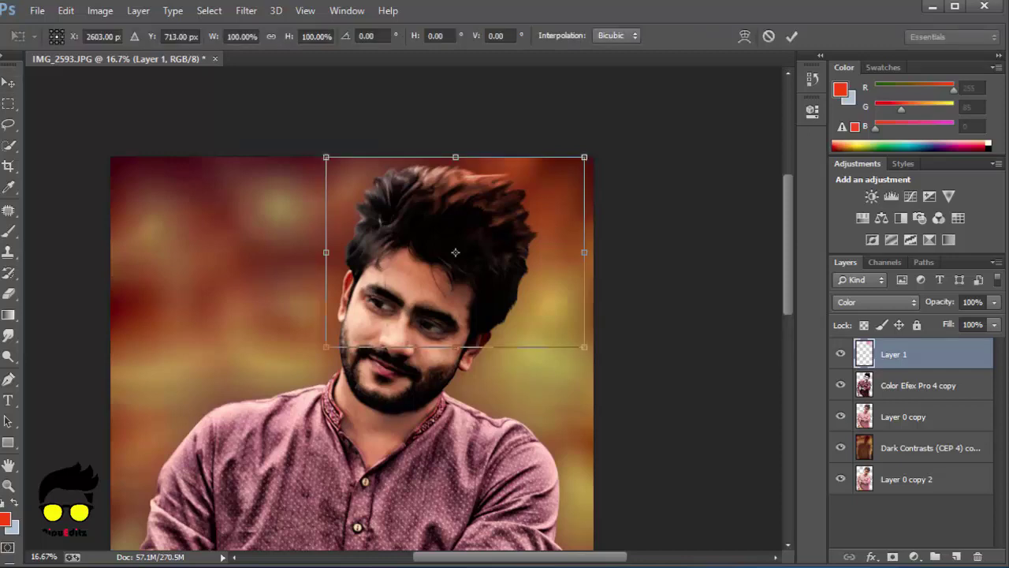
left_click_drag(326, 347, 279, 413)
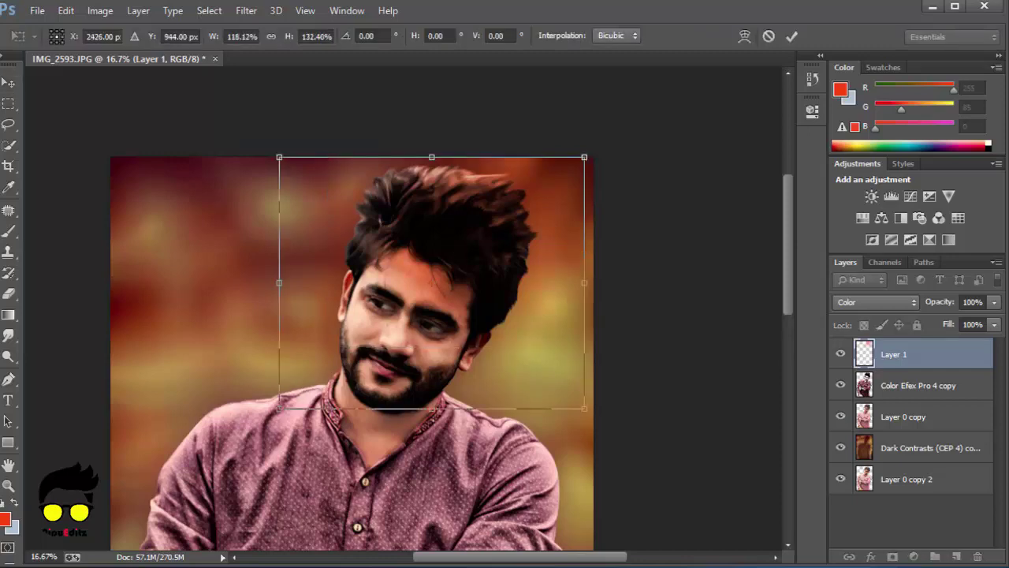
key("ctrl+plus")
left_click_drag(487, 129, 495, 118)
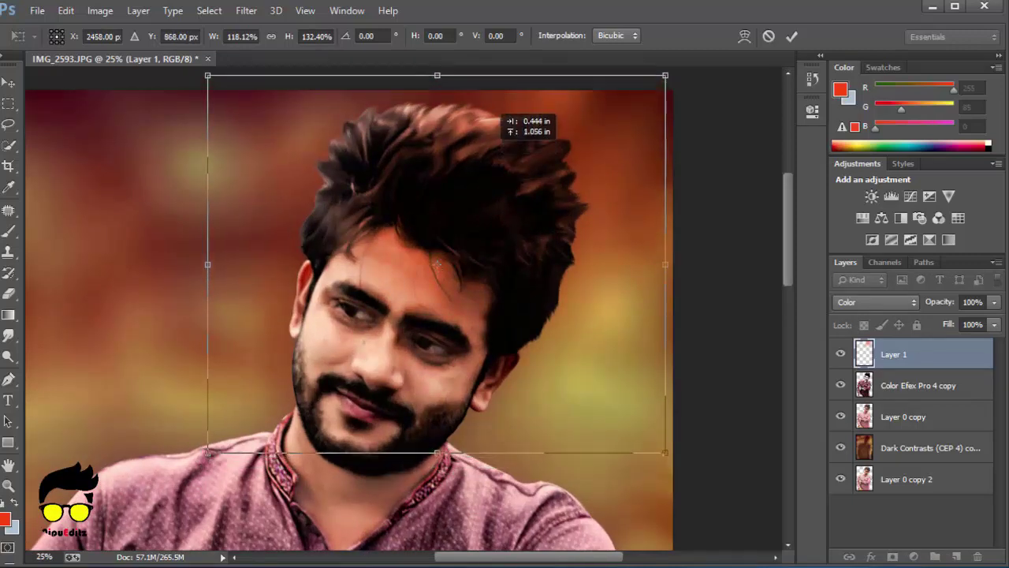
key("Return")
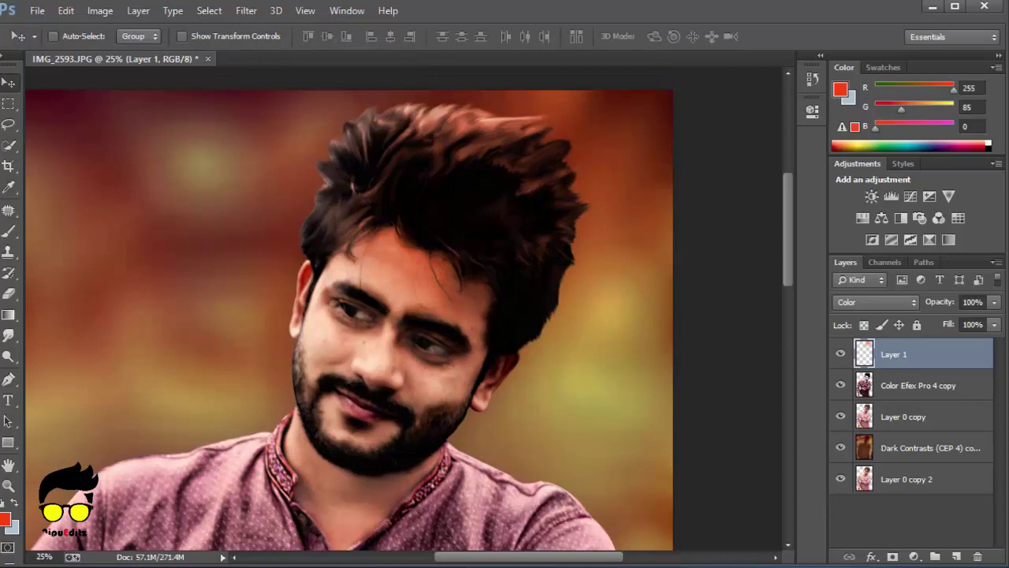
Erase excess tint with an enlarged Eraser at 50% opacity
key("e")
key("ctrl+plus")
key("bracketright")
key("bracketright")
key("bracketright")
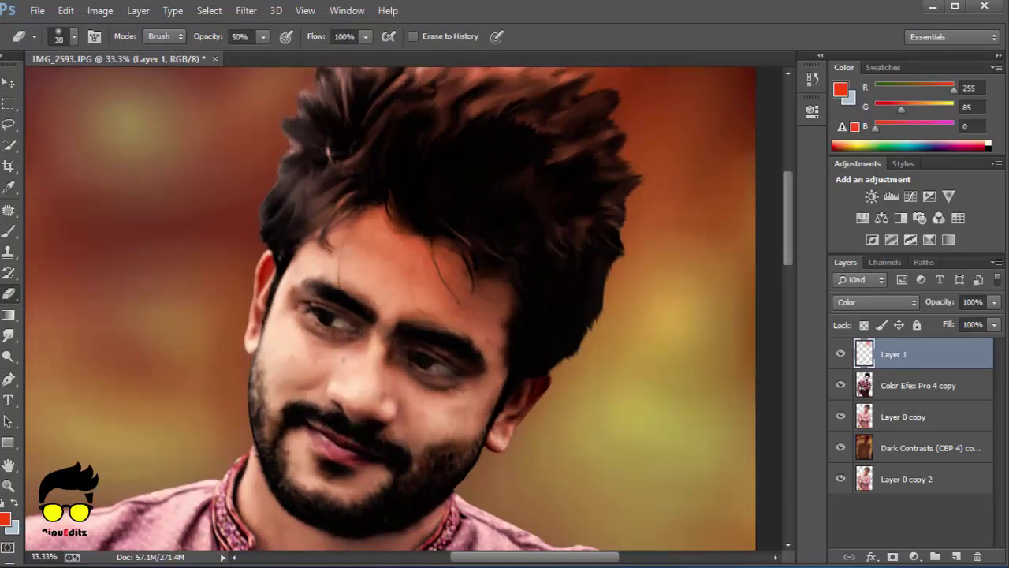
key("bracketright")
key("bracketright")
key("bracketright")
key("bracketright")
key("bracketright")
key("bracketright")
key("bracketright")
key("bracketright")
key("bracketright")
key("ctrl+minus")
key("ctrl+minus")
key("v")
key("ctrl+plus")
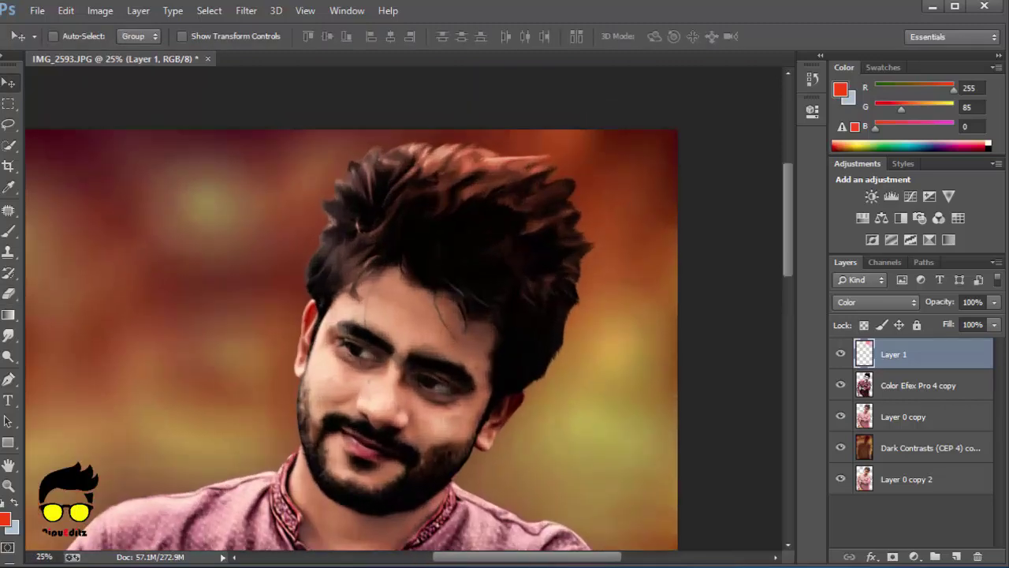
Duplicate Layer 1 as Layer 1 copy and reselect the top-right hair area
right_click(918, 354)
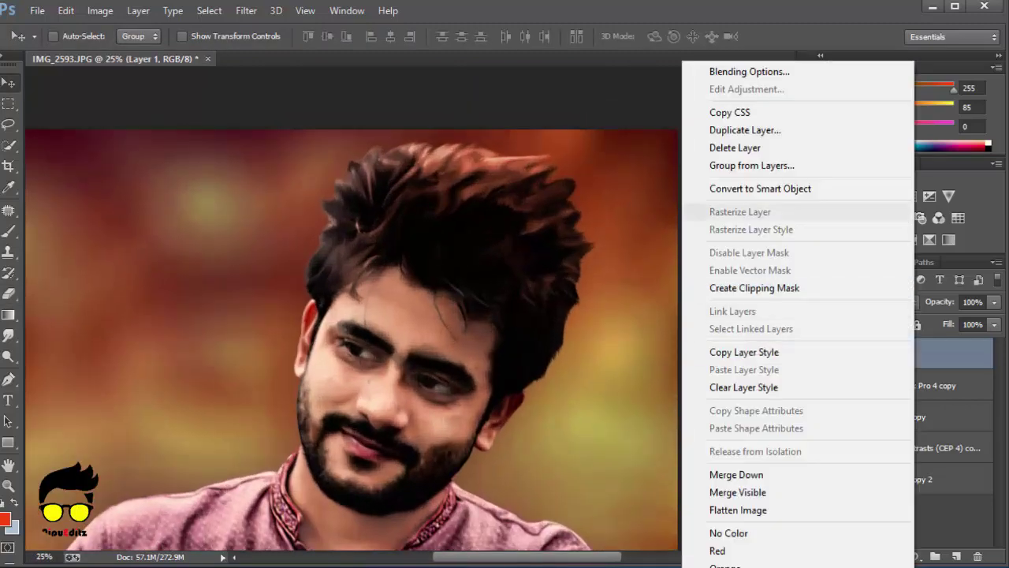
left_click(757, 131)
key("Return")
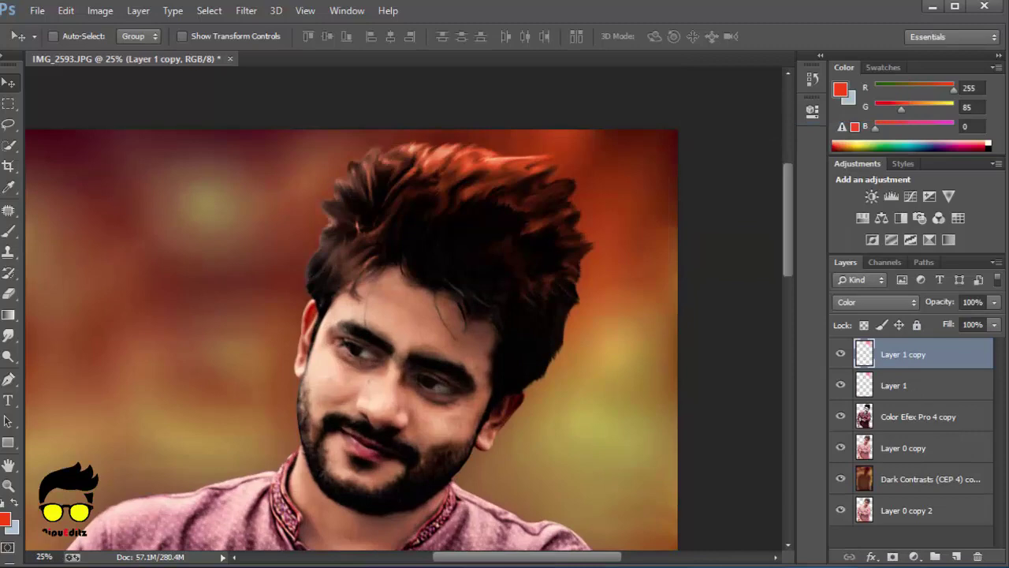
key("ctrl+shift+d")
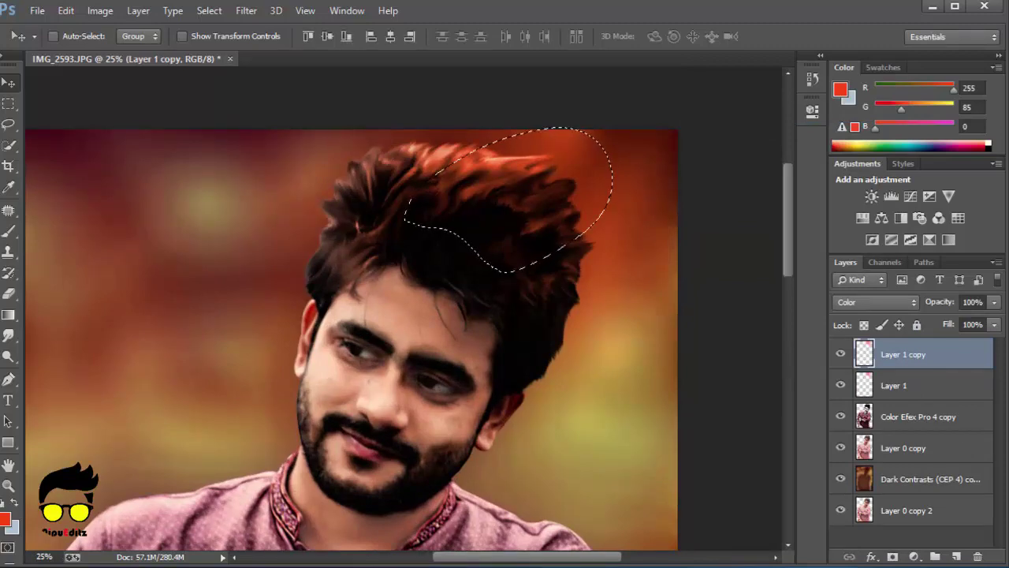
Set the foreground colour to bright green, then deselect
left_click(5, 518)
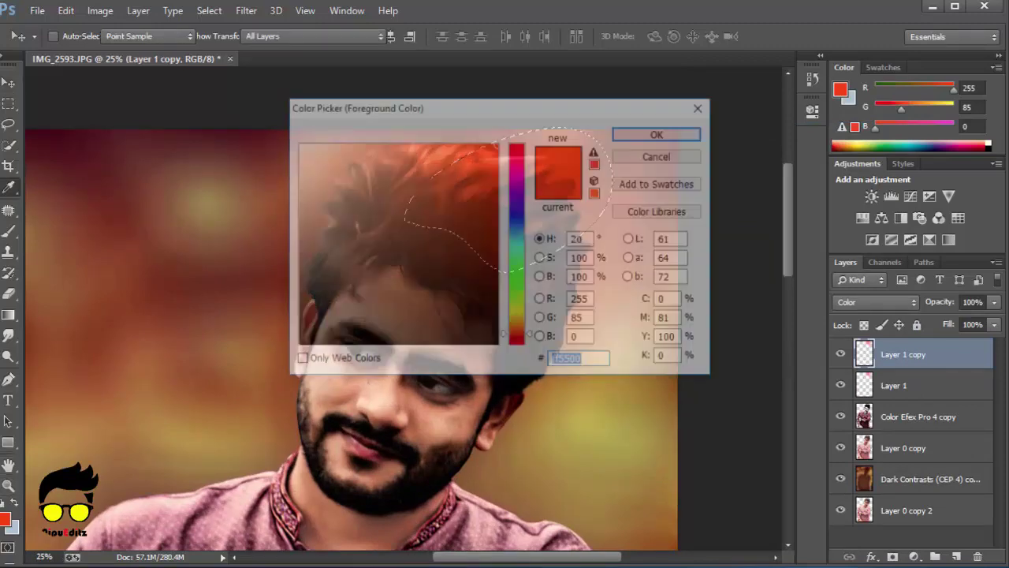
type("00baff0024ff")
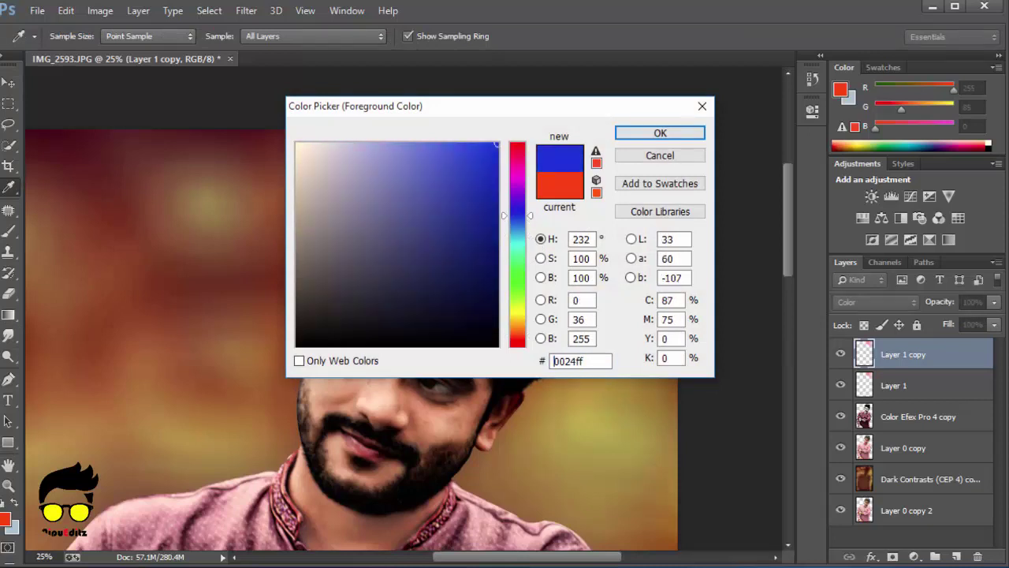
left_click_drag(516, 214, 517, 278)
key("Return")
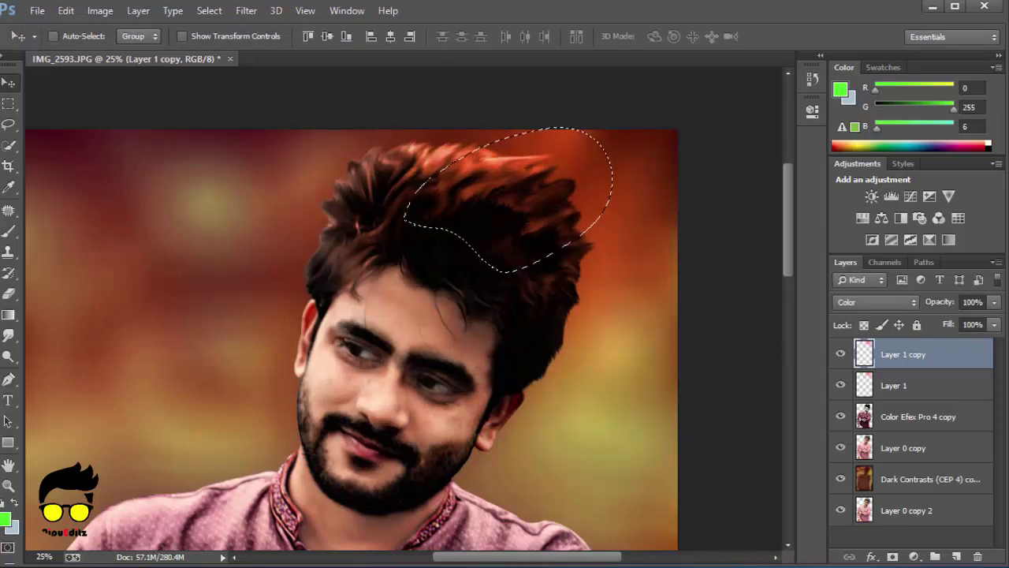
key("ctrl+d")
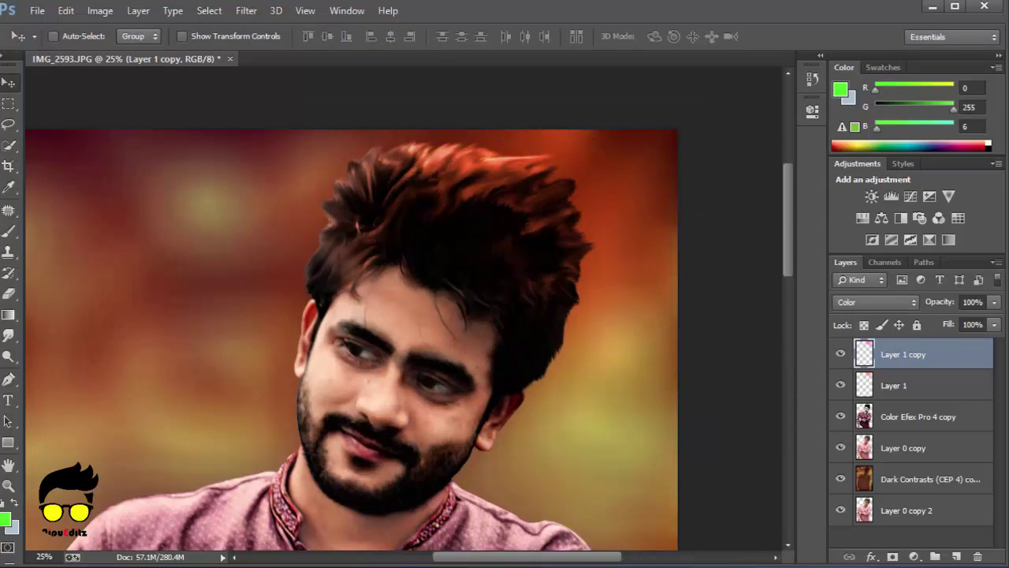
Lower the opacity of Layer 1 and Layer 1 copy by dragging the slider
left_click(893, 385)
left_click_drag(994, 302, 963, 320)
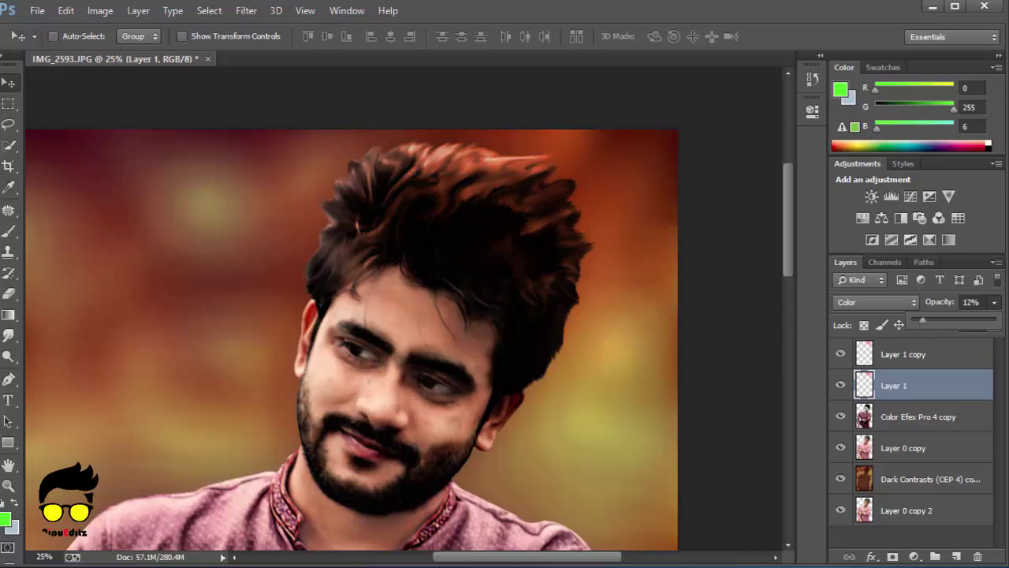
left_click_drag(962, 320, 924, 320)
left_click(903, 354)
left_click_drag(994, 302, 958, 320)
key("ctrl+minus")
key("ctrl+minus")
key("ctrl+plus")
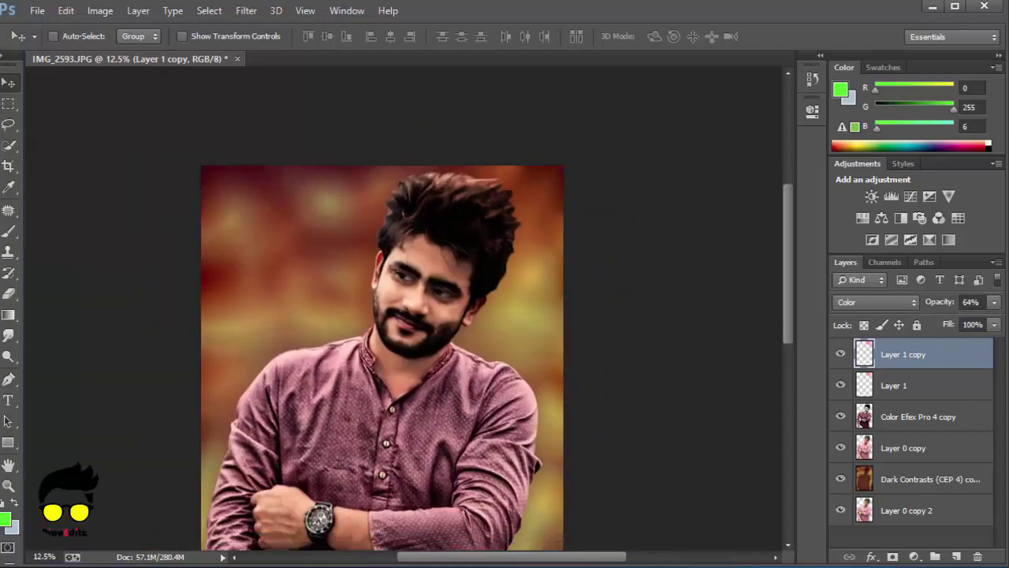
left_click_drag(441, 339, 413, 364)
key("0")
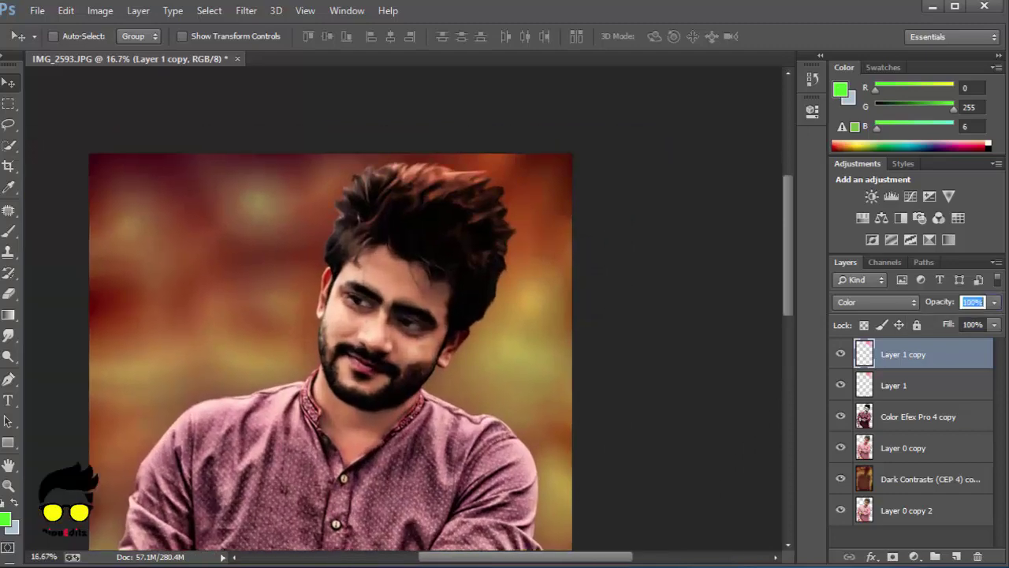
Retune Layer 1's opacity and set Layer 1 copy's opacity to 36%
key("alt+bracketleft")
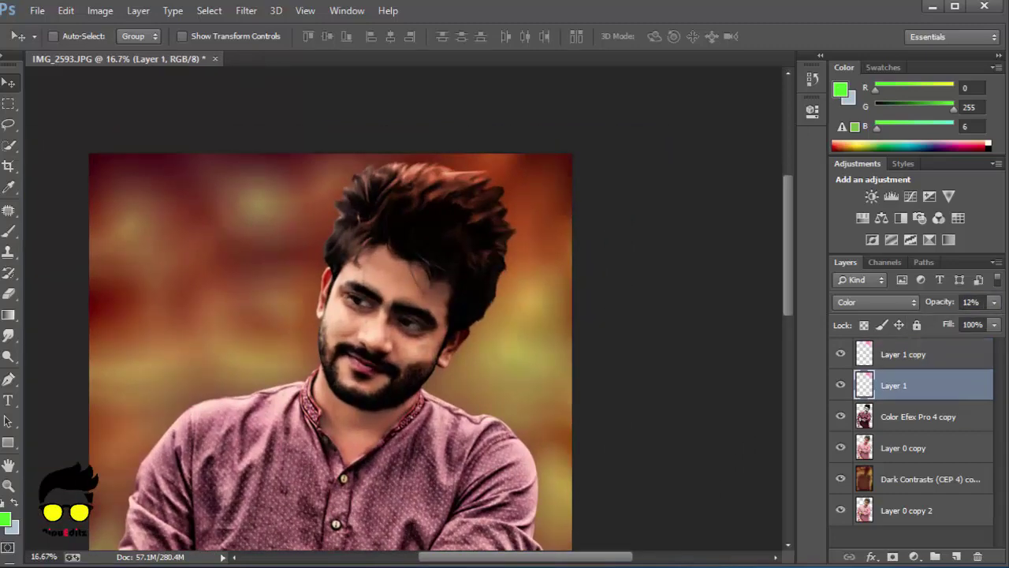
key("0")
key("8")
key("7")
key("alt+bracketright")
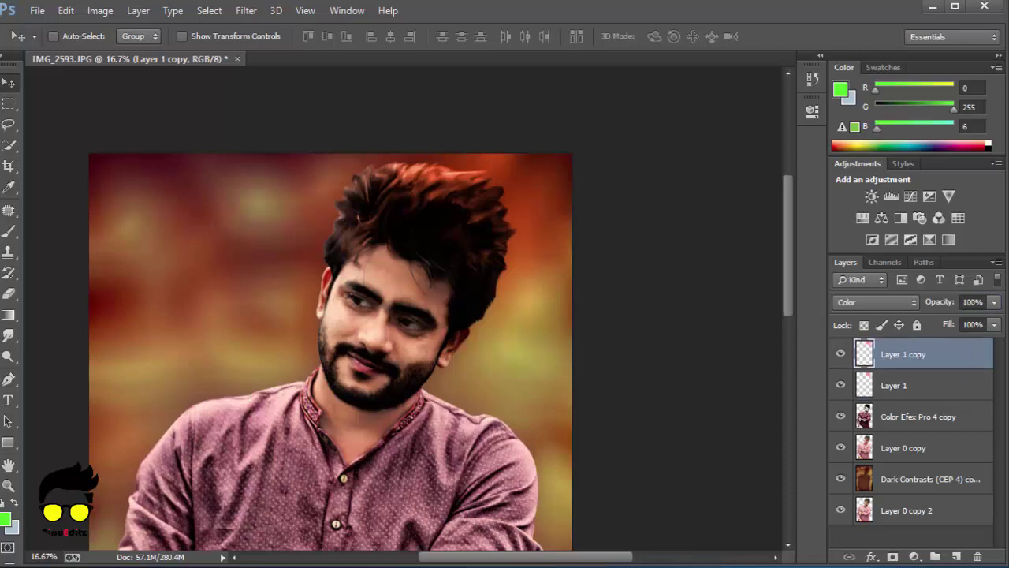
key("6")
key("9")
key("3")
key("5")
key("3")
key("6")
key("ctrl+minus")
key("ctrl+minus")
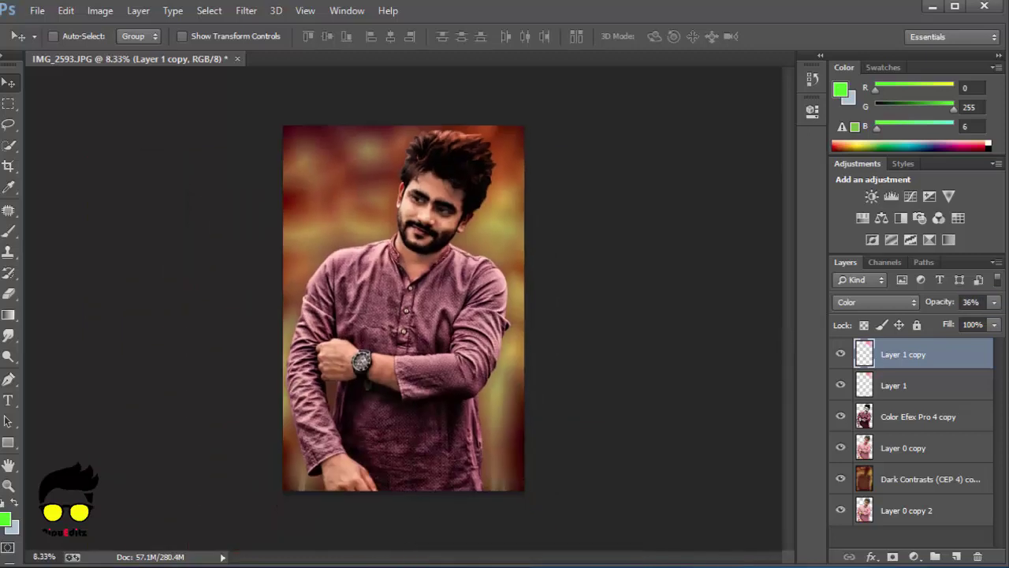
key("ctrl+plus")
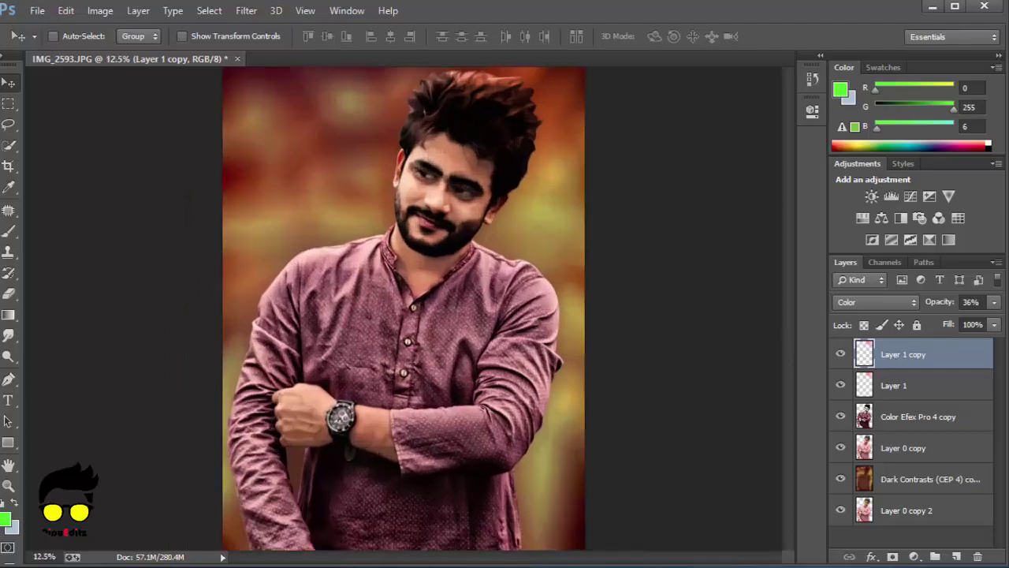
key("ctrl+plus")
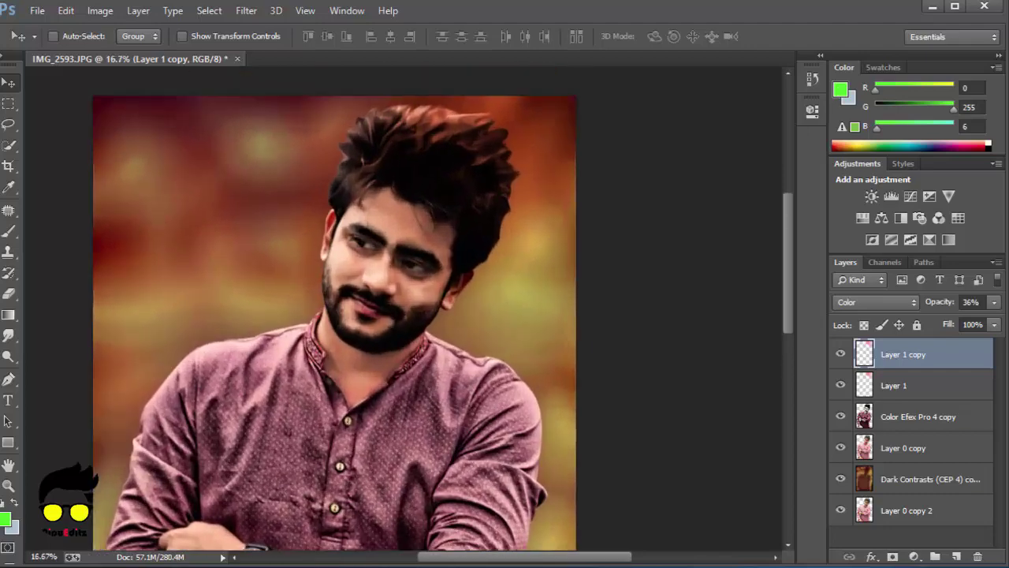
key("ctrl+plus")
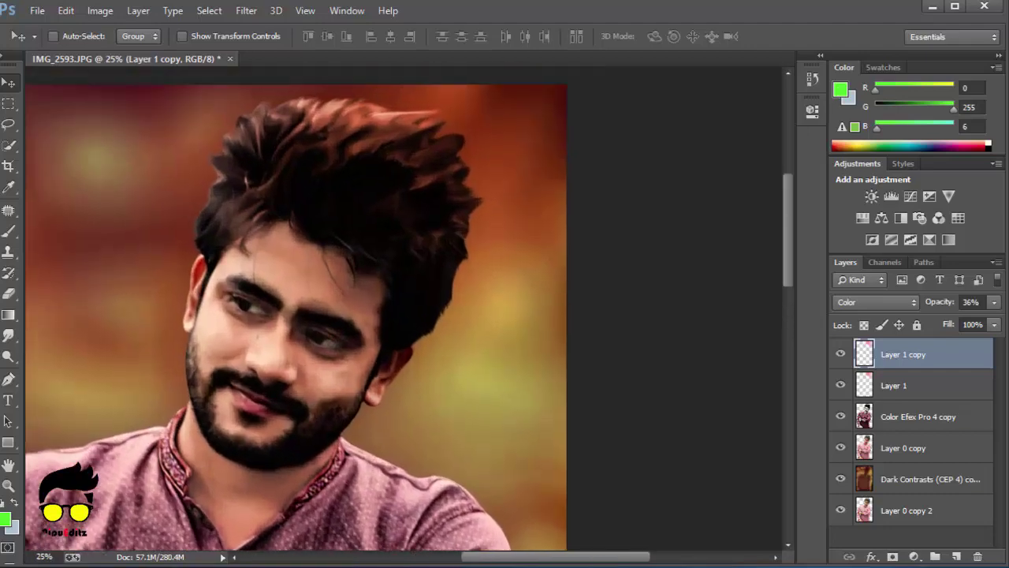
Choose the 27 px textured brush preset and enlarge it to 30
left_click(8, 231)
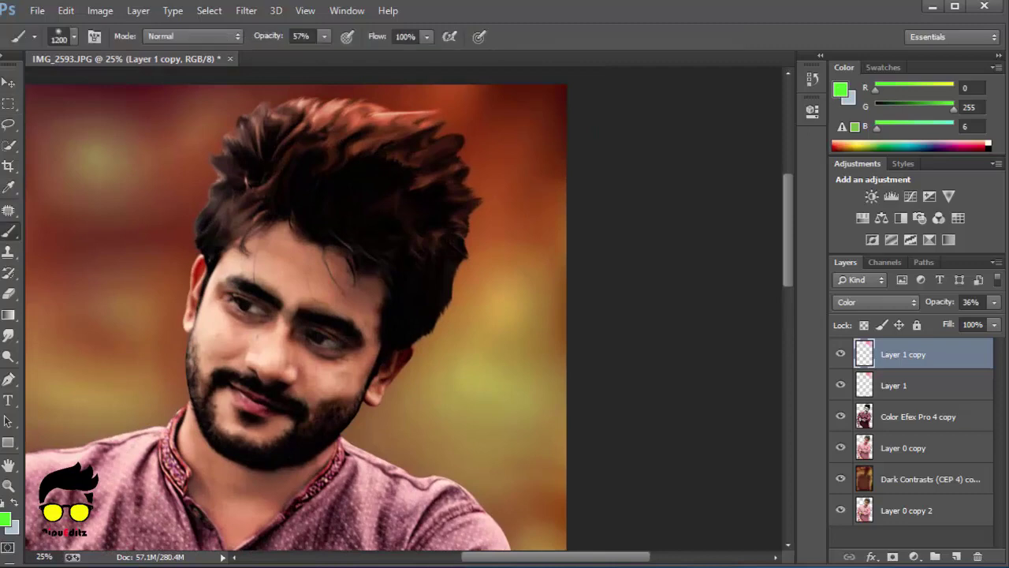
left_click(73, 36)
scroll(95, 197, "down", 2)
scroll(95, 197, "down", 2)
scroll(94, 197, "down", 2)
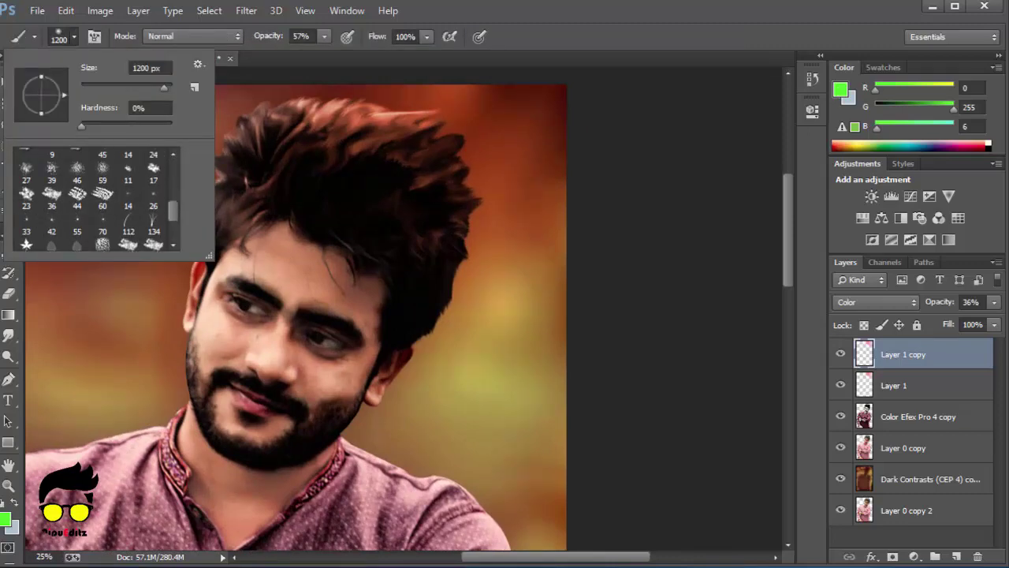
left_click(26, 168)
key("Return")
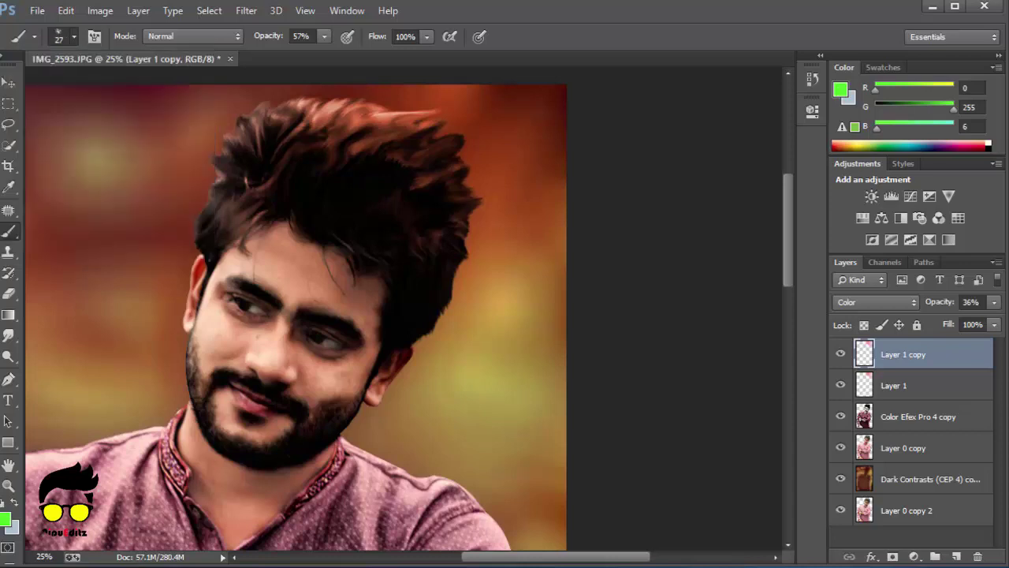
key("bracketright")
key("bracketright")
key("bracketright")
key("bracketright")
Add Layer 2 on top and paint a broad green stroke over the right-side hair
left_click(957, 556)
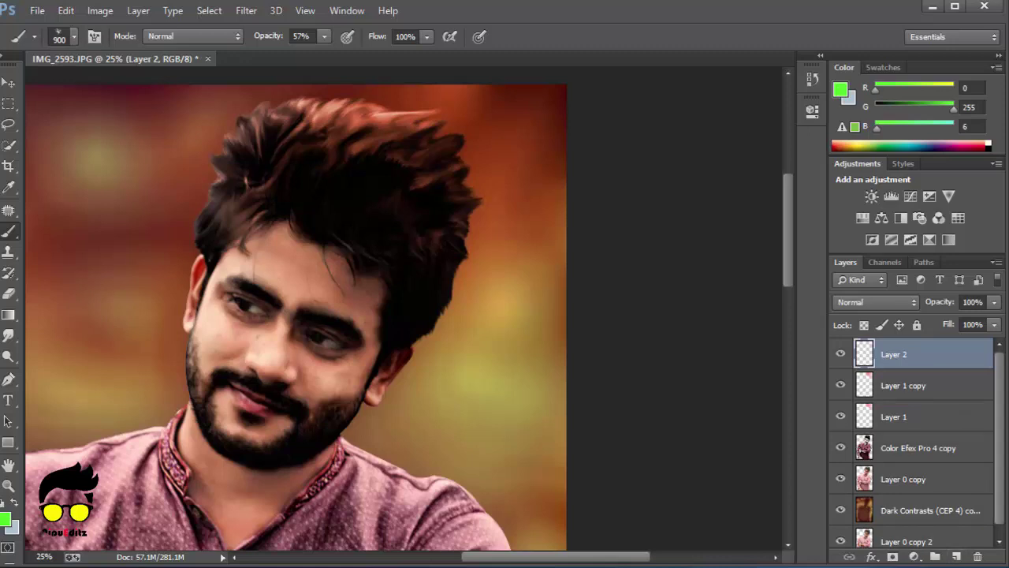
left_click_drag(386, 233, 520, 166)
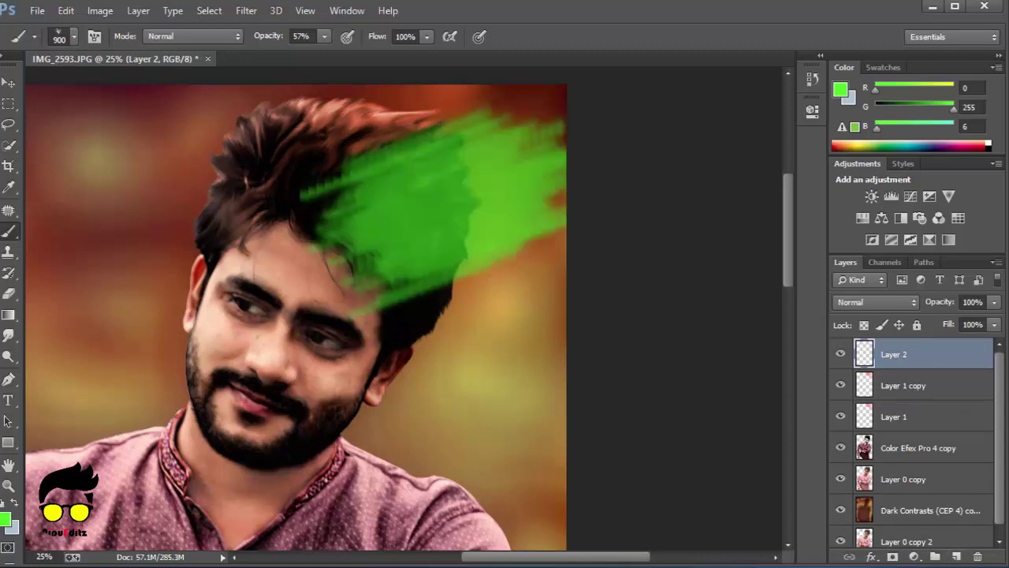
key("ctrl+plus")
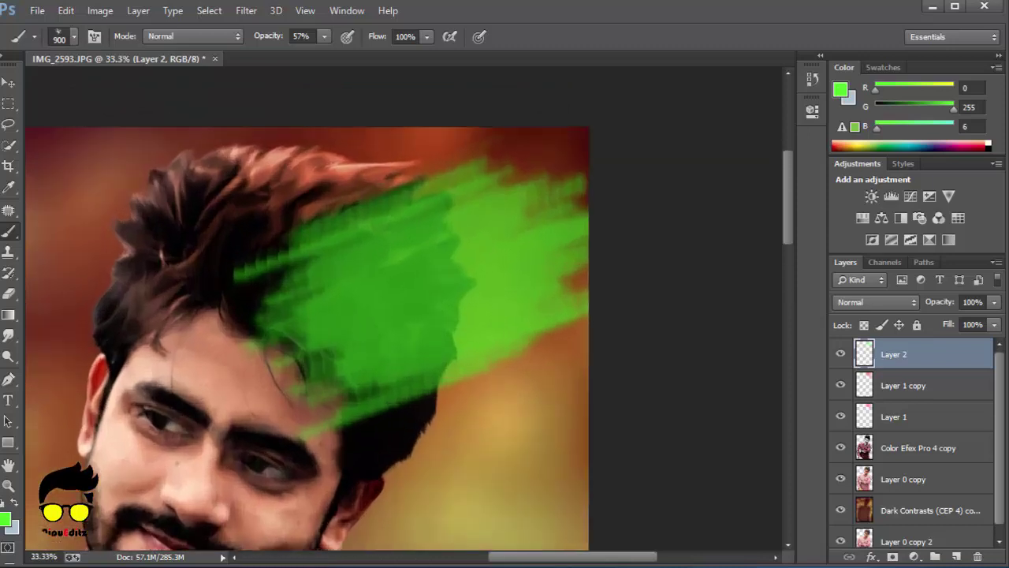
key("ctrl+minus")
Try Darker Color and neighbouring blend modes on the green Layer 2
key("v")
left_click(875, 302)
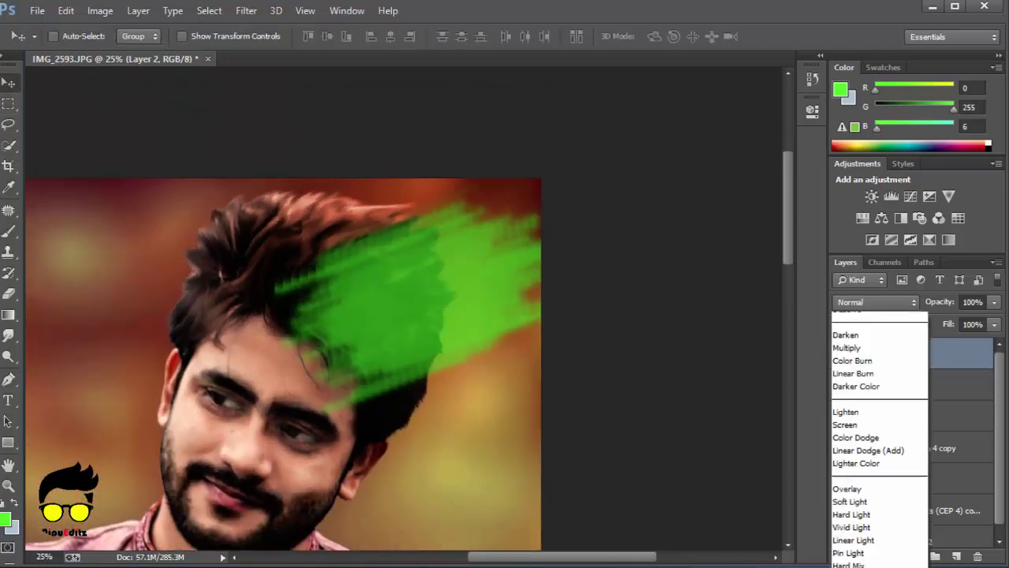
left_click(855, 405)
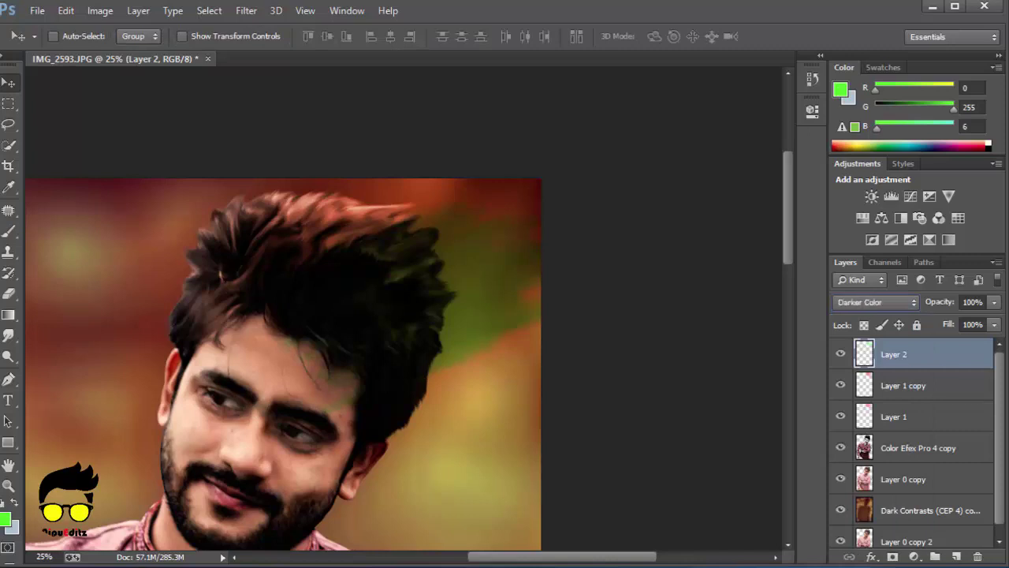
key("Down")
key("Down")
key("Down")
key("Down")
key("Down")
key("Down")
key("Down")
key("Down")
key("Up")
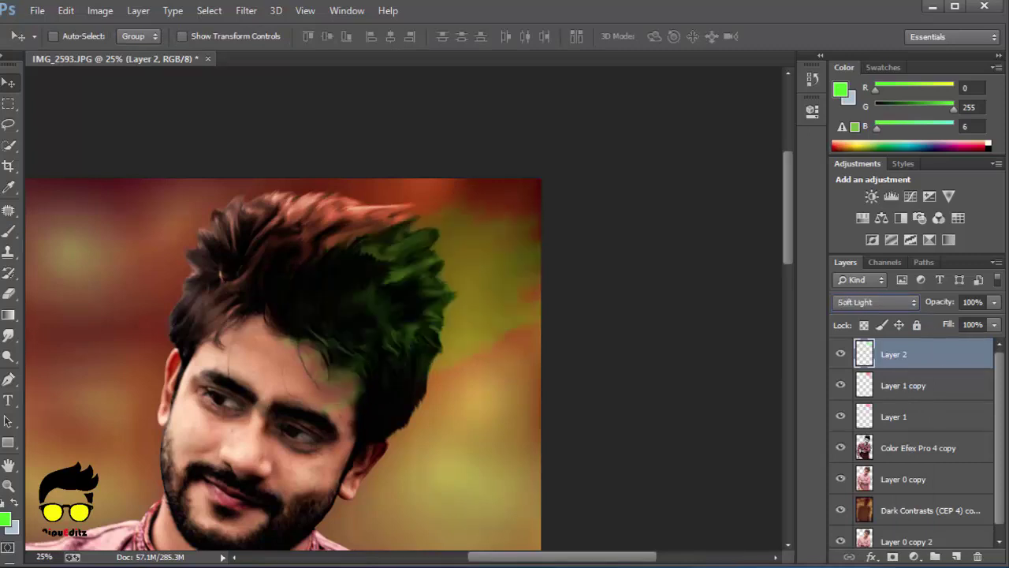
key("Down")
key("Down")
key("Down")
key("Down")
key("Down")
key("Down")
key("Down")
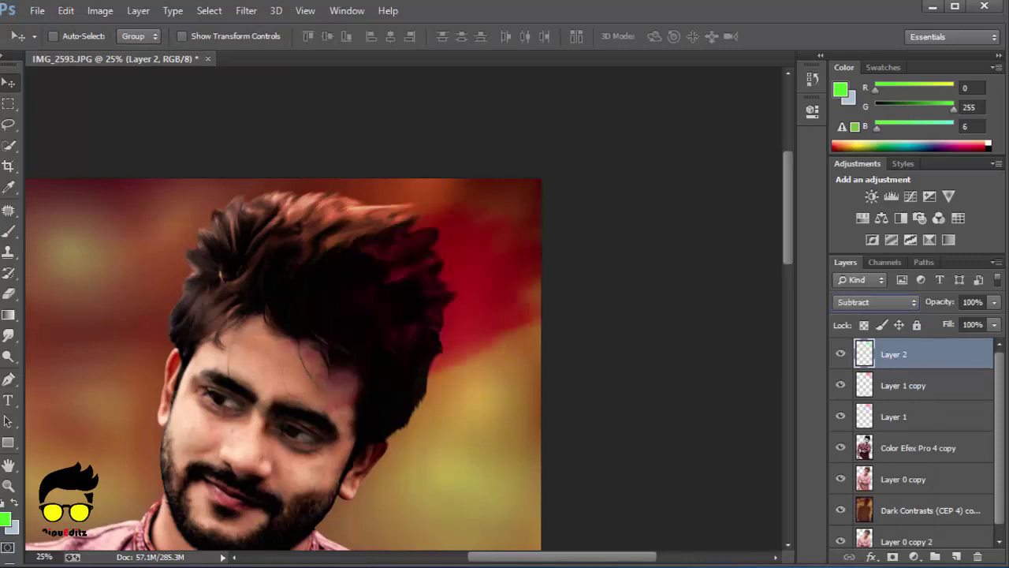
key("Down")
key("Down")
Step Layer 2 through Luminosity, Difference and Hard Mix into the Light modes
key("Down")
key("Down")
key("Down")
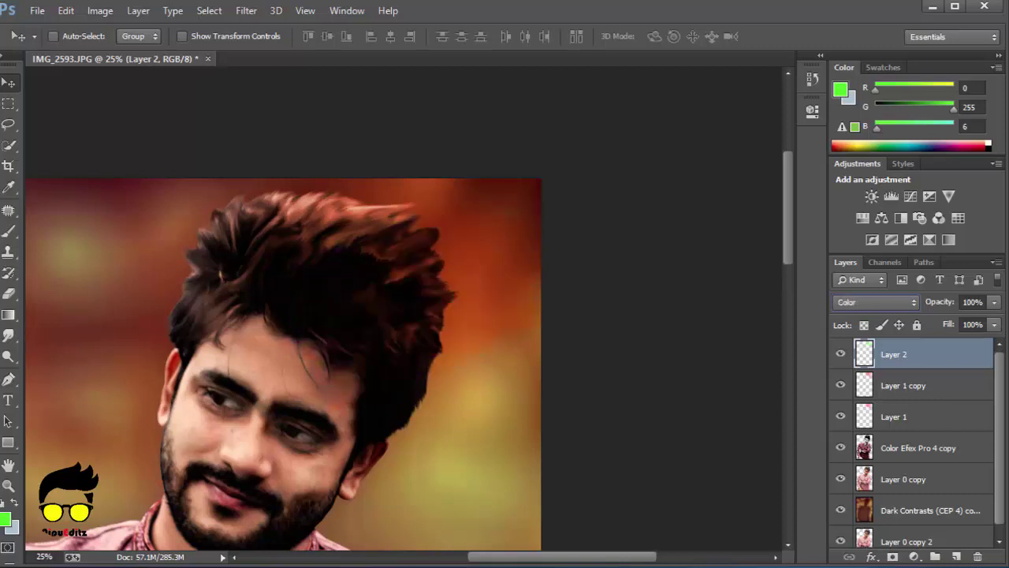
key("Down")
key("Up")
key("Down")
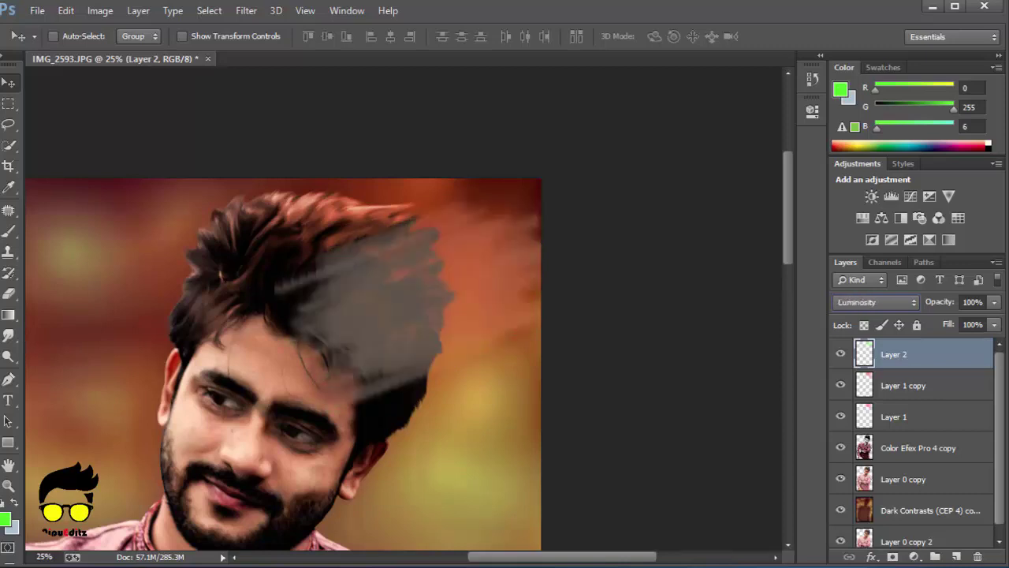
key("Up")
key("Up")
key("Up")
key("Up")
key("Up")
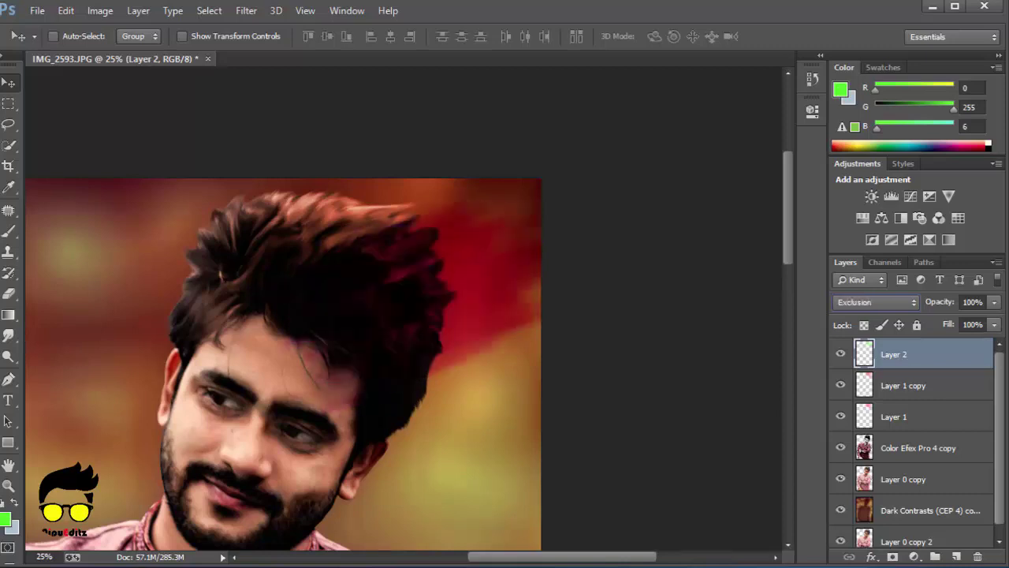
key("Up")
key("Up")
key("Up")
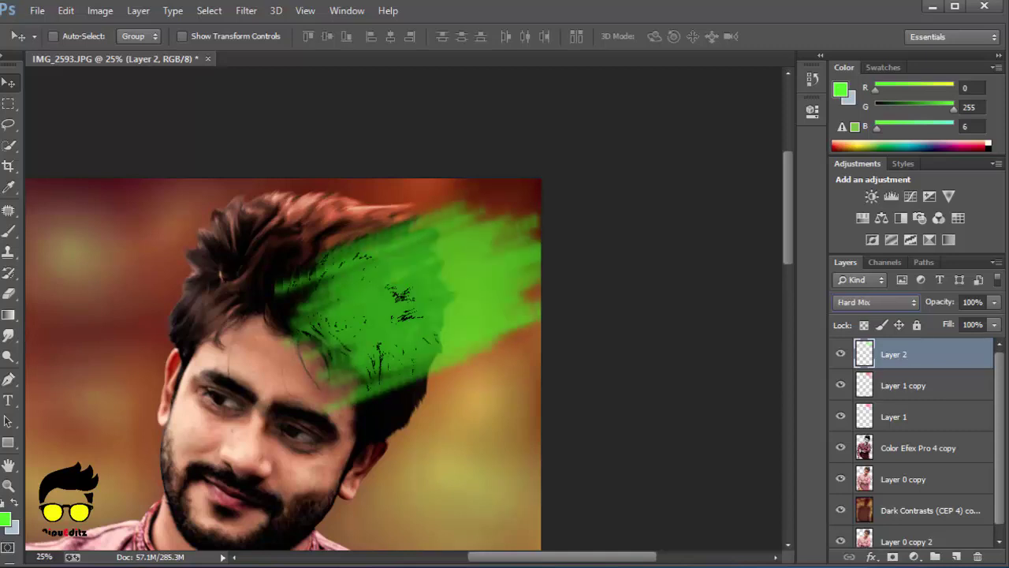
key("Up")
key("Up")
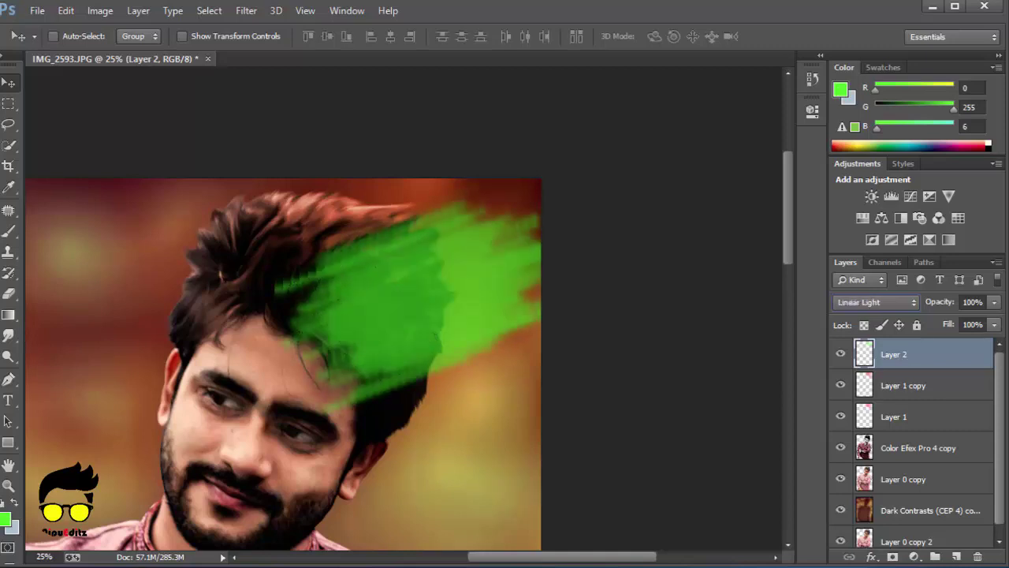
key("Up")
key("Up")
key("Up")
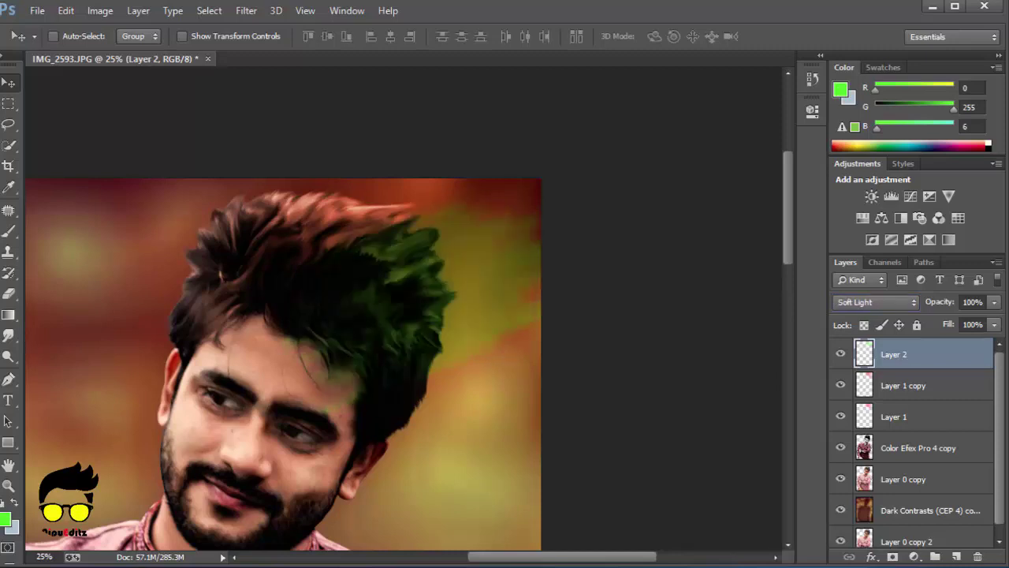
Erase green spill from the background beside the hair with a 50% Eraser
key("e")
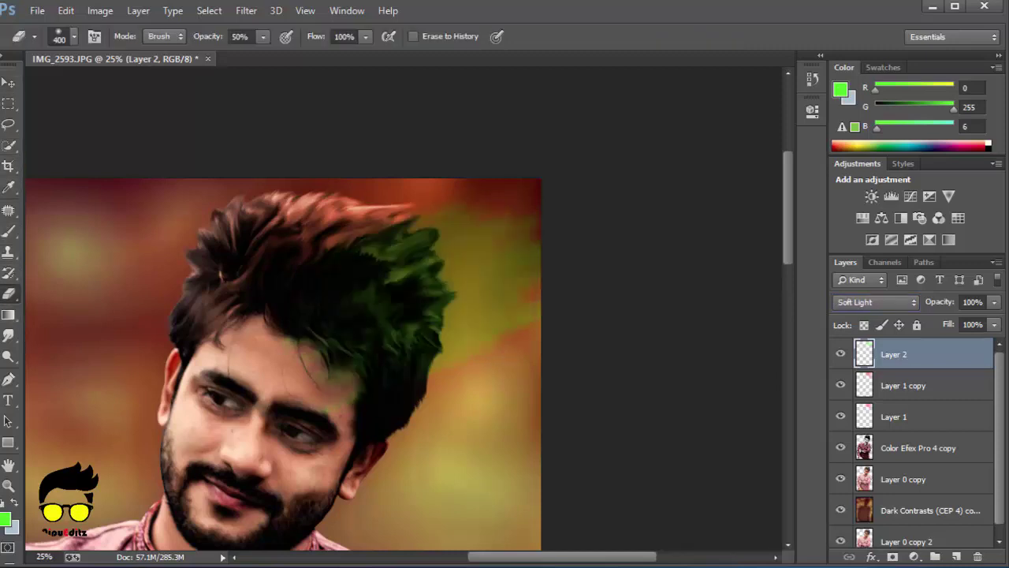
key("ctrl+plus")
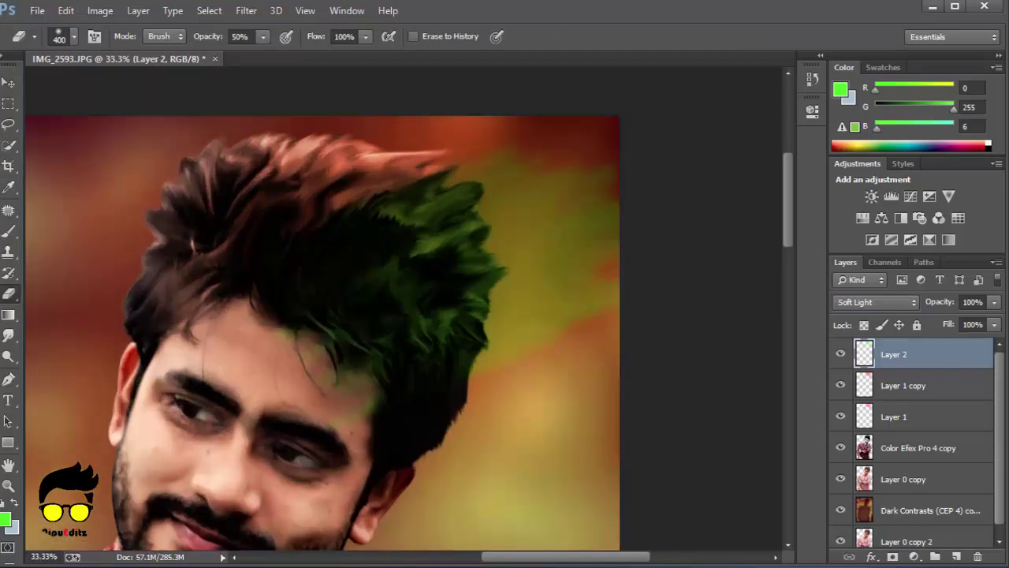
key("bracketleft")
left_click_drag(525, 316, 588, 308)
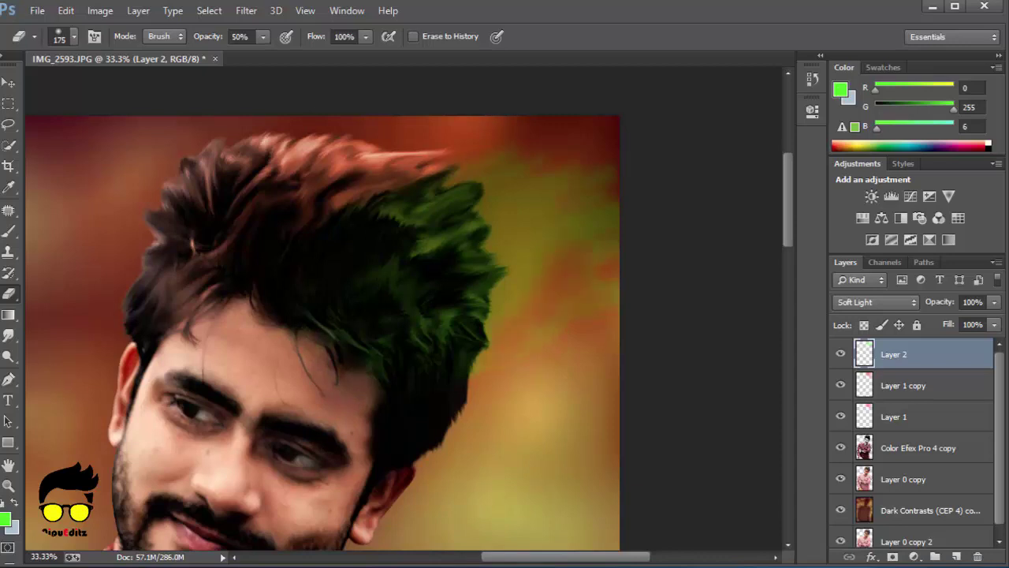
left_click_drag(603, 219, 615, 209)
left_click_drag(548, 222, 524, 233)
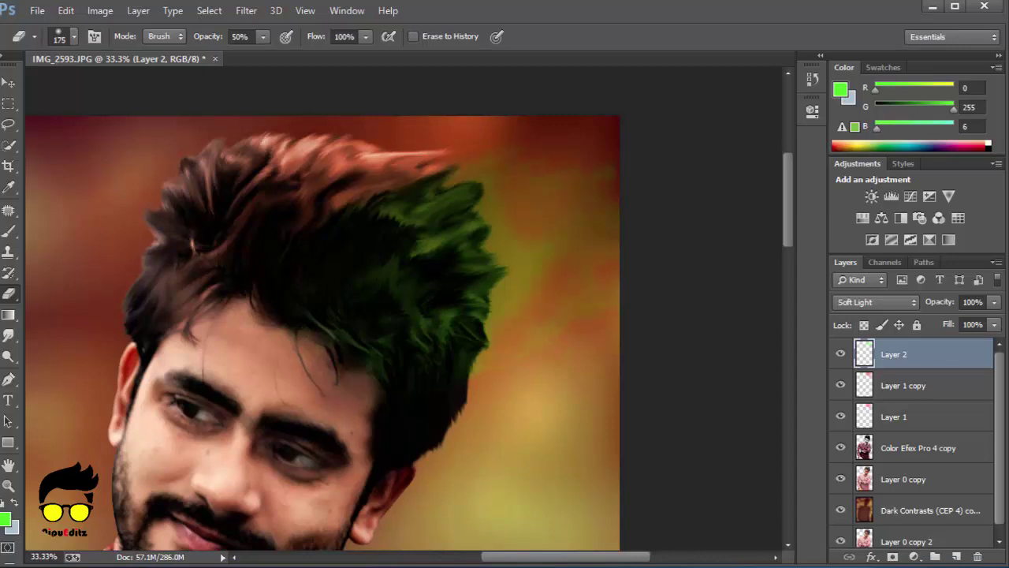
scroll(563, 256, "up", 1)
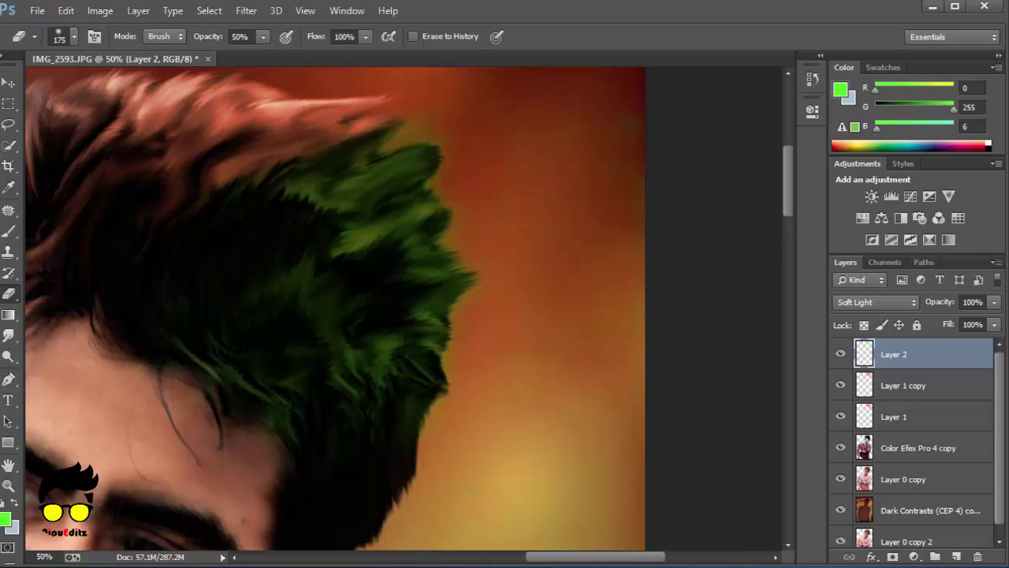
Clean the remaining green spill around the hair with a smaller eraser
key("ctrl+plus")
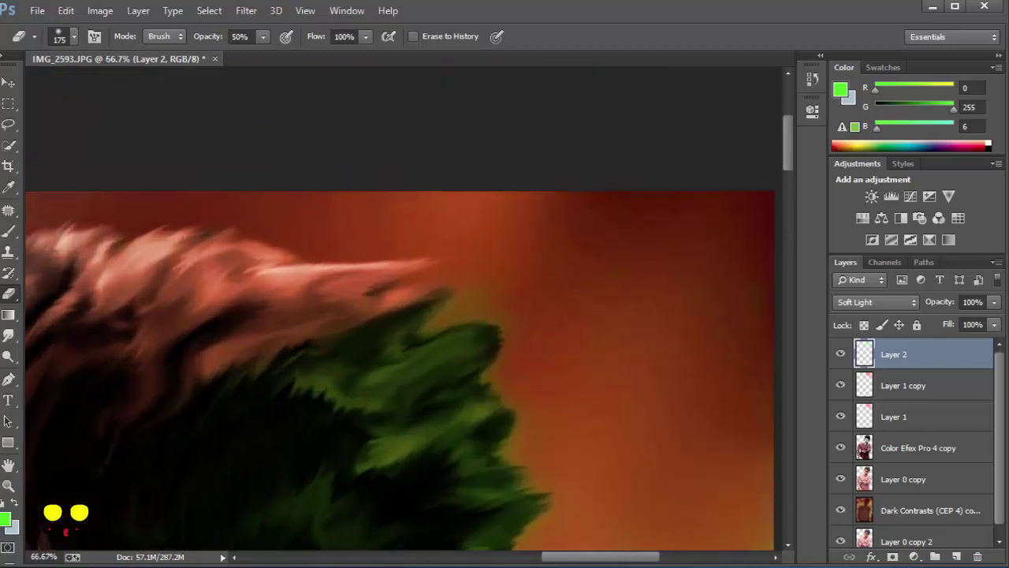
key("bracketleft")
key("bracketleft")
key("bracketleft")
key("bracketleft")
left_click_drag(473, 355, 386, 197)
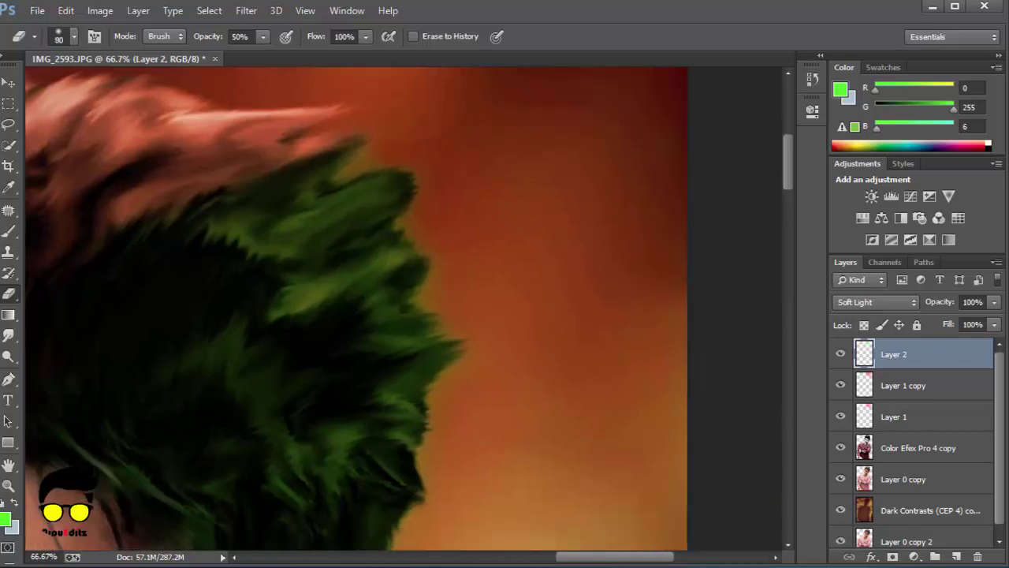
key("ctrl+minus")
key("ctrl+minus")
key("ctrl+minus")
key("ctrl+minus")
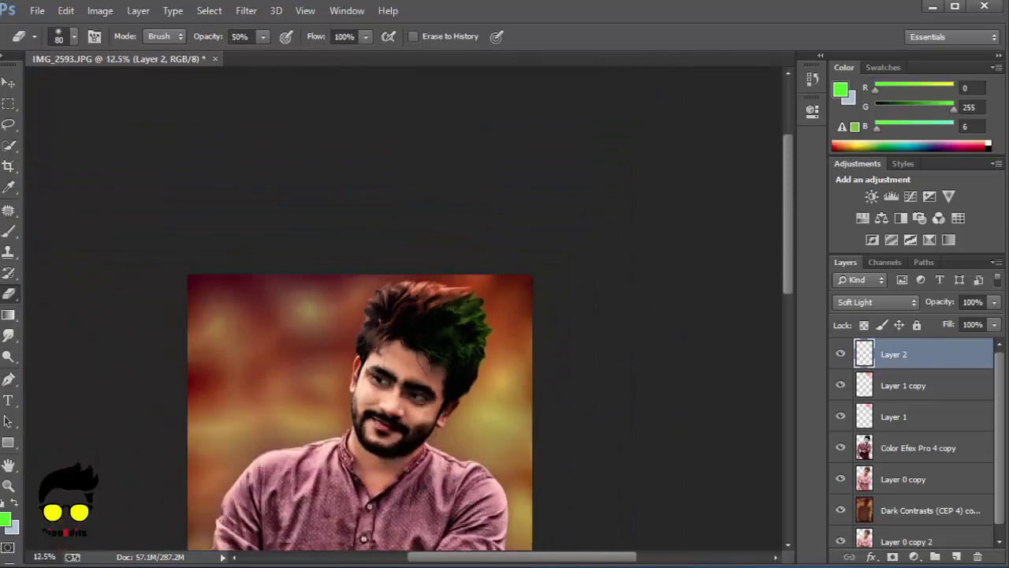
key("ctrl+minus")
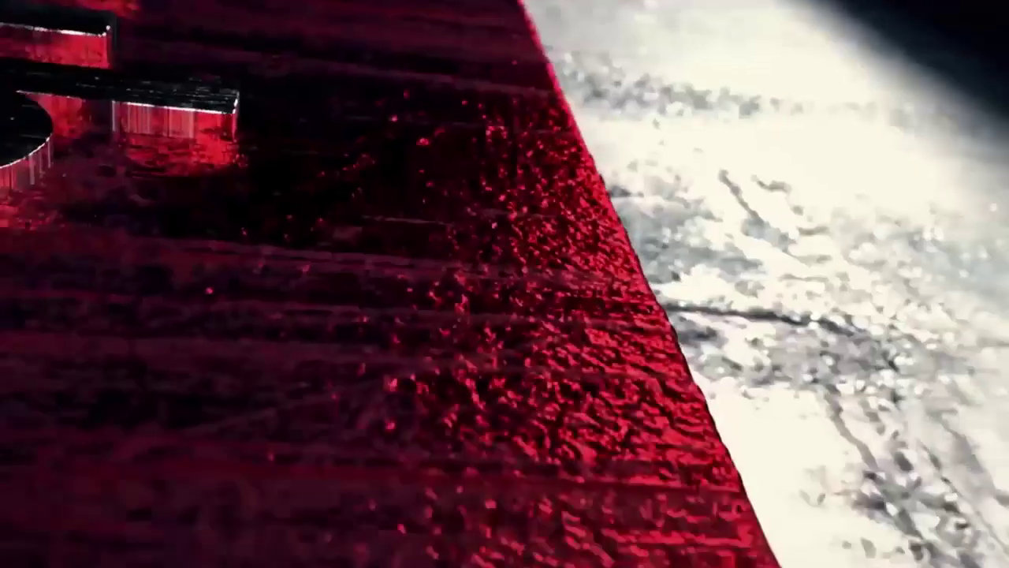